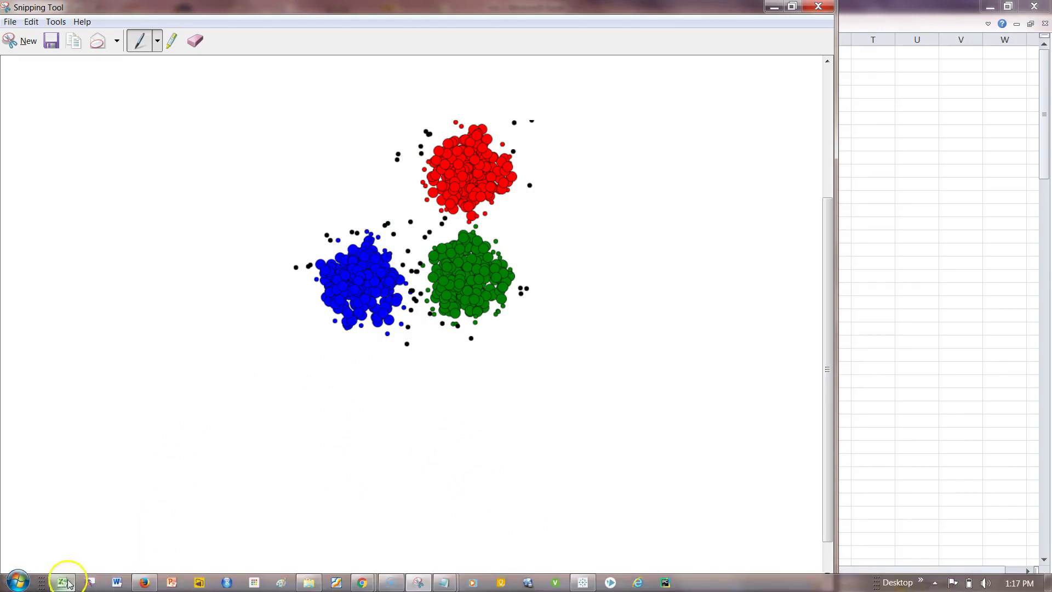
Switch to the iris workbook in Excel and examine the sepal, petal and Species column headers
{"action": "left_click", "coordinate": [65, 583]}
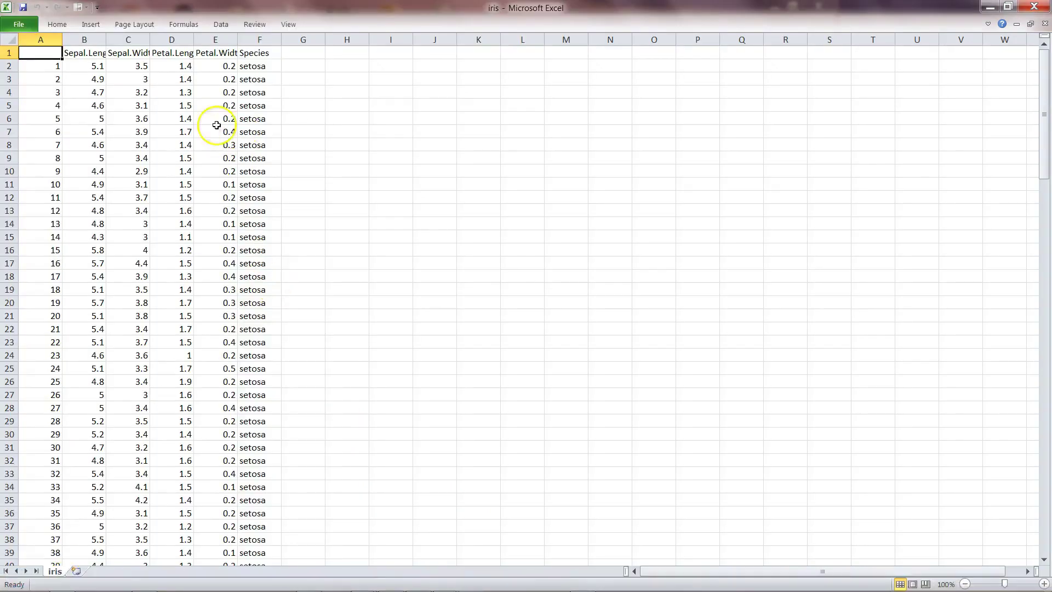
{"action": "left_click", "coordinate": [83, 57]}
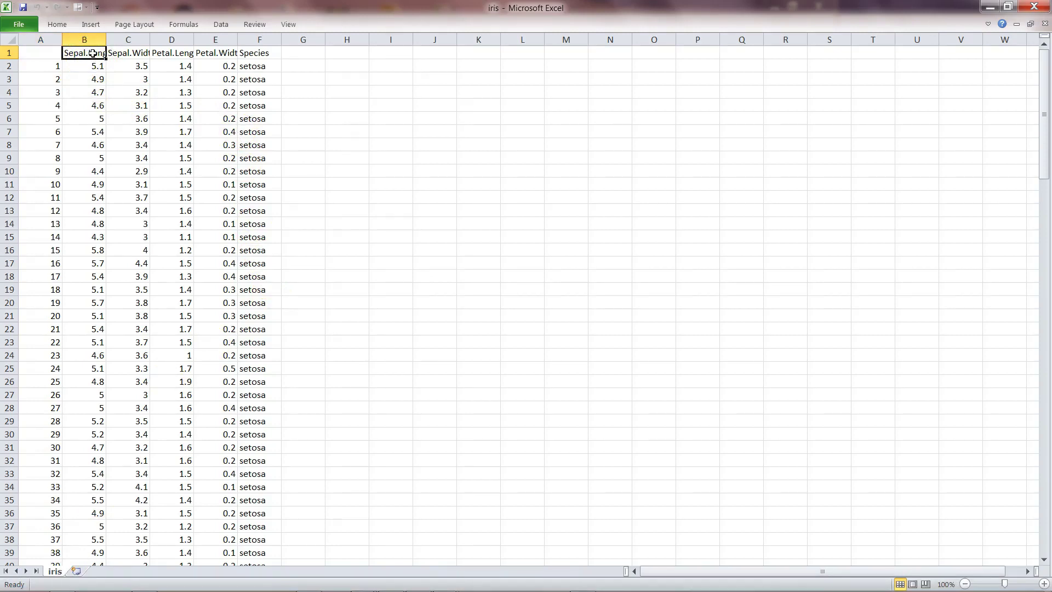
{"action": "left_click", "coordinate": [121, 55]}
{"action": "left_click", "coordinate": [165, 55]}
{"action": "left_click", "coordinate": [202, 56]}
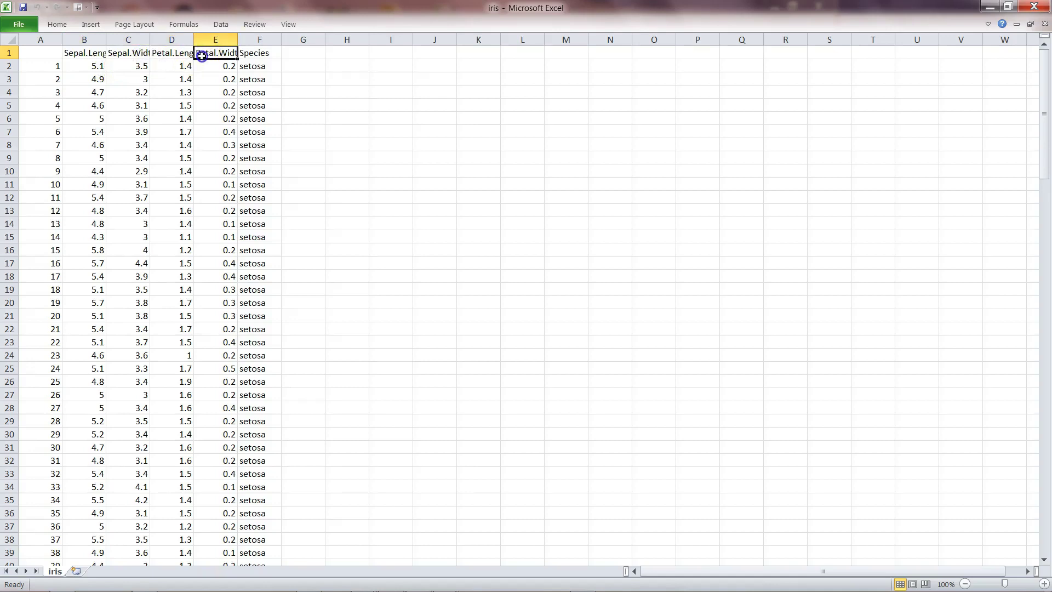
{"action": "left_click", "coordinate": [255, 55]}
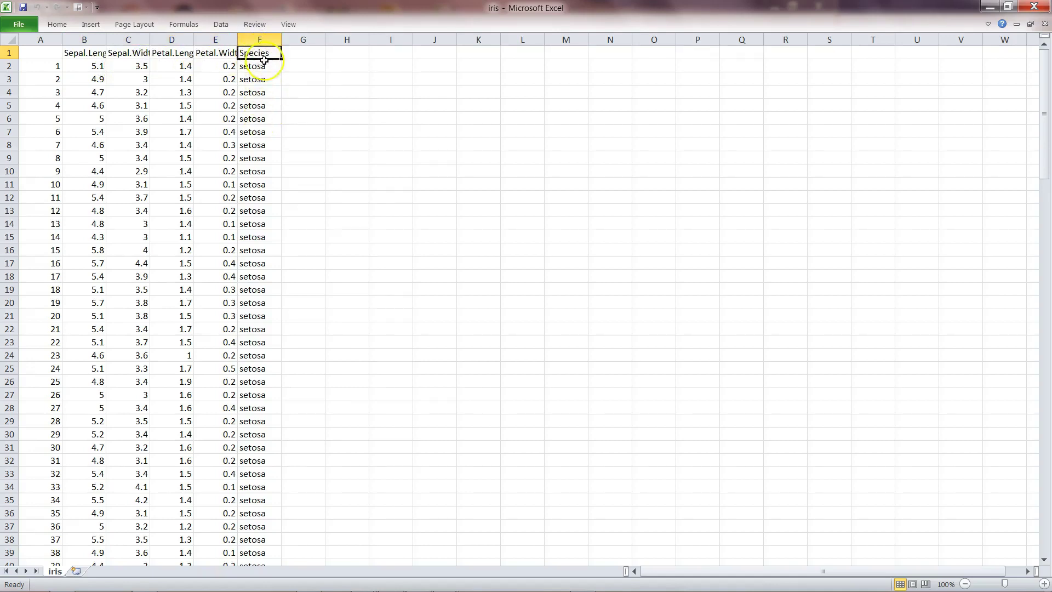
Examine the distinct species names listed for the Species column
{"action": "key", "text": "alt+Down"}
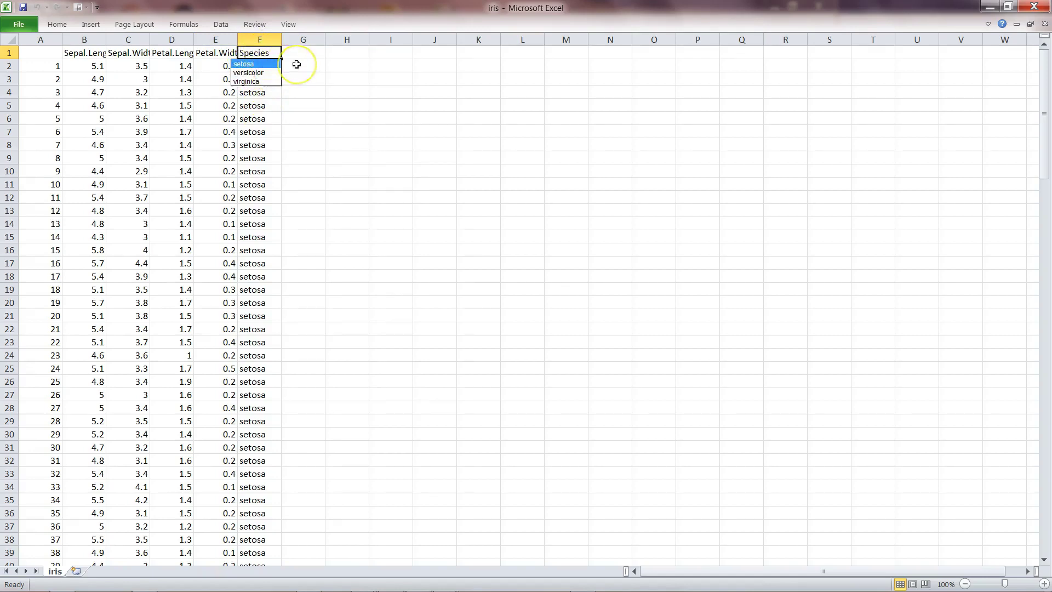
{"action": "key", "text": "Escape"}
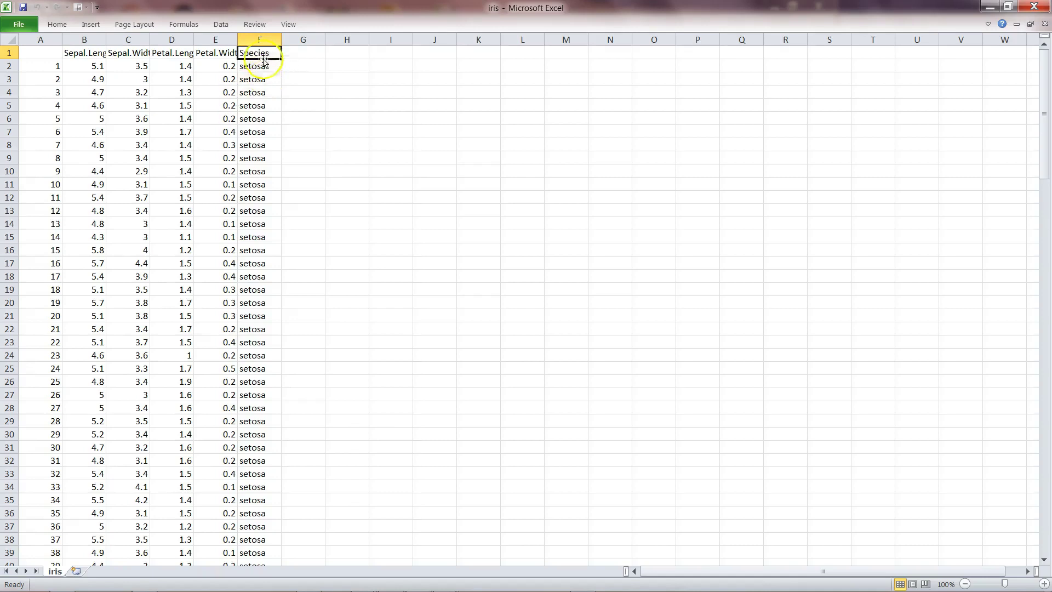
{"action": "left_click", "coordinate": [263, 40]}
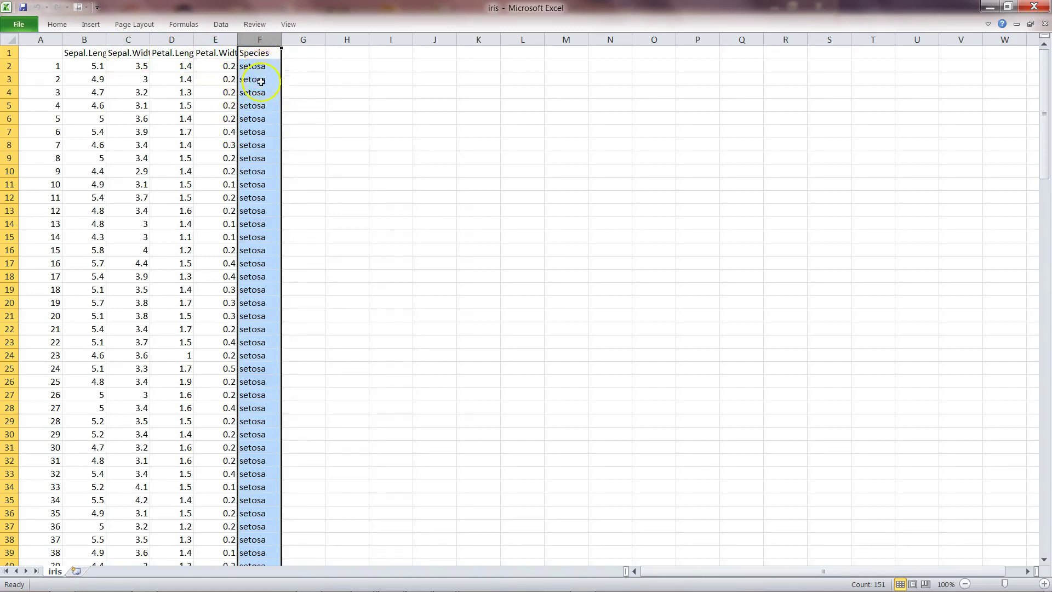
{"action": "left_click", "coordinate": [264, 50]}
{"action": "key", "text": "alt+Down"}
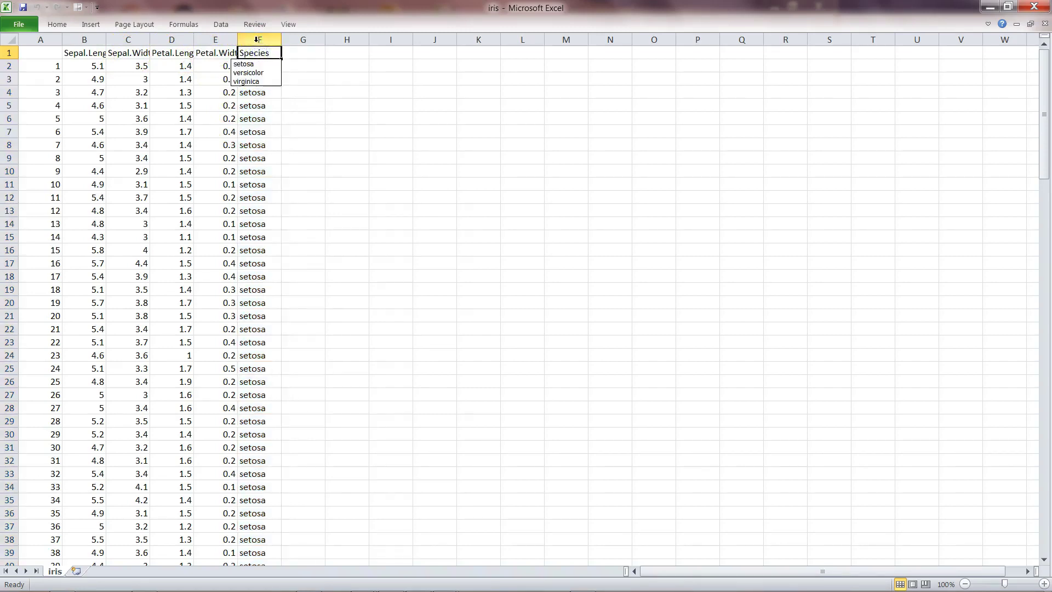
{"action": "key", "text": "Escape"}
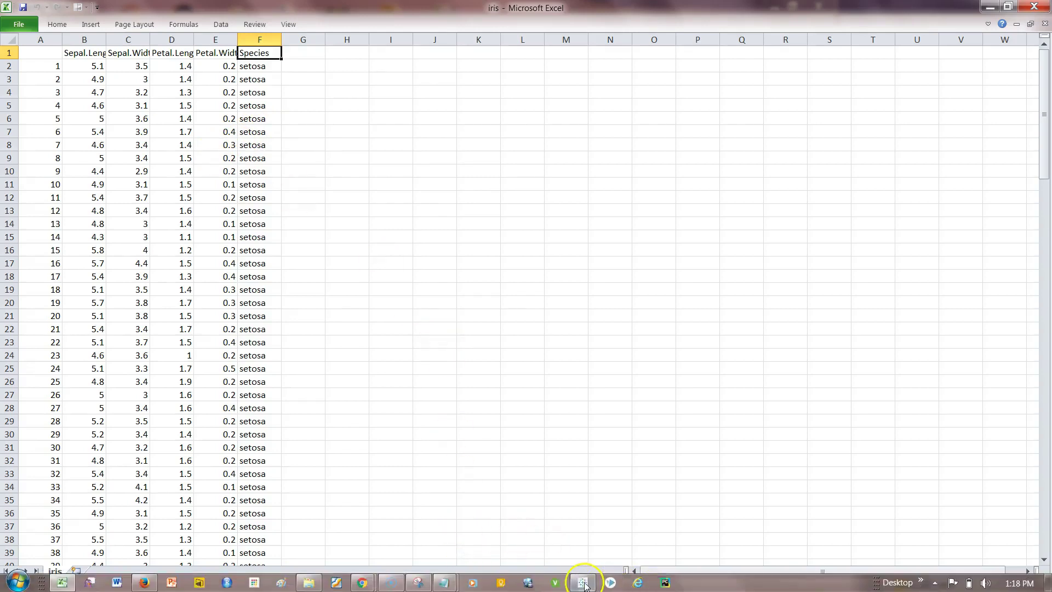
Switch to Tableau and connect to the iris text file on the Desktop
{"action": "left_click", "coordinate": [583, 586]}
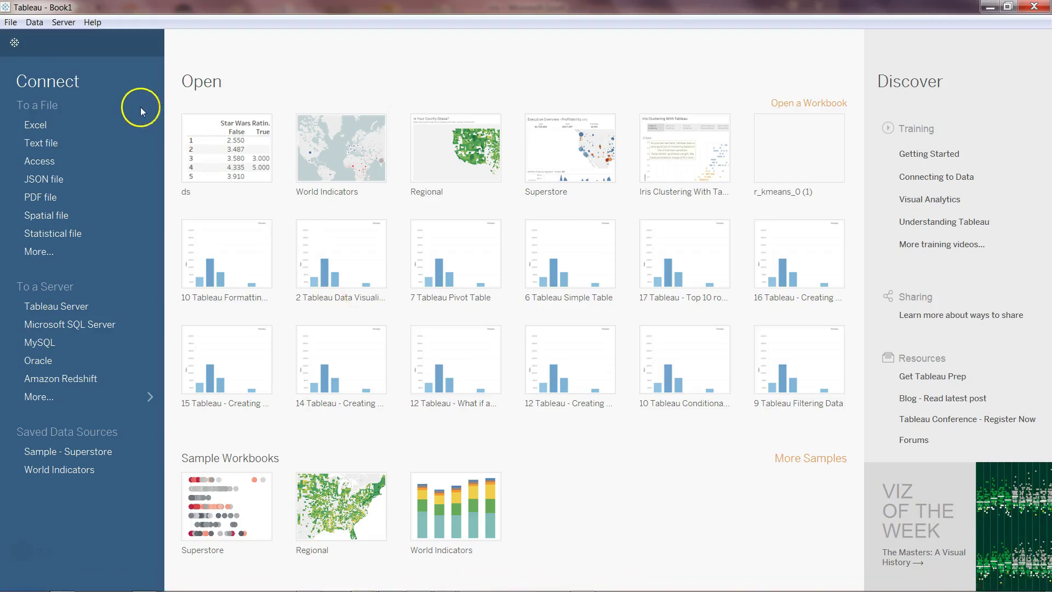
{"action": "left_click", "coordinate": [110, 143]}
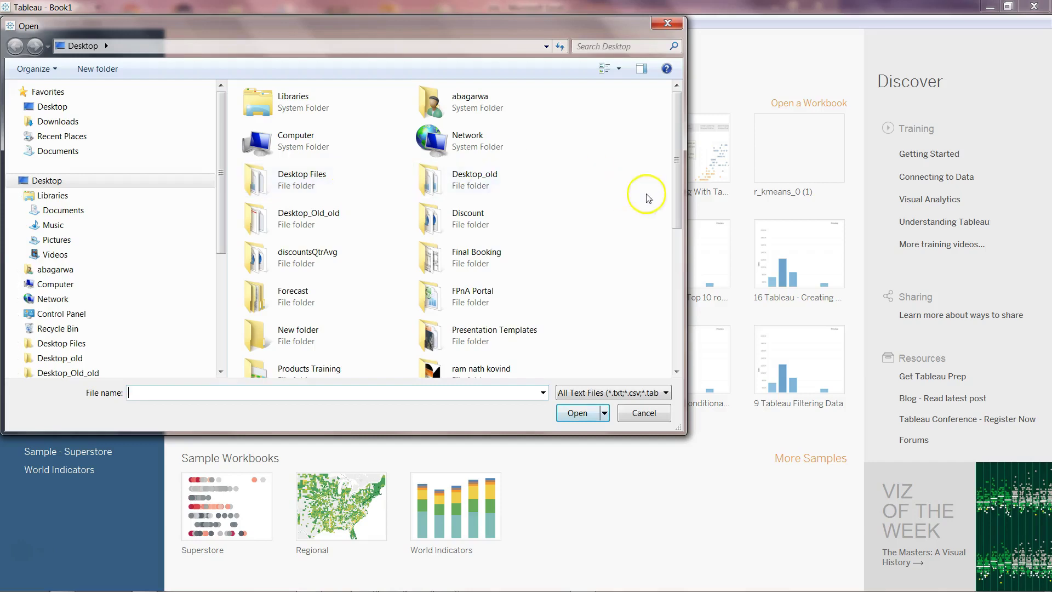
{"action": "left_click_drag", "start_coordinate": [677, 176], "coordinate": [681, 362]}
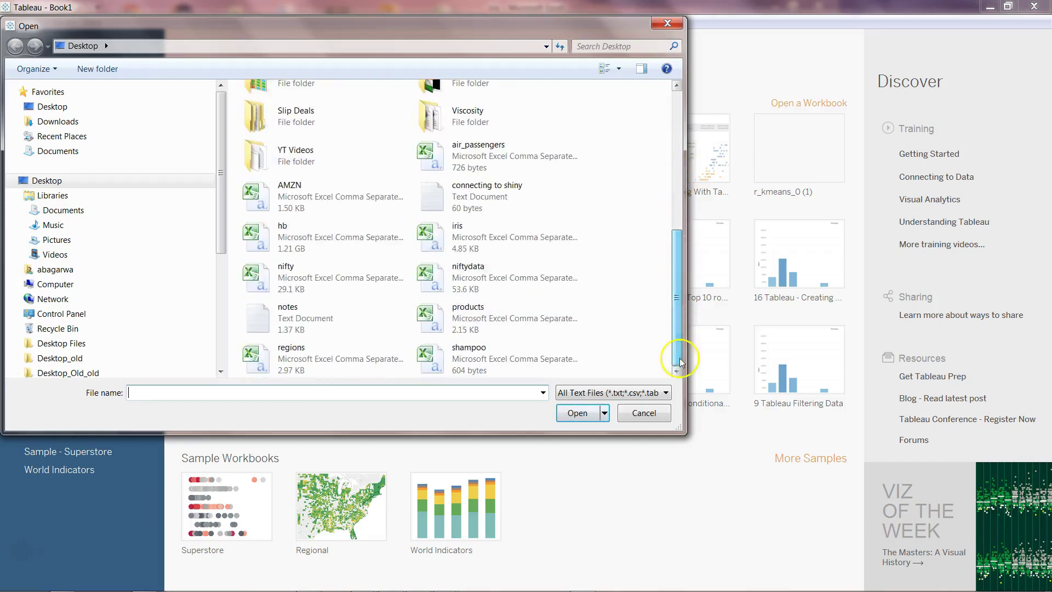
{"action": "double_click", "coordinate": [485, 251]}
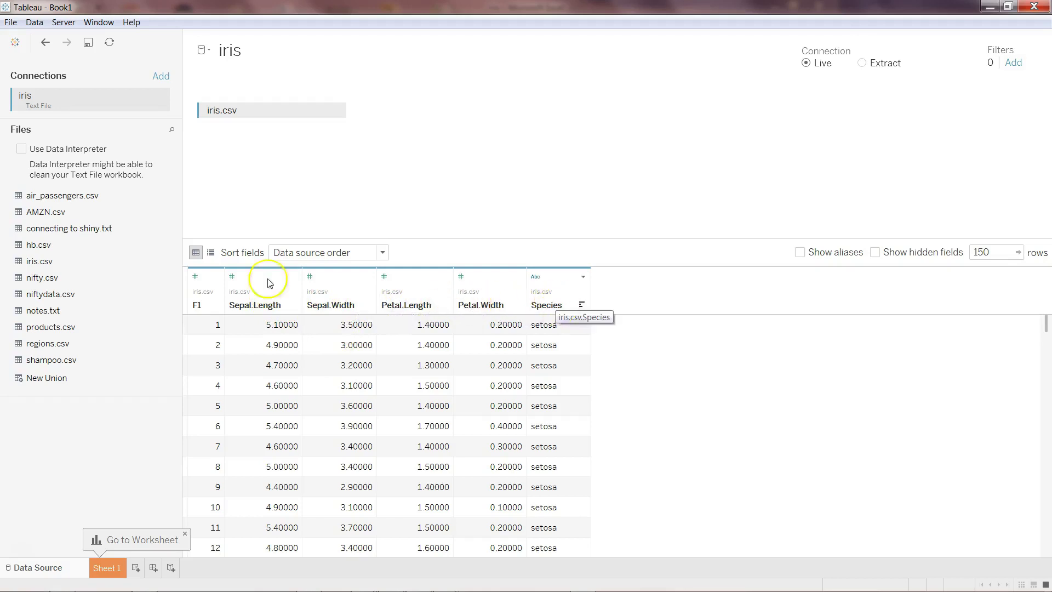
Hide the F1 field of the iris.csv data source and go to Sheet 1
{"action": "right_click", "coordinate": [212, 301]}
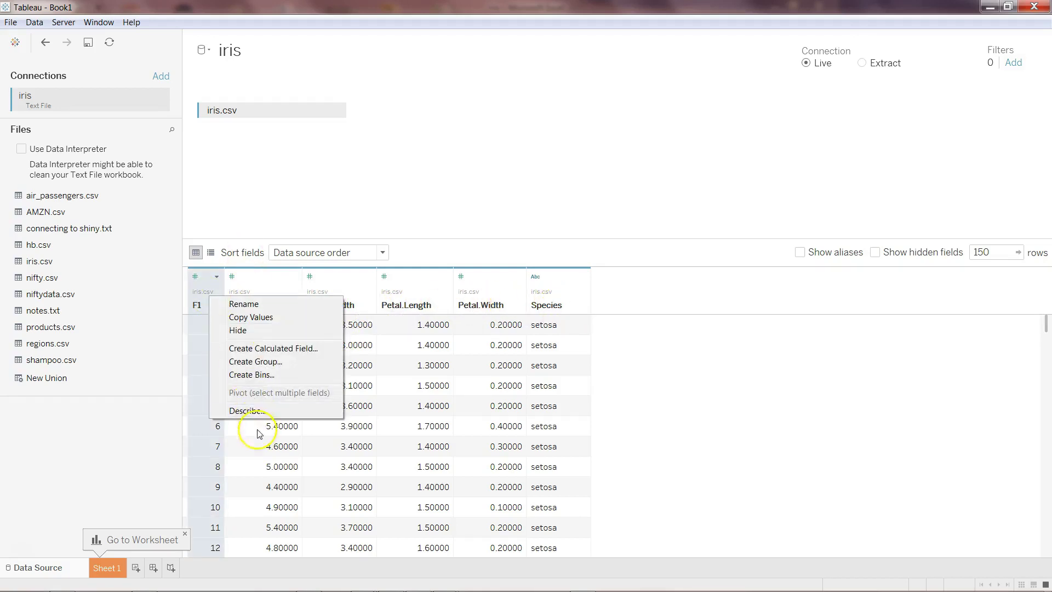
{"action": "left_click", "coordinate": [266, 330]}
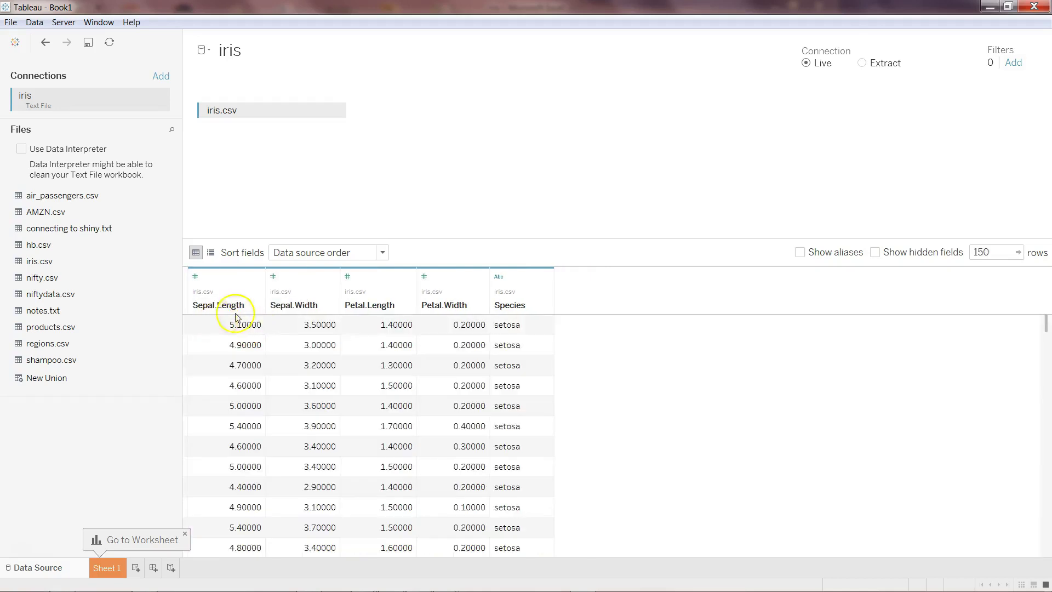
{"action": "left_click", "coordinate": [107, 567]}
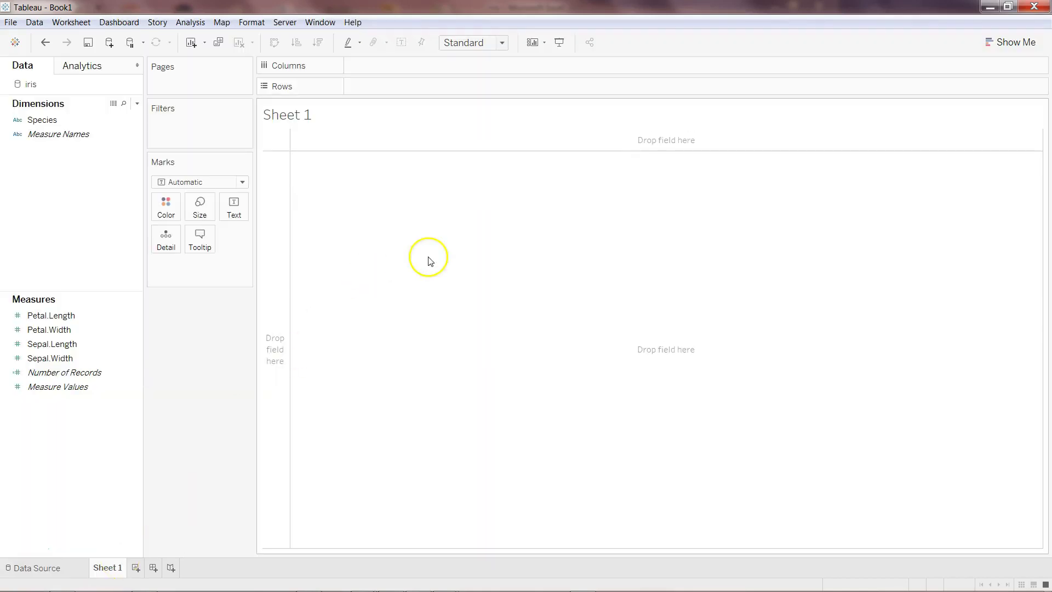
Plot Petal.Length on the columns against Petal.Width on the rows
{"action": "left_click", "coordinate": [90, 315]}
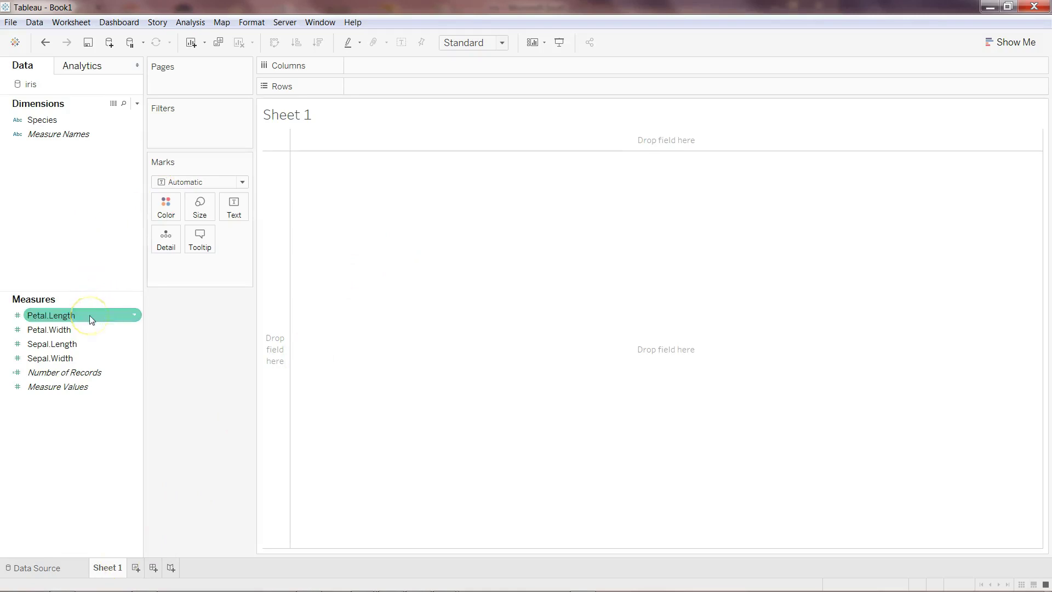
{"action": "left_click_drag", "start_coordinate": [93, 318], "coordinate": [417, 70]}
{"action": "left_click_drag", "start_coordinate": [62, 330], "coordinate": [426, 88]}
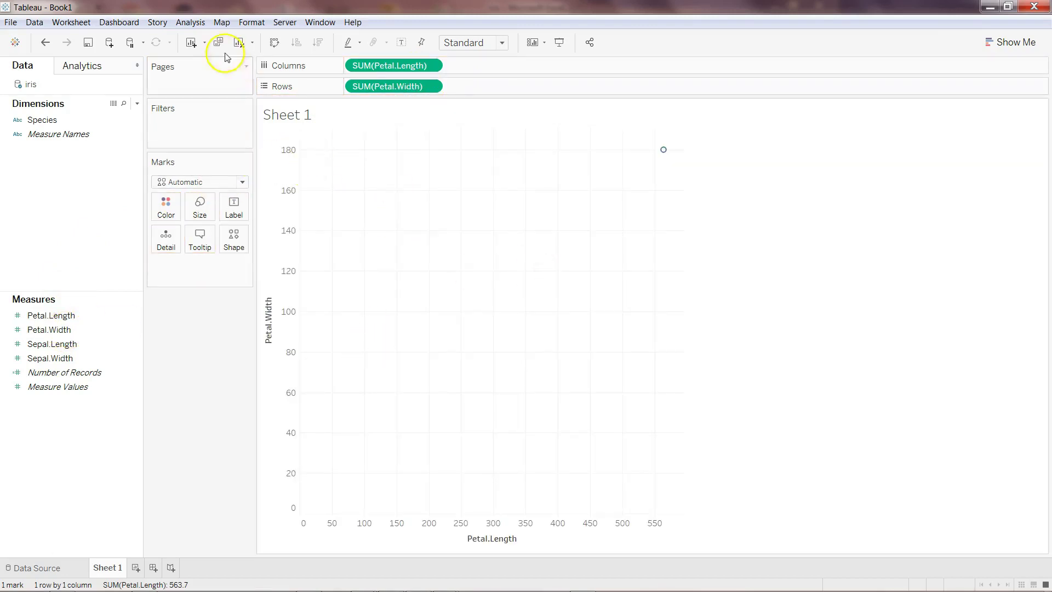
Turn off measure aggregation so that every iris record is plotted as its own mark
{"action": "left_click", "coordinate": [190, 22]}
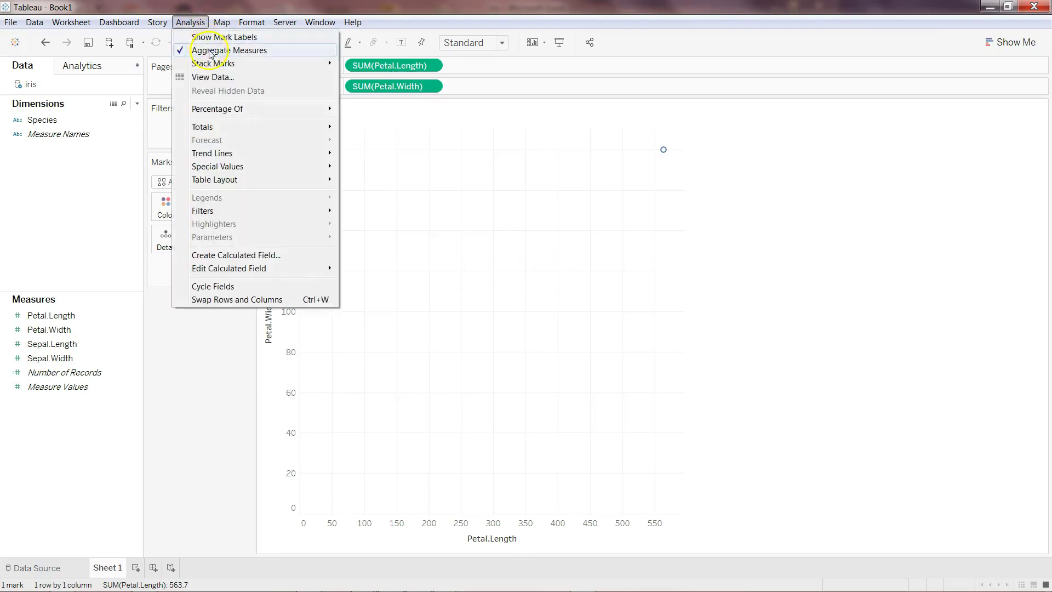
{"action": "left_click", "coordinate": [237, 52]}
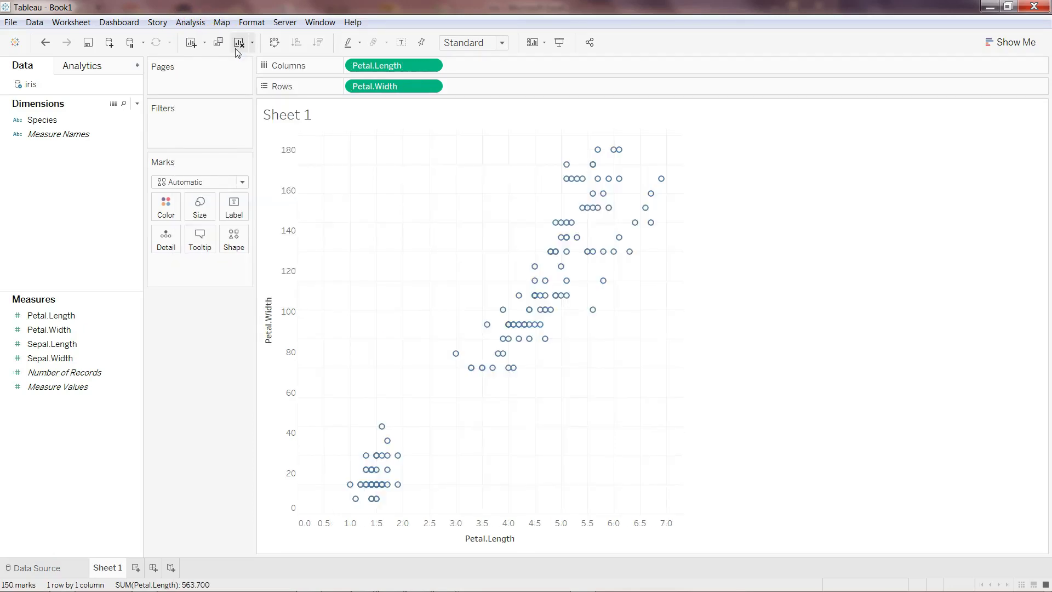
{"action": "left_click", "coordinate": [190, 22]}
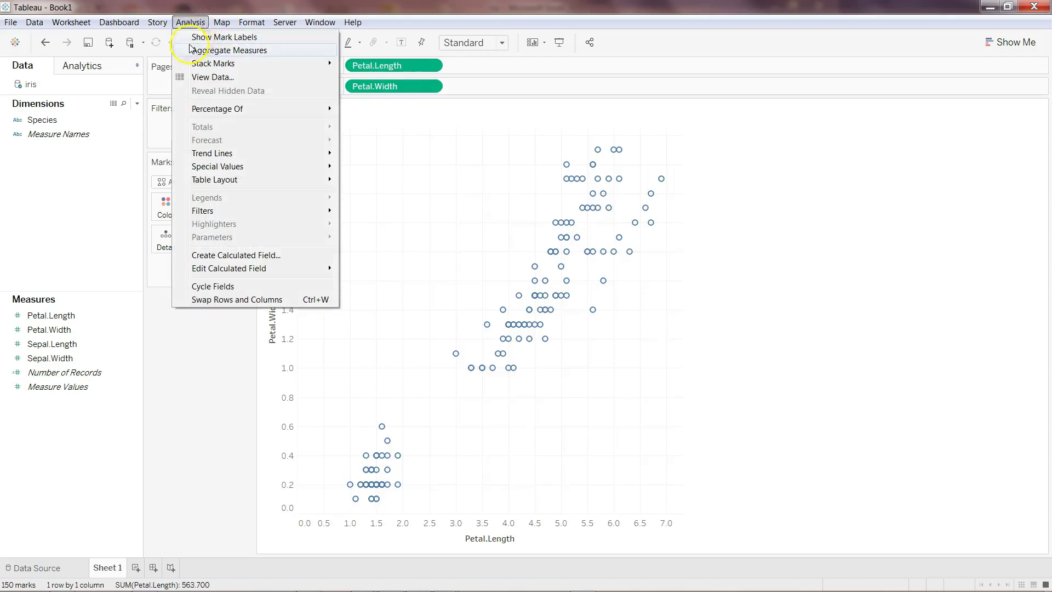
{"action": "left_click", "coordinate": [606, 8]}
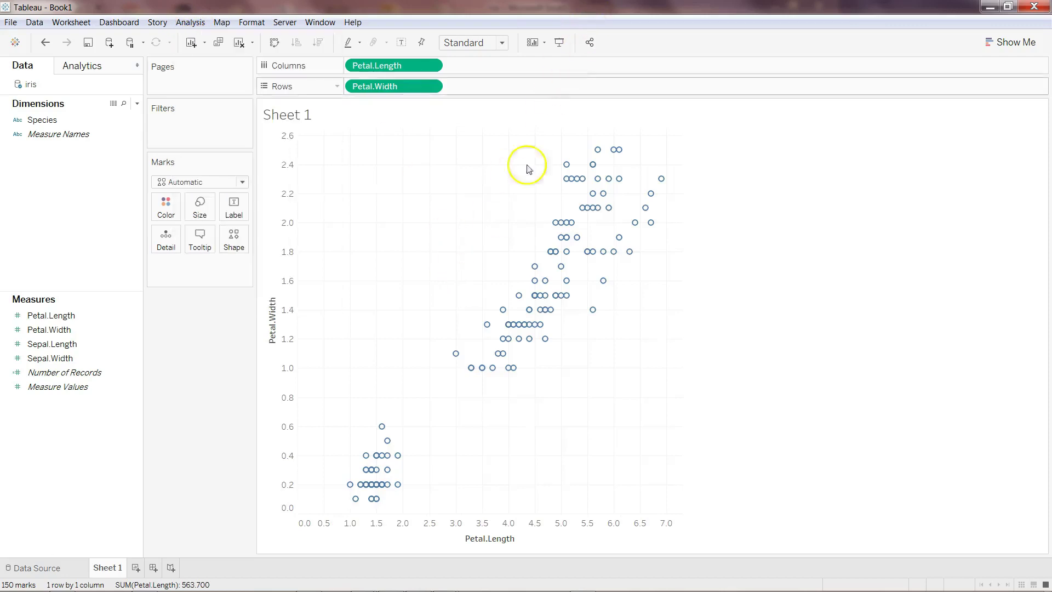
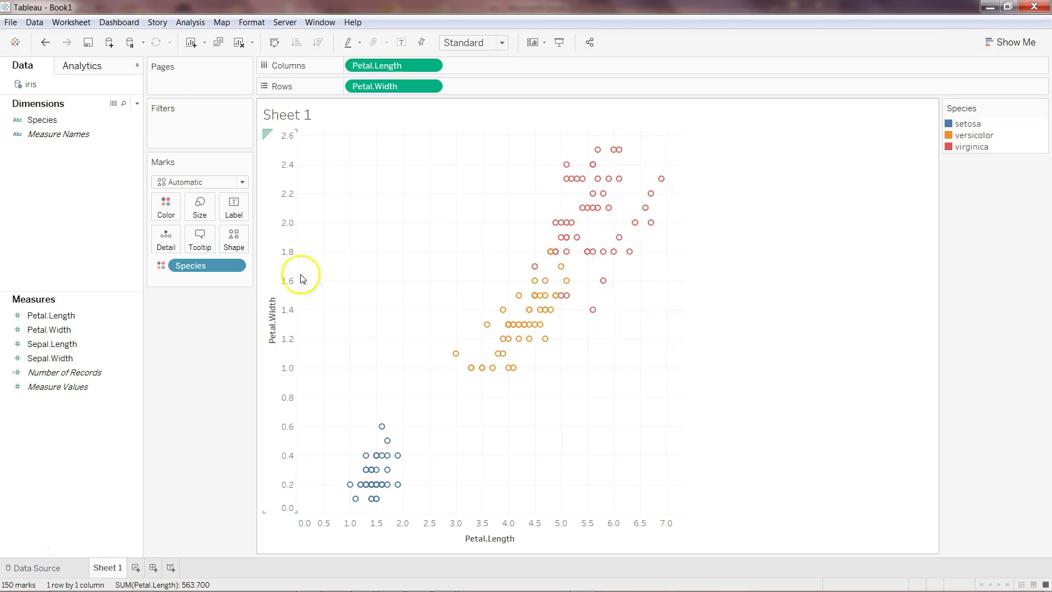
Remove Species from the mark colours and cluster the points by Petal.Length and Petal.Width with an automatic number of clusters
{"action": "left_click_drag", "start_coordinate": [228, 266], "coordinate": [106, 473]}
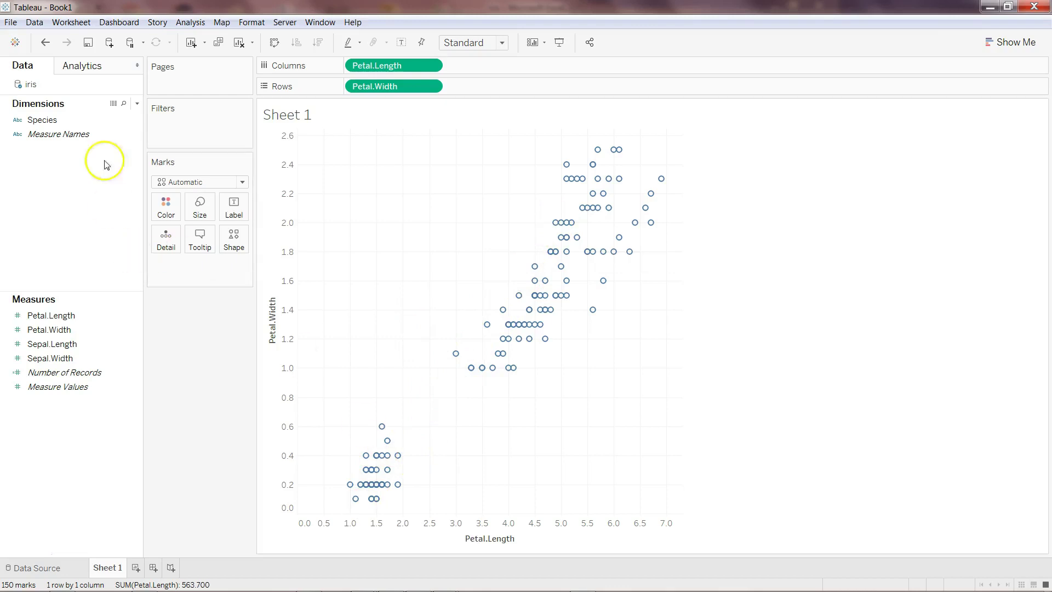
{"action": "left_click", "coordinate": [103, 73]}
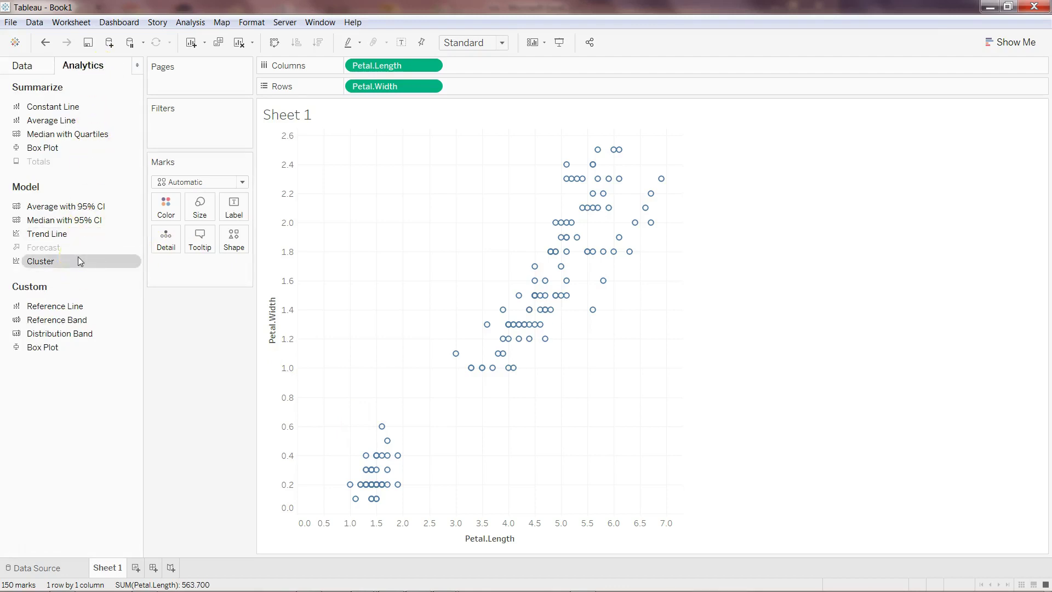
{"action": "left_click_drag", "start_coordinate": [80, 260], "coordinate": [359, 155]}
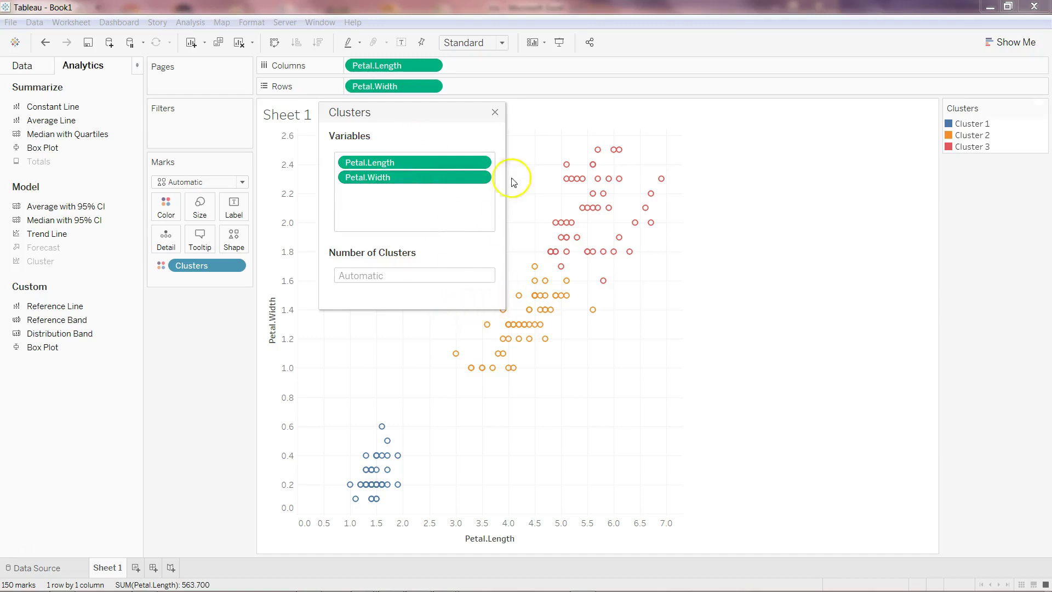
{"action": "left_click", "coordinate": [495, 113]}
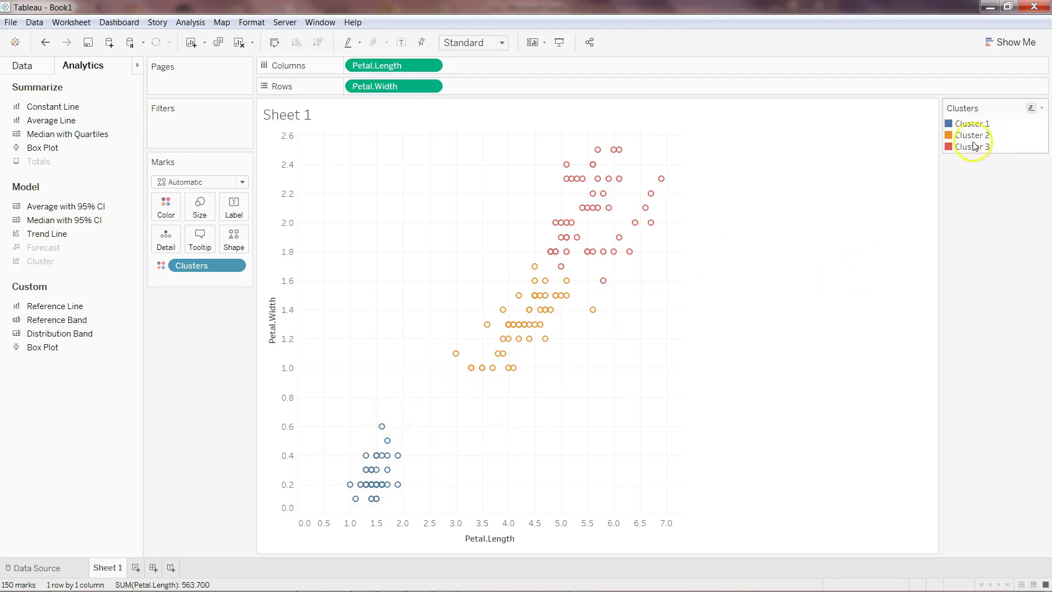
{"action": "mouse_move", "coordinate": [578, 259]}
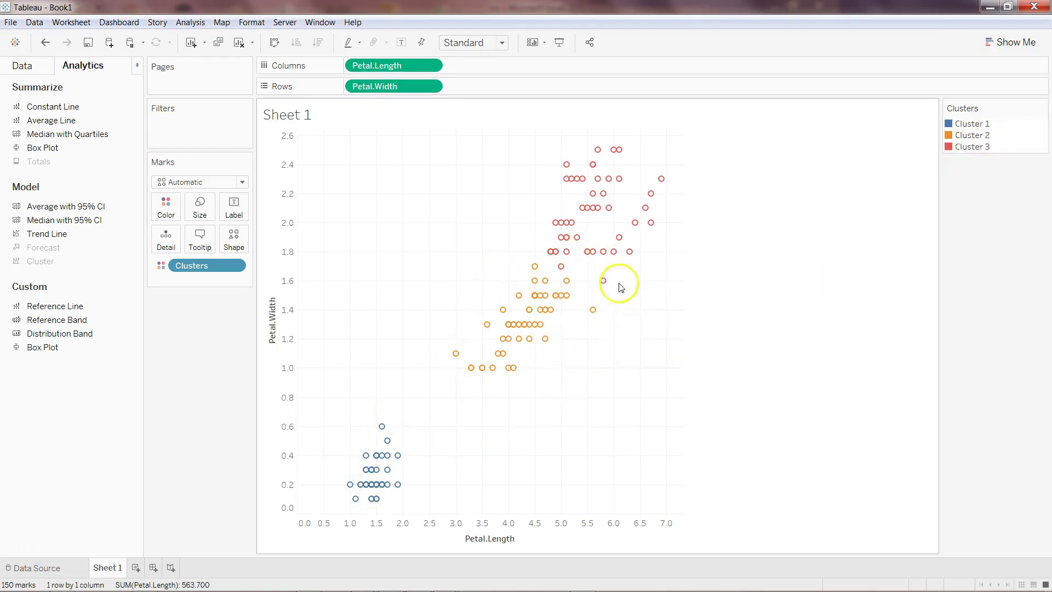
{"action": "mouse_move", "coordinate": [552, 311]}
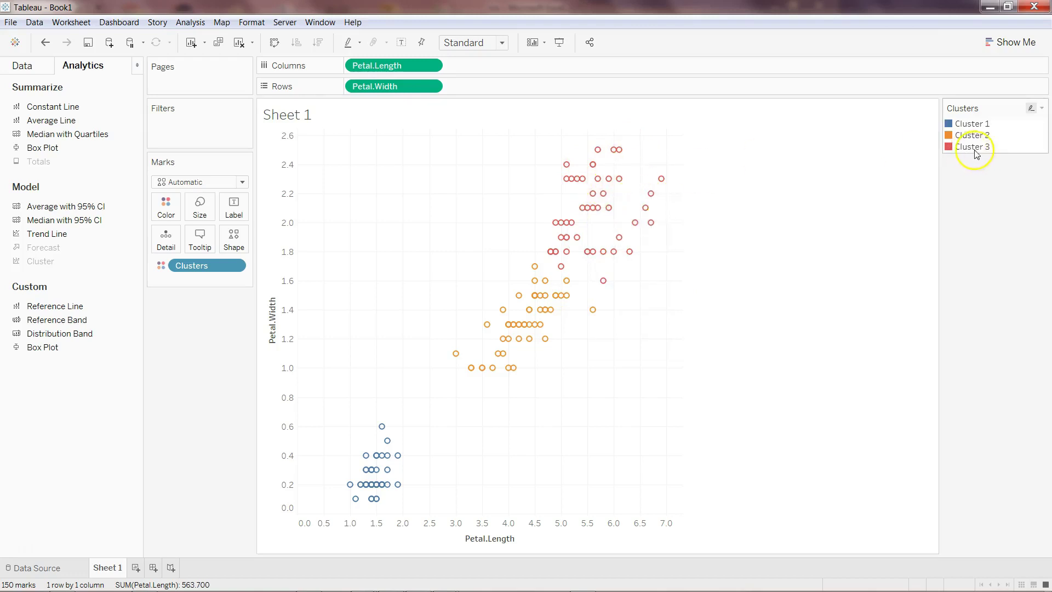
{"action": "mouse_move", "coordinate": [482, 371]}
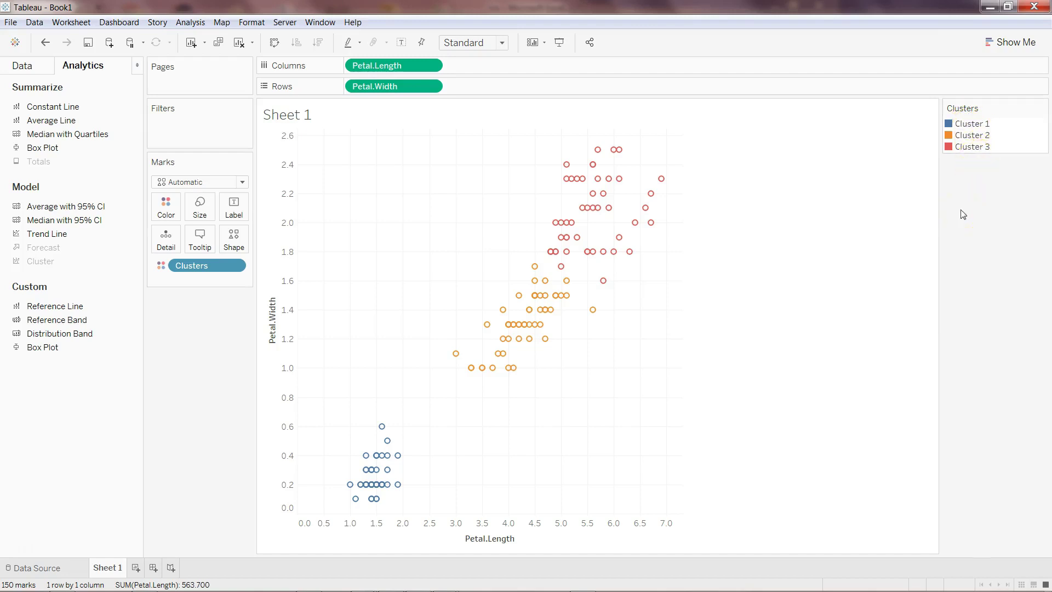
{"action": "mouse_move", "coordinate": [528, 298]}
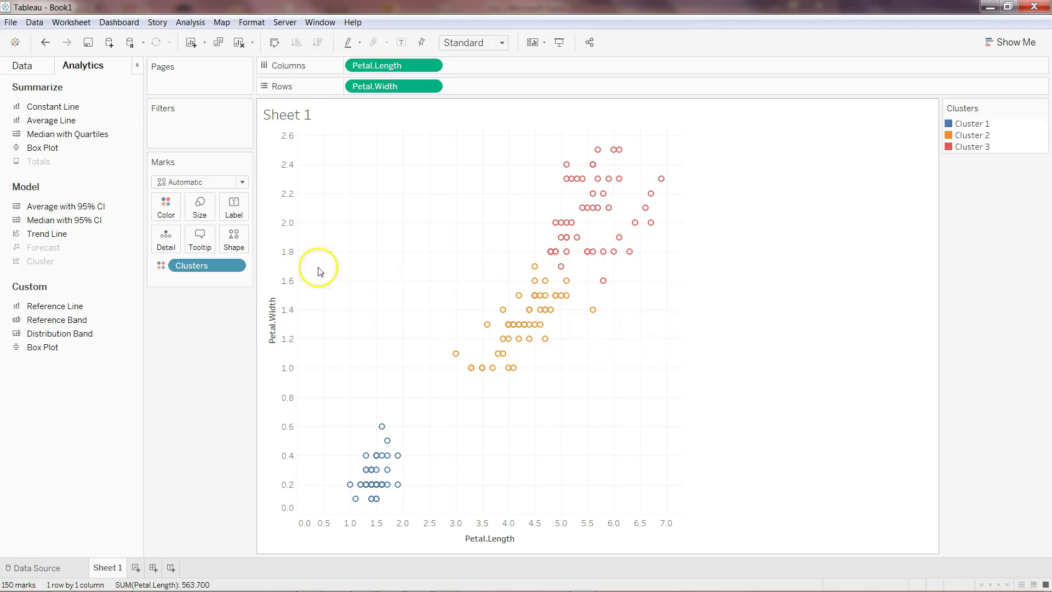
Save the Clusters field from the marks as a reusable group among the data source's dimensions
{"action": "left_click", "coordinate": [226, 271]}
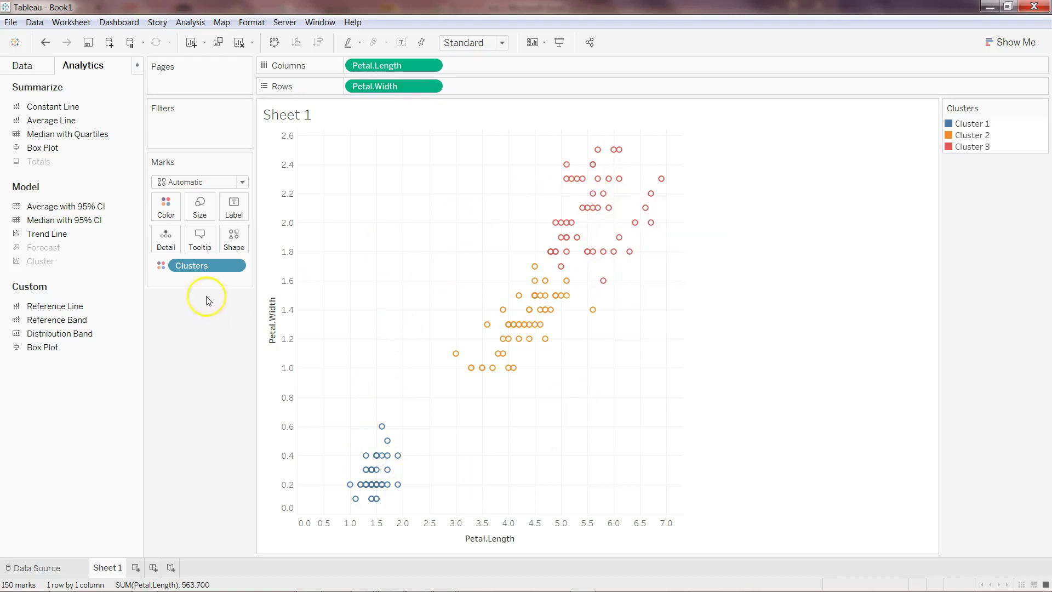
{"action": "left_click", "coordinate": [236, 267]}
{"action": "left_click", "coordinate": [236, 267]}
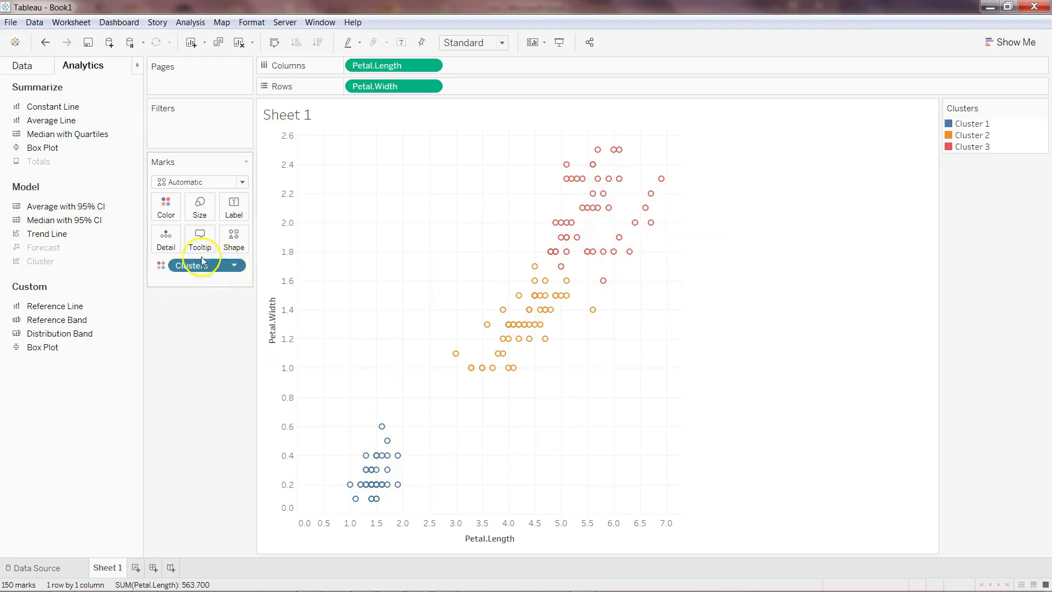
{"action": "left_click", "coordinate": [25, 67]}
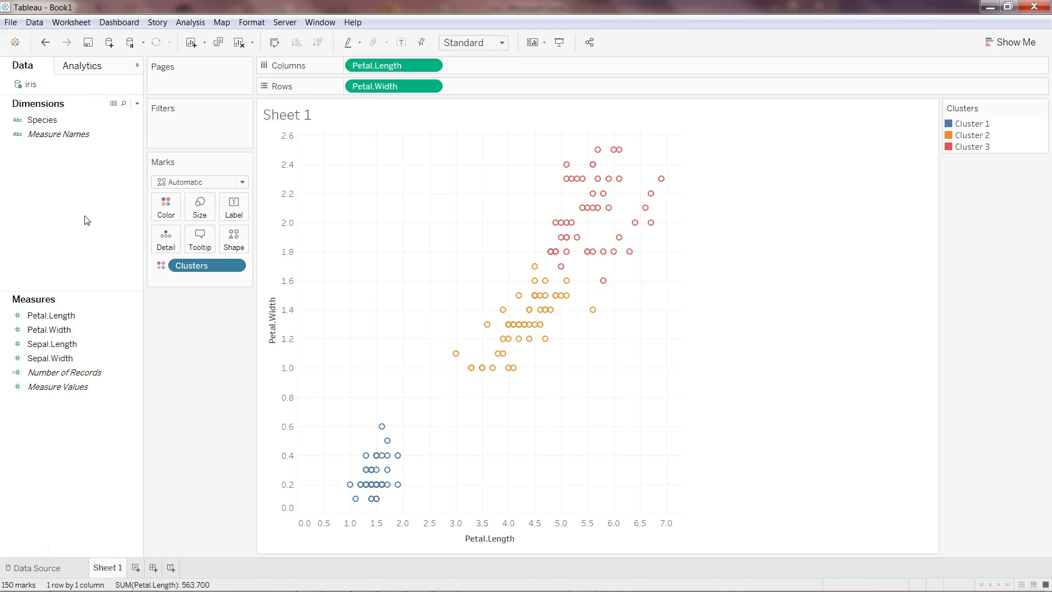
{"action": "left_click_drag", "start_coordinate": [188, 269], "coordinate": [77, 176]}
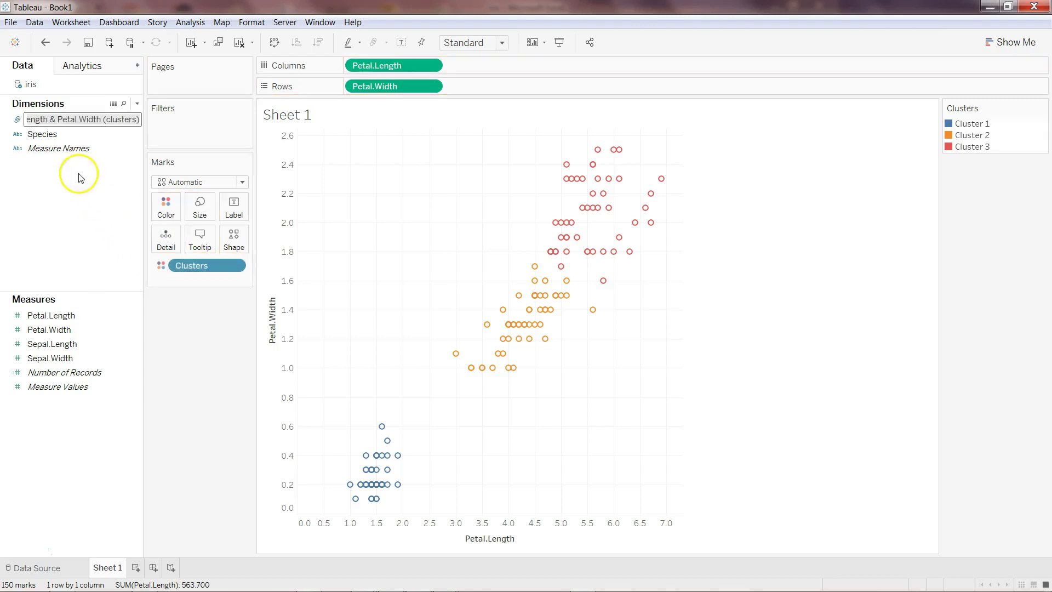
Rename the saved petal clusters field among the dimensions as Species Cluster
{"action": "left_click", "coordinate": [57, 119]}
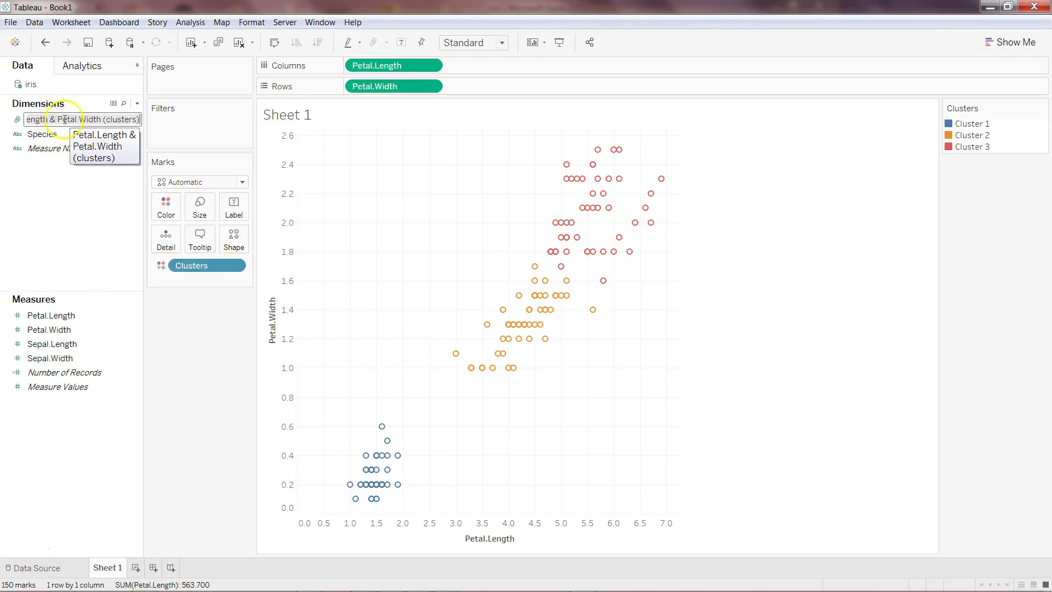
{"action": "left_click", "coordinate": [30, 118]}
{"action": "left_click", "coordinate": [140, 119]}
{"action": "left_click", "coordinate": [28, 119]}
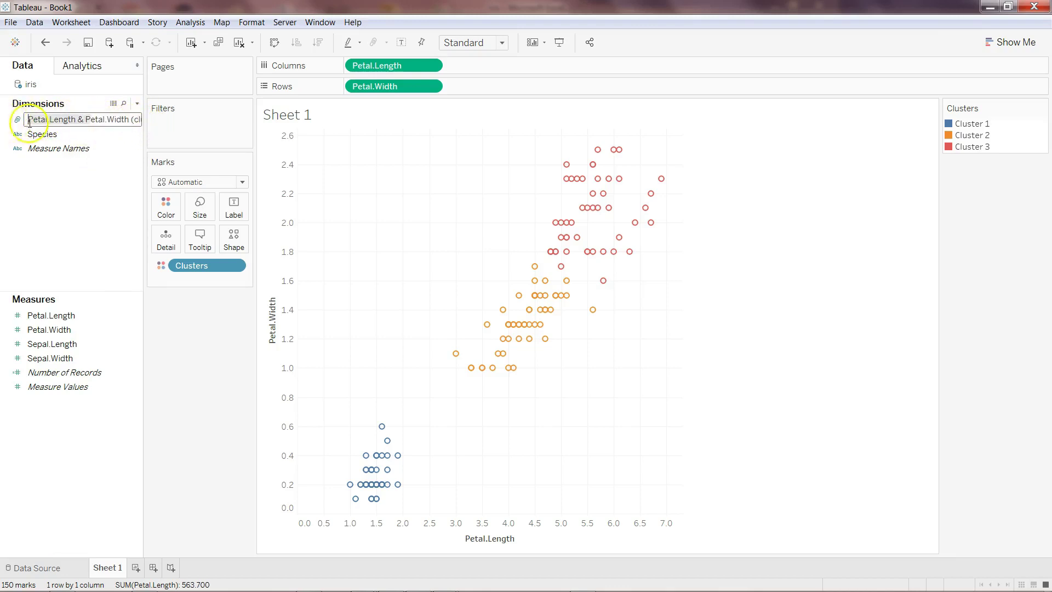
{"action": "key", "text": "shift+End"}
{"action": "type", "text": "Species C"}
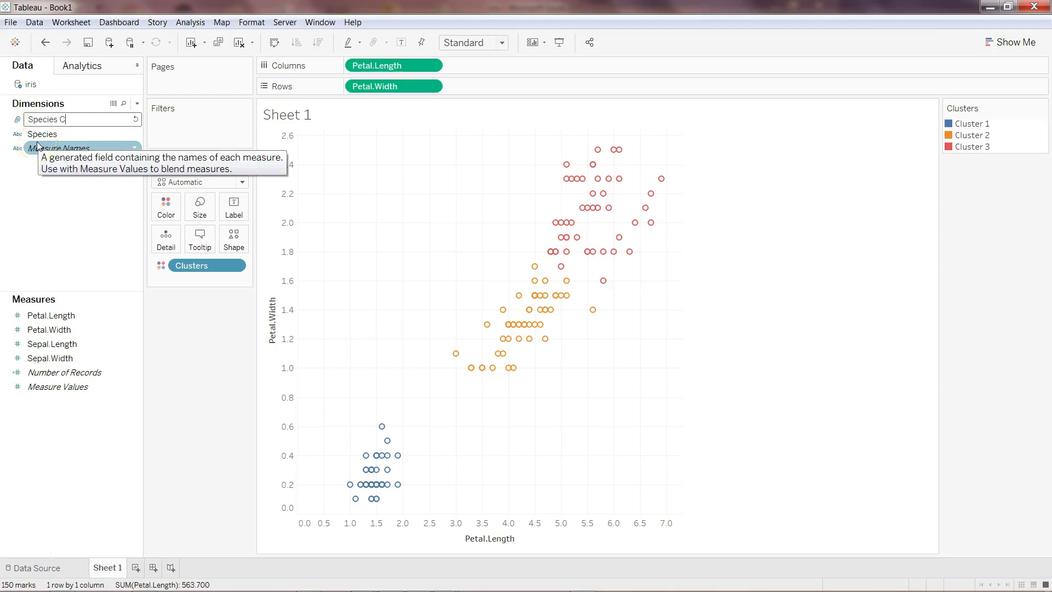
{"action": "type", "text": "luster"}
{"action": "key", "text": "Return"}
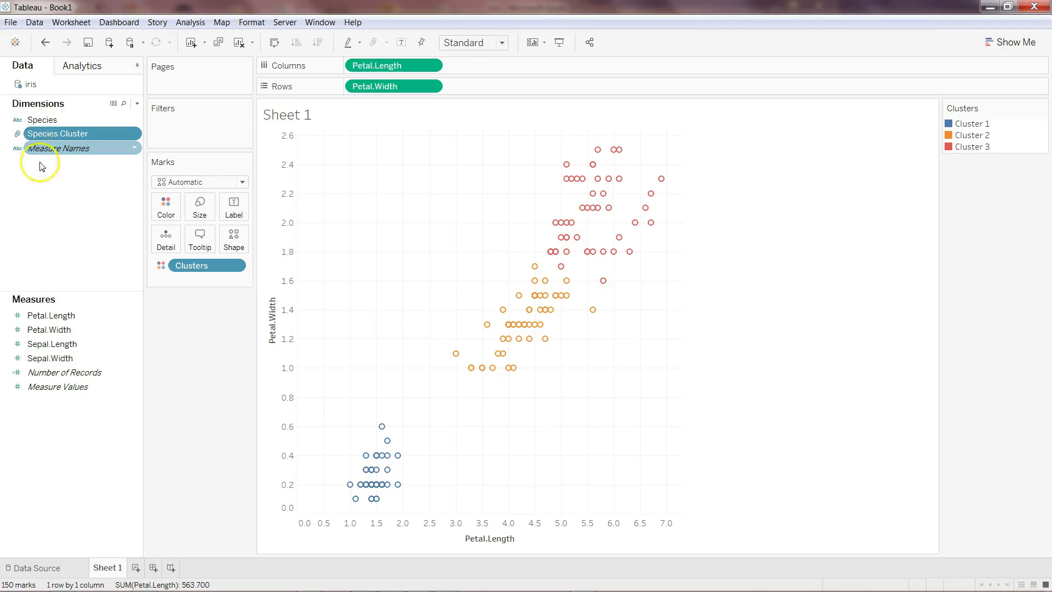
Open the Species Cluster group for editing and inspect the members of Cluster 1
{"action": "left_click", "coordinate": [19, 136]}
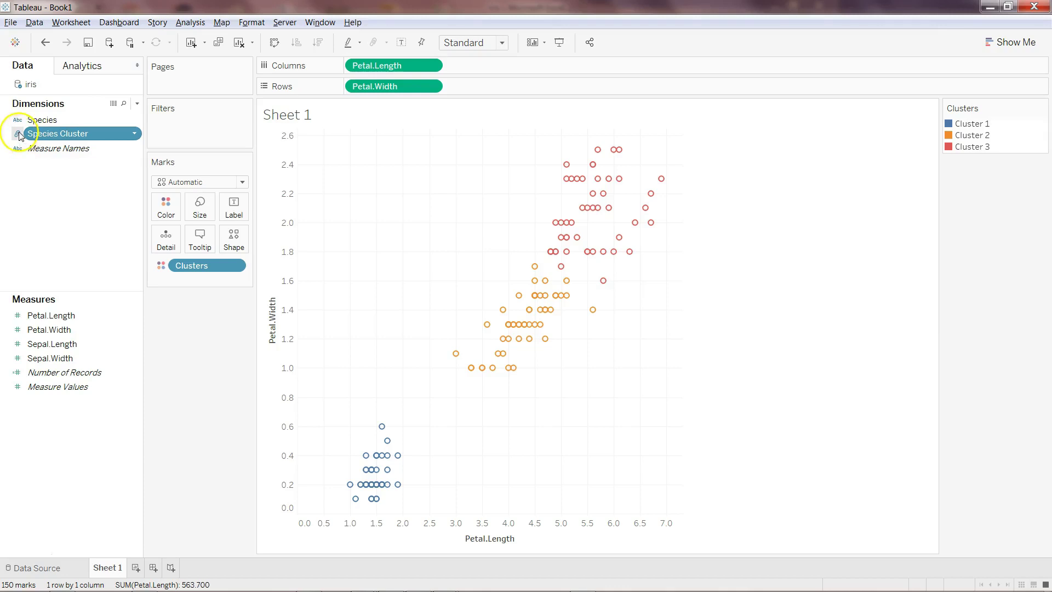
{"action": "left_click", "coordinate": [136, 135]}
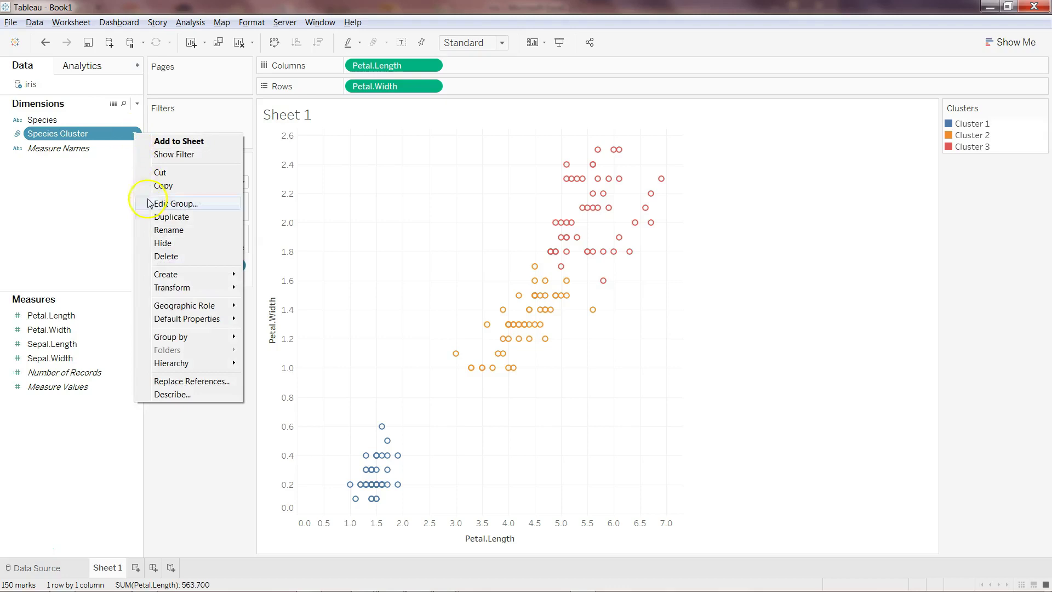
{"action": "left_click", "coordinate": [175, 208]}
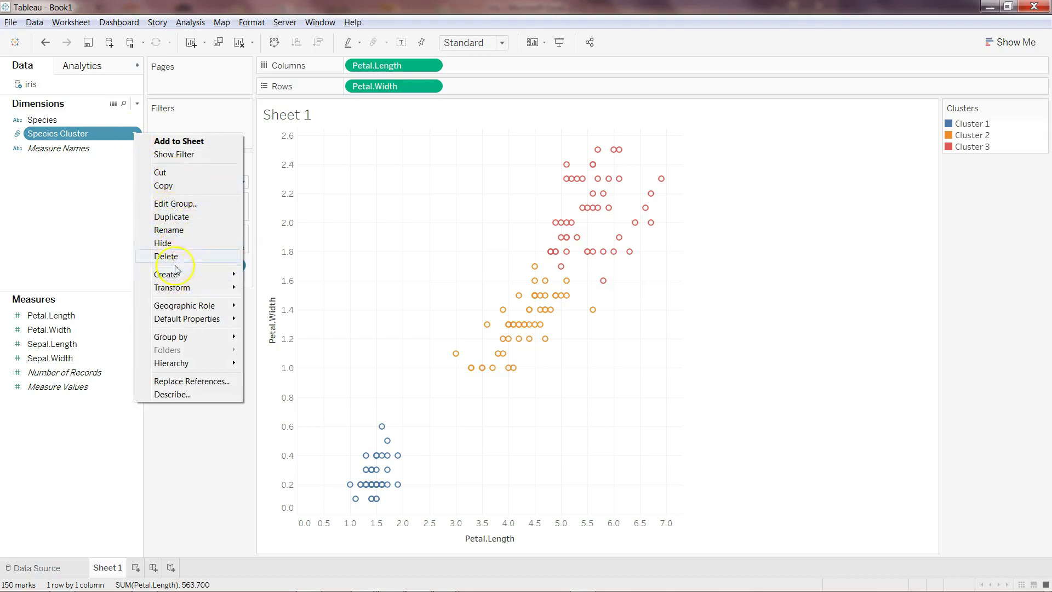
{"action": "left_click", "coordinate": [176, 205]}
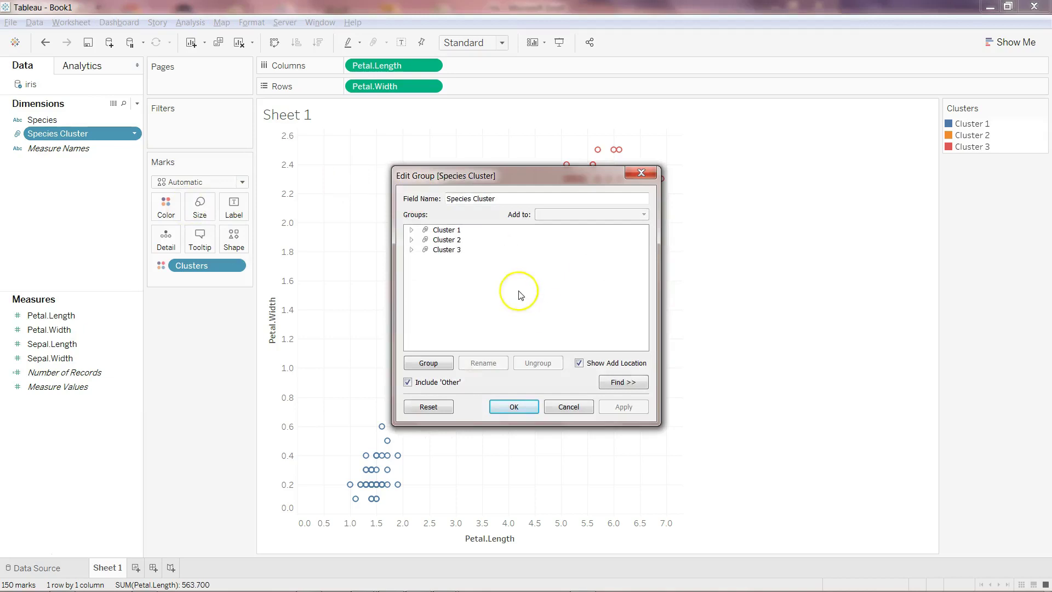
{"action": "left_click", "coordinate": [410, 231]}
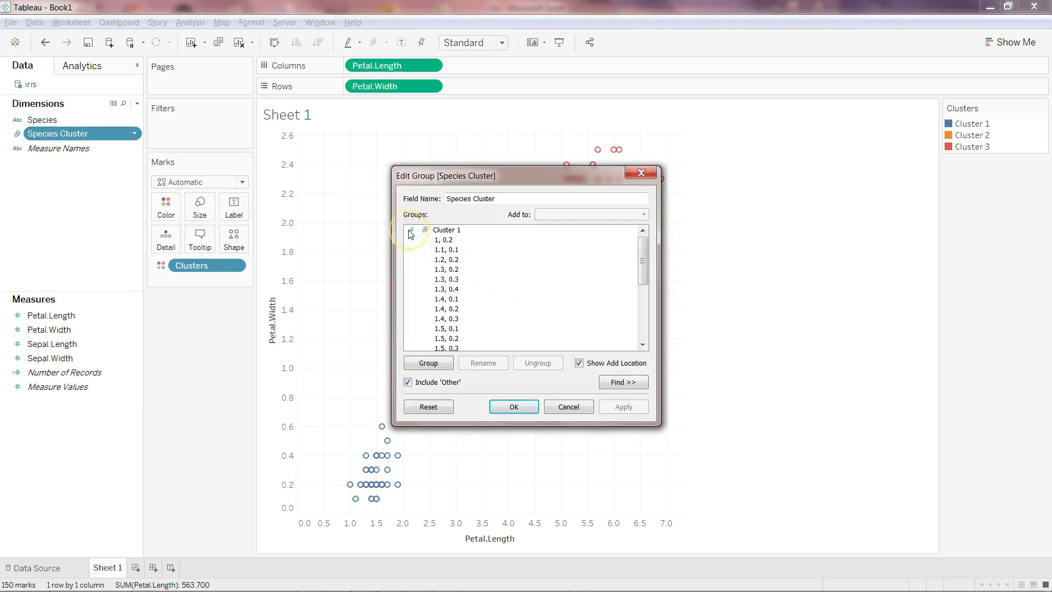
{"action": "left_click", "coordinate": [410, 231]}
{"action": "left_click", "coordinate": [410, 230]}
{"action": "left_click", "coordinate": [410, 230]}
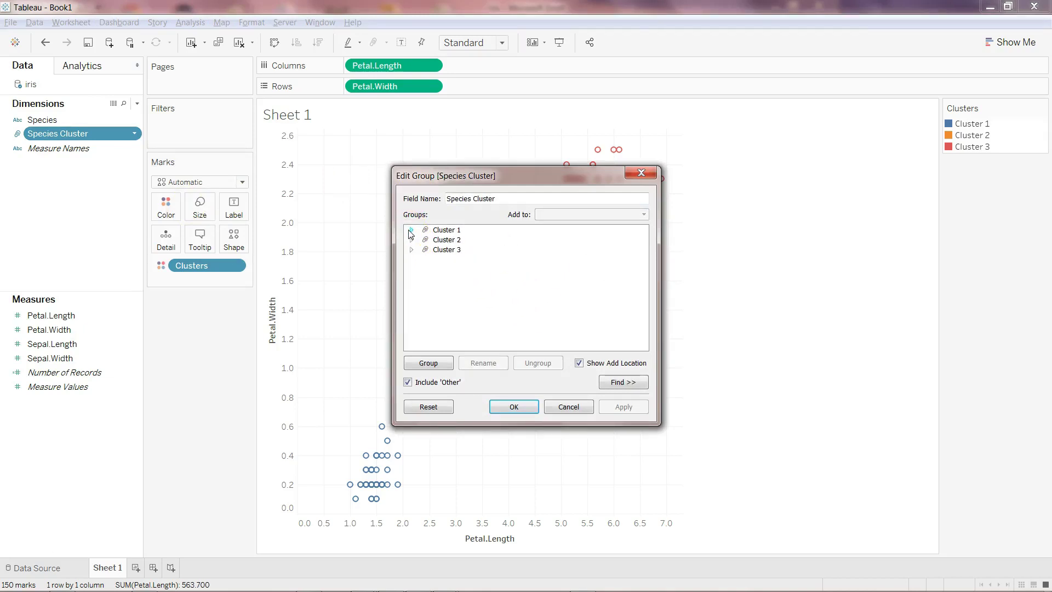
Rename Cluster 1 in the Species Cluster group as Setosa
{"action": "left_click", "coordinate": [449, 230]}
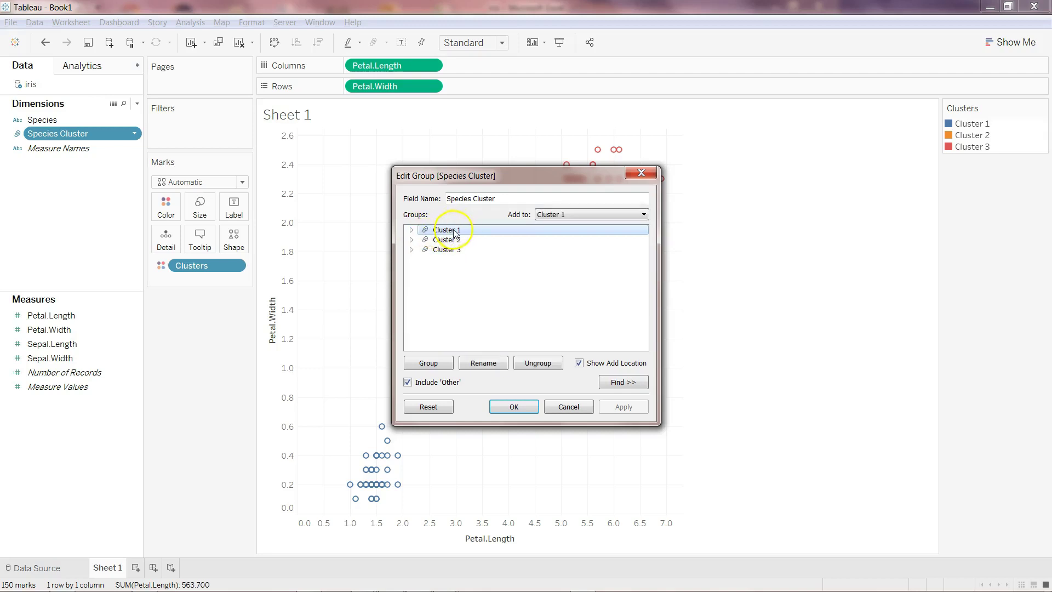
{"action": "left_click", "coordinate": [485, 362]}
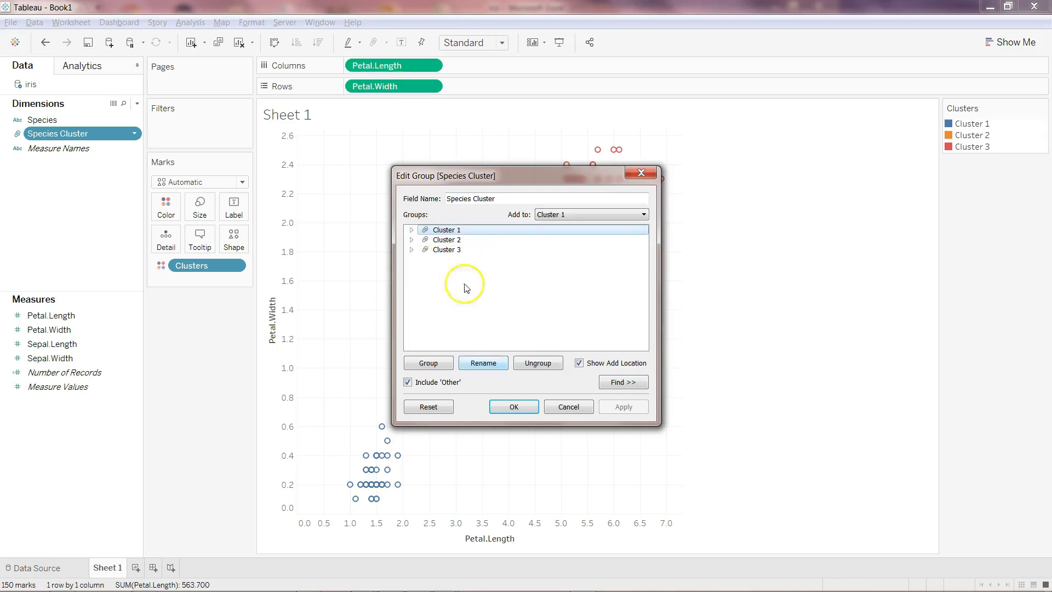
{"action": "left_click", "coordinate": [460, 254]}
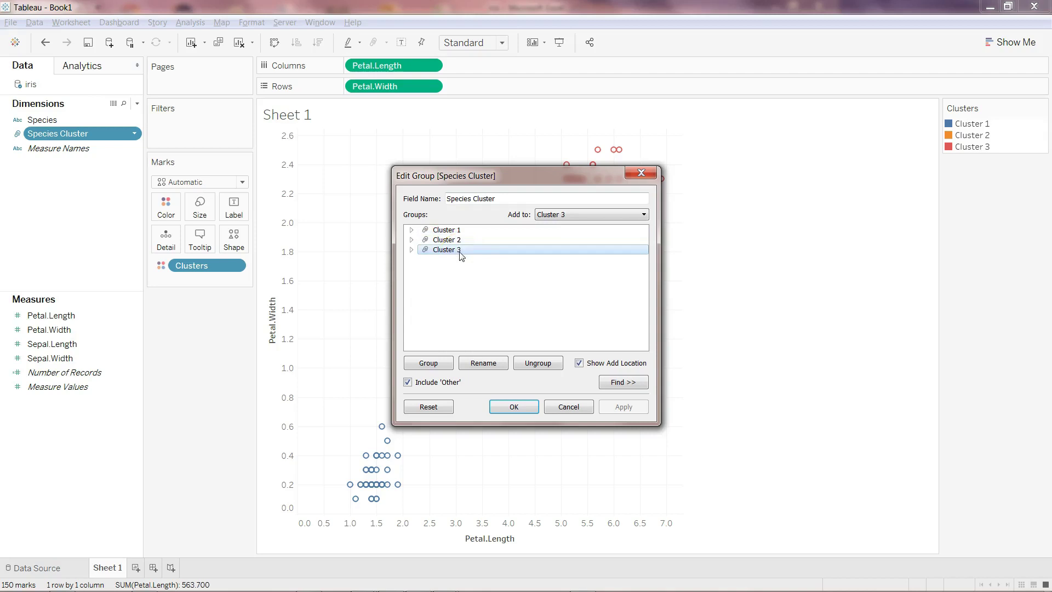
{"action": "left_click", "coordinate": [460, 232]}
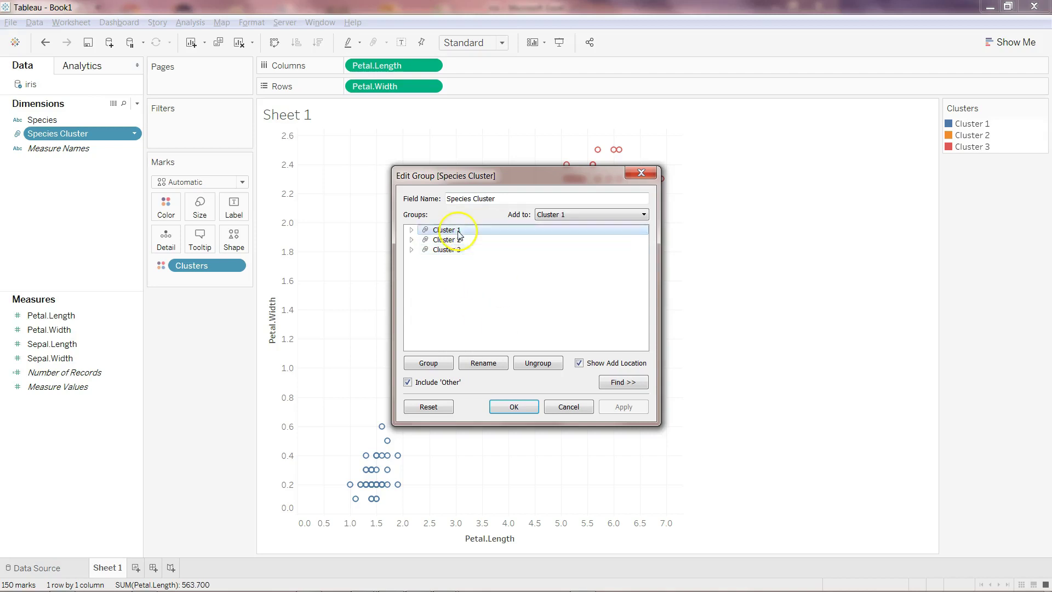
{"action": "left_click", "coordinate": [492, 366]}
{"action": "type", "text": "D"}
{"action": "type", "text": "etosa"}
{"action": "key", "text": "Return"}
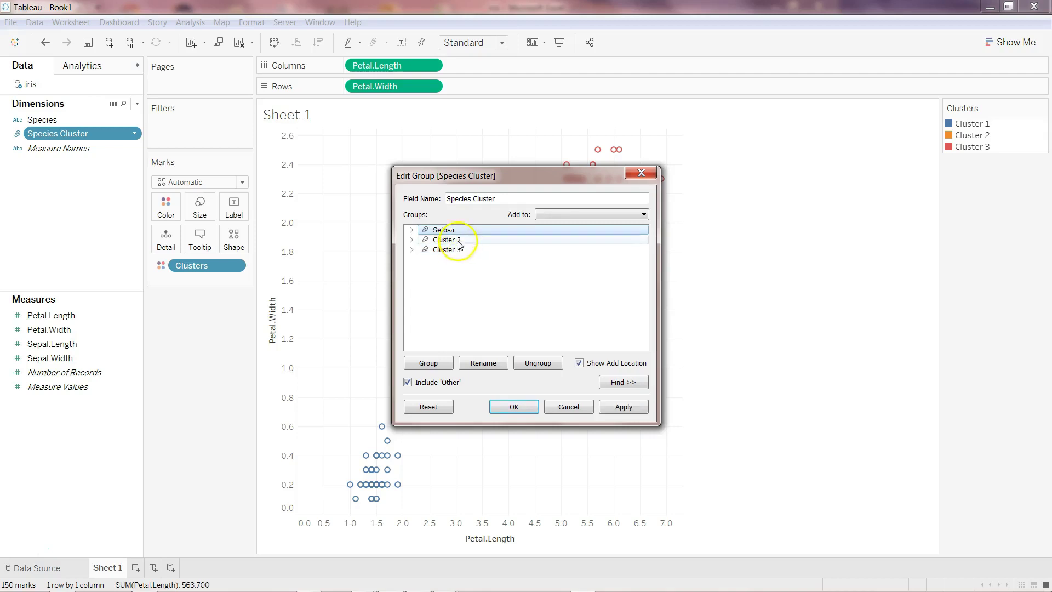
Rename Cluster 2 in the group as Verginica
{"action": "left_click", "coordinate": [459, 242]}
{"action": "double_click", "coordinate": [459, 242]}
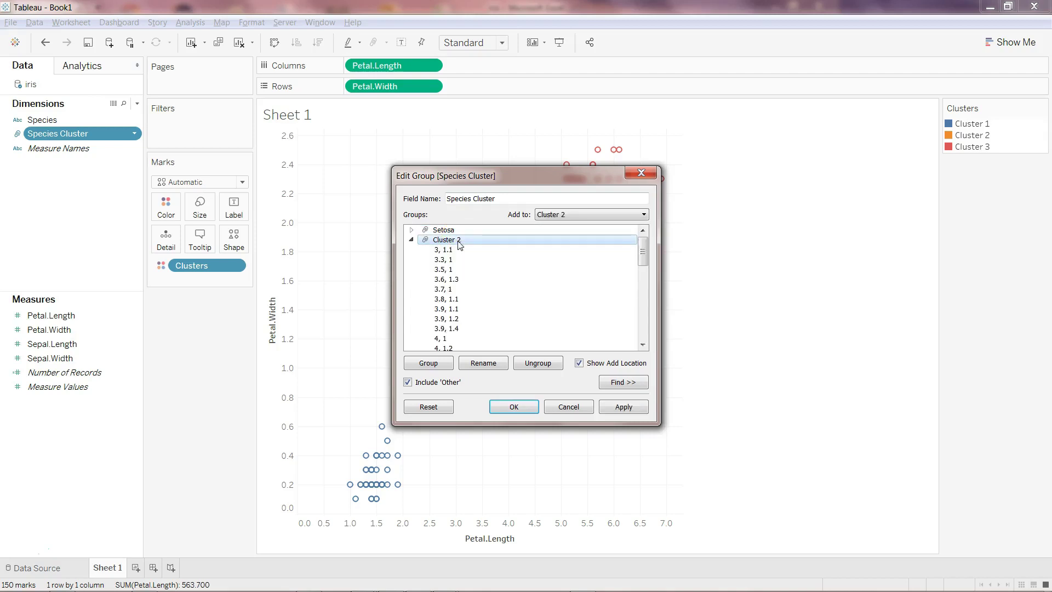
{"action": "left_click", "coordinate": [412, 240]}
{"action": "left_click", "coordinate": [486, 363]}
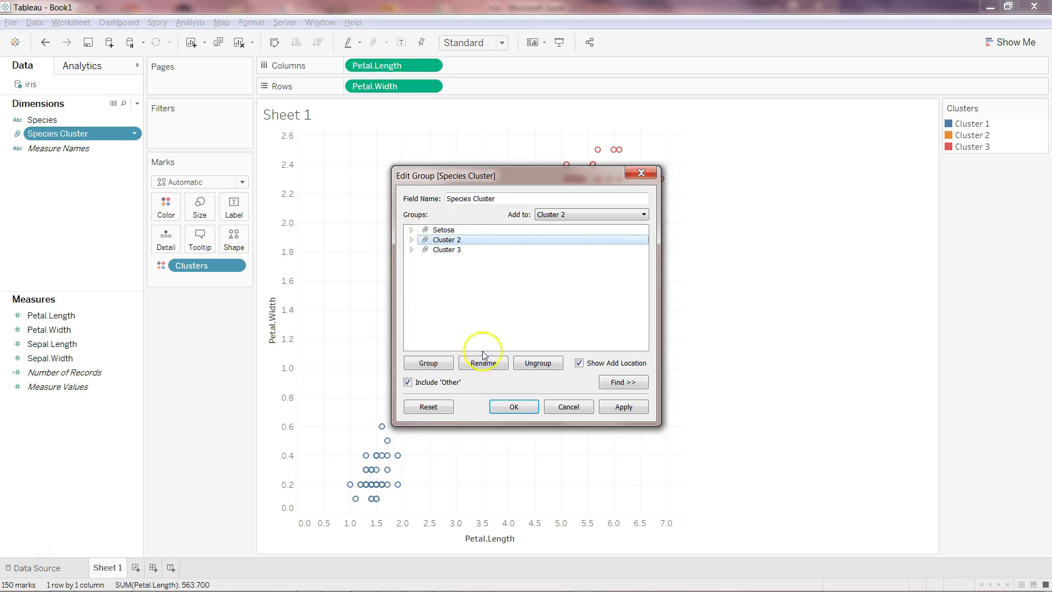
{"action": "type", "text": "Verginica"}
{"action": "key", "text": "Return"}
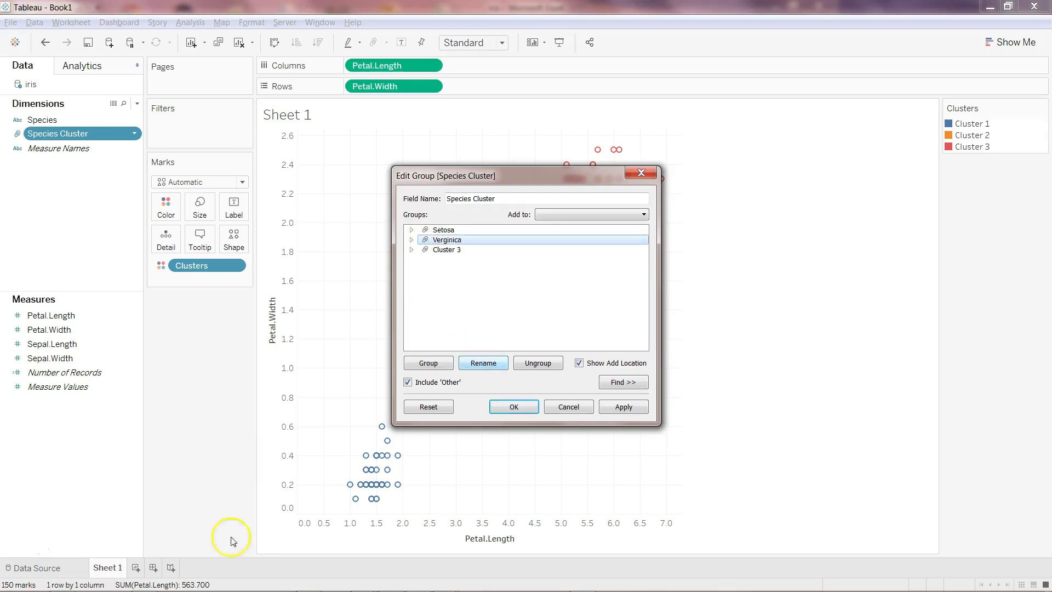
Switch to the iris workbook in Excel, check the distinct names in the Species column, and return to Tableau
{"action": "left_click", "coordinate": [59, 582]}
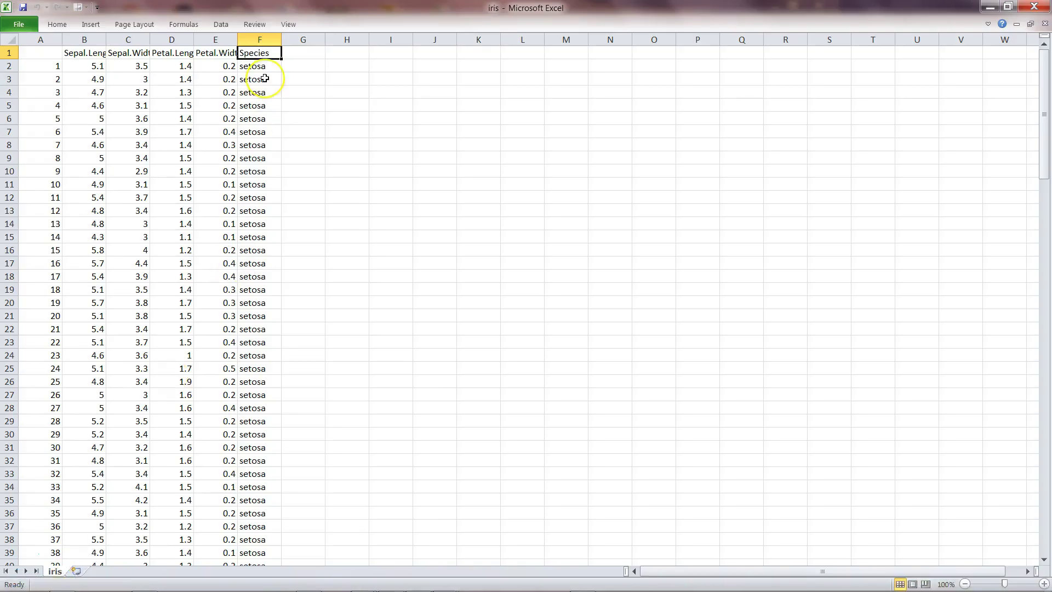
{"action": "key", "text": "alt+Down"}
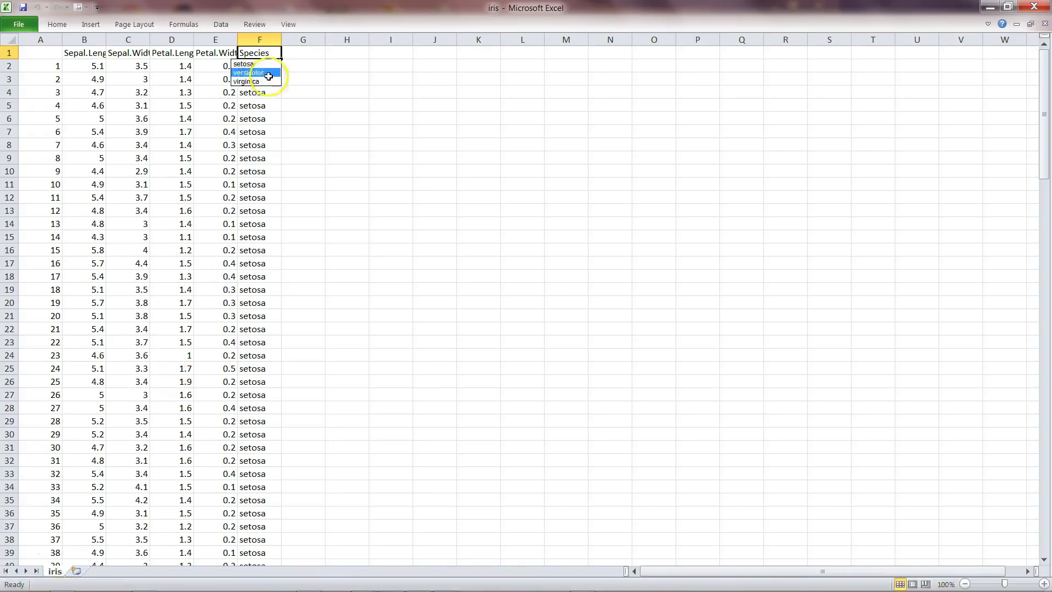
{"action": "key", "text": "Escape"}
{"action": "key", "text": "alt+Tab"}
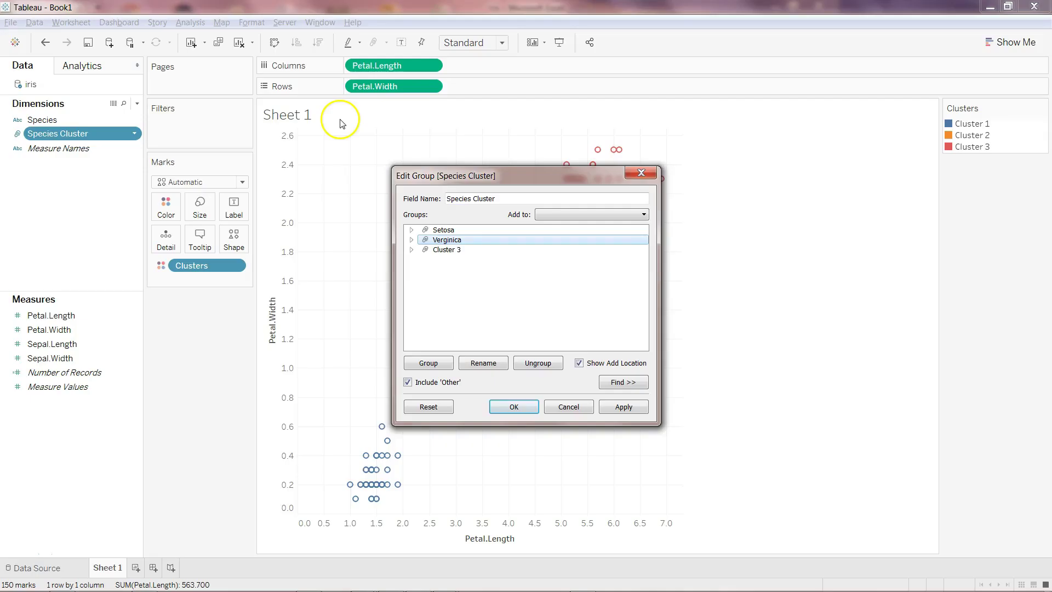
Rename Cluster 3 in the group as Veriscolor and accept the group changes
{"action": "left_click", "coordinate": [448, 250]}
{"action": "left_click", "coordinate": [489, 361]}
{"action": "type", "text": "Veriscolo"}
{"action": "key", "text": "Return"}
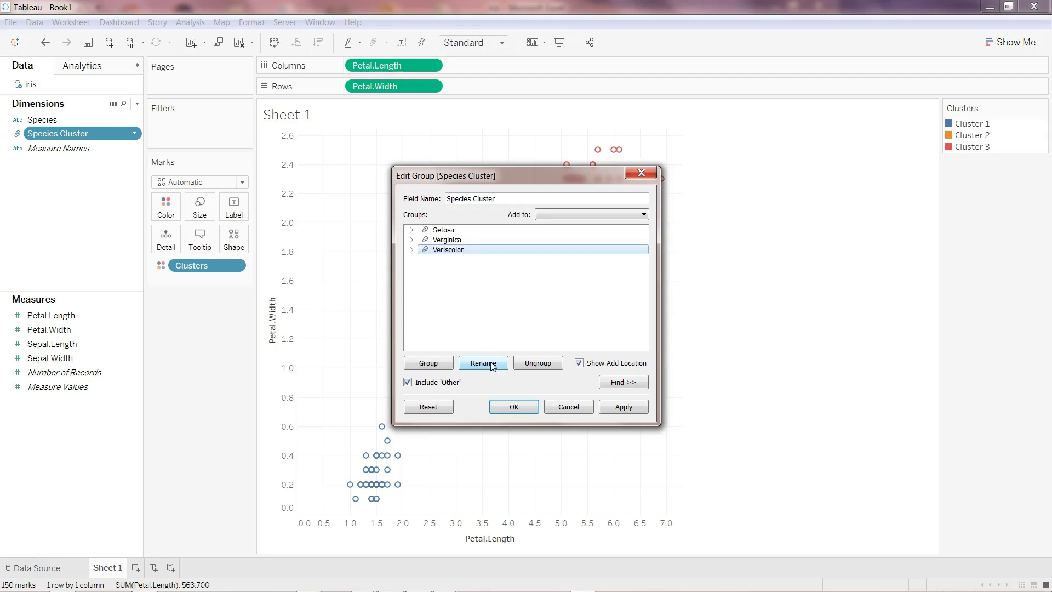
{"action": "left_click", "coordinate": [516, 407]}
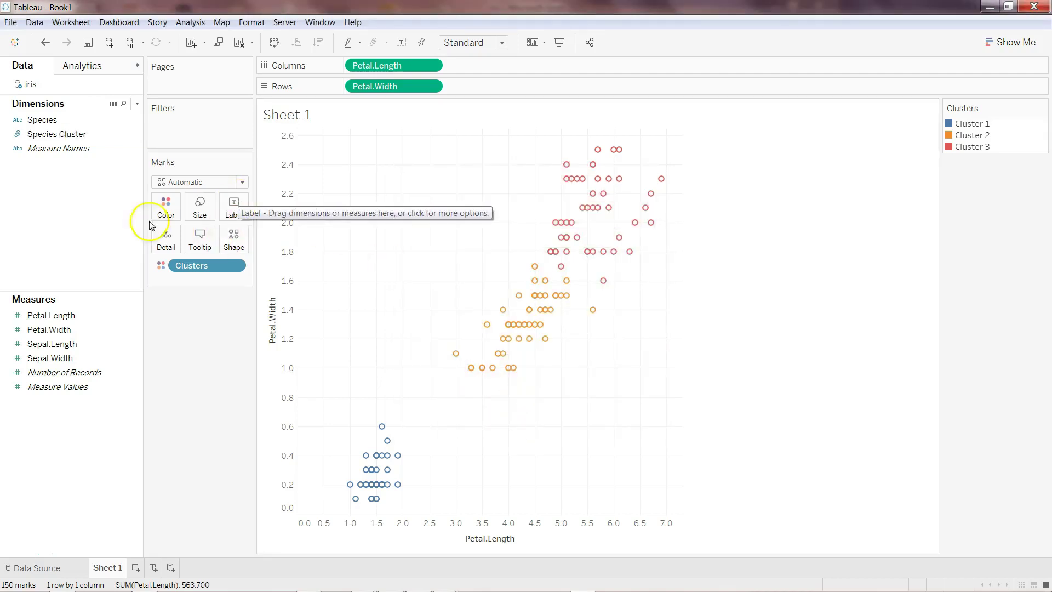
{"action": "left_click", "coordinate": [102, 134]}
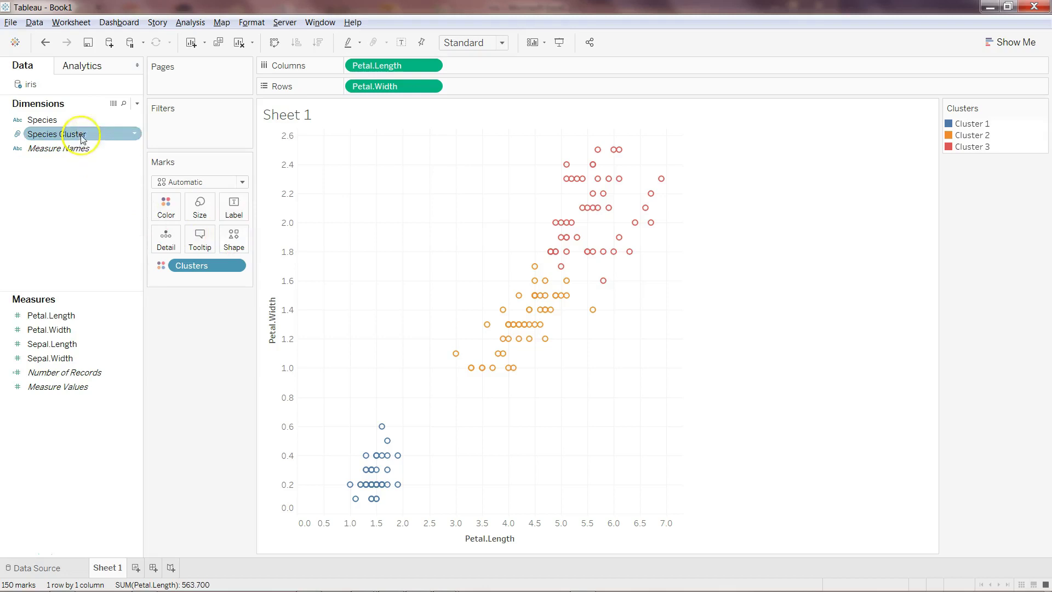
{"action": "left_click", "coordinate": [364, 235]}
{"action": "left_click", "coordinate": [110, 135]}
{"action": "left_click", "coordinate": [303, 132]}
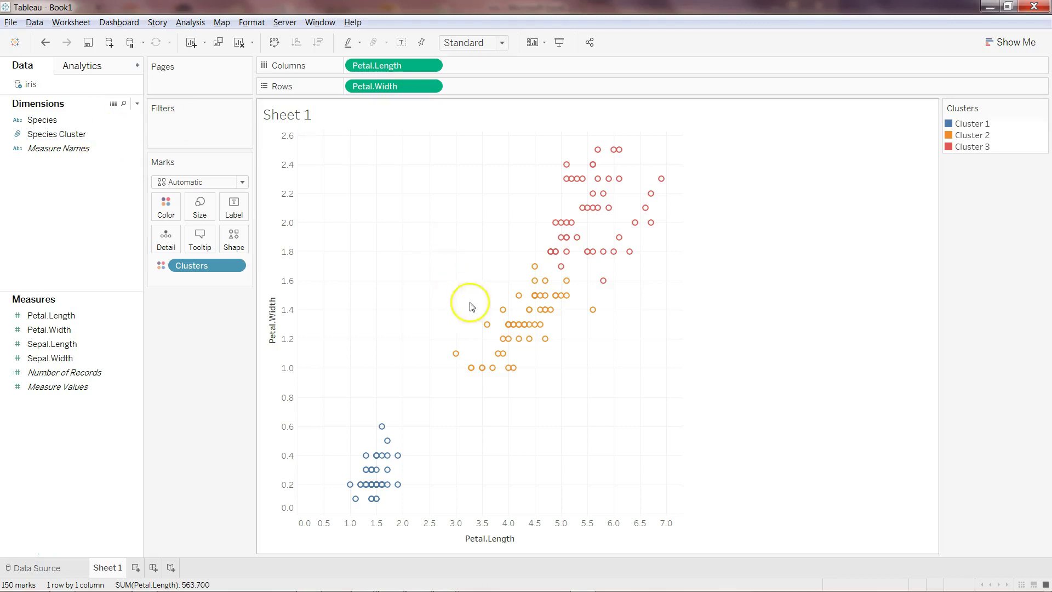
{"action": "left_click", "coordinate": [986, 125]}
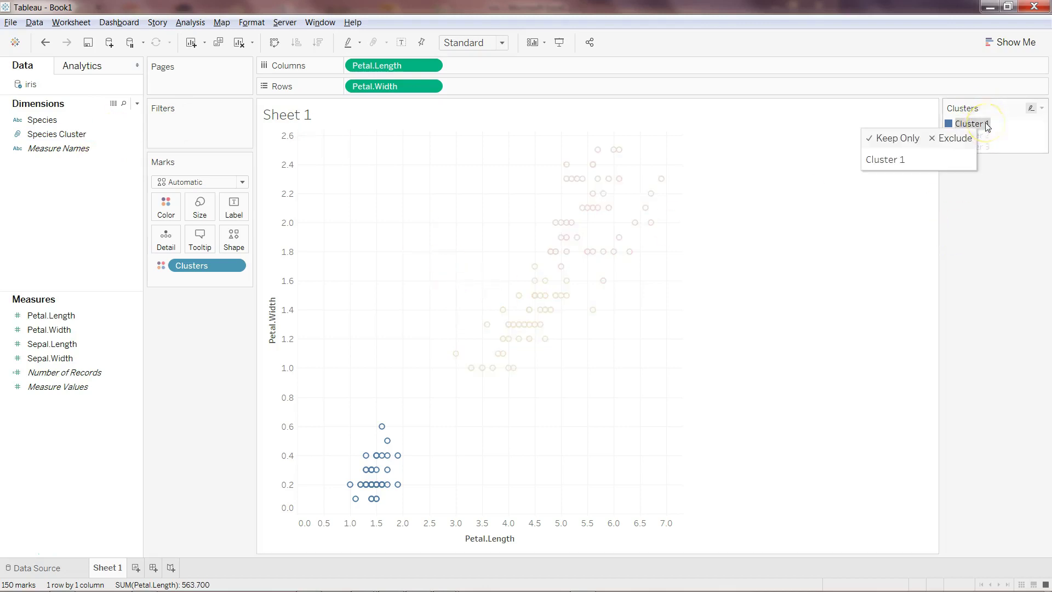
{"action": "left_click", "coordinate": [771, 153]}
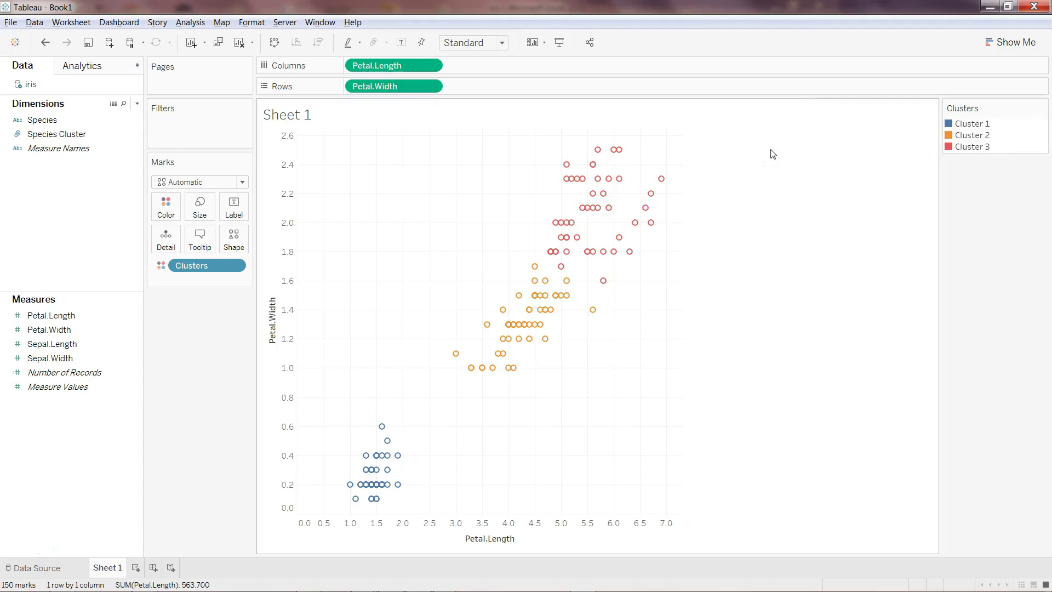
{"action": "left_click", "coordinate": [239, 363]}
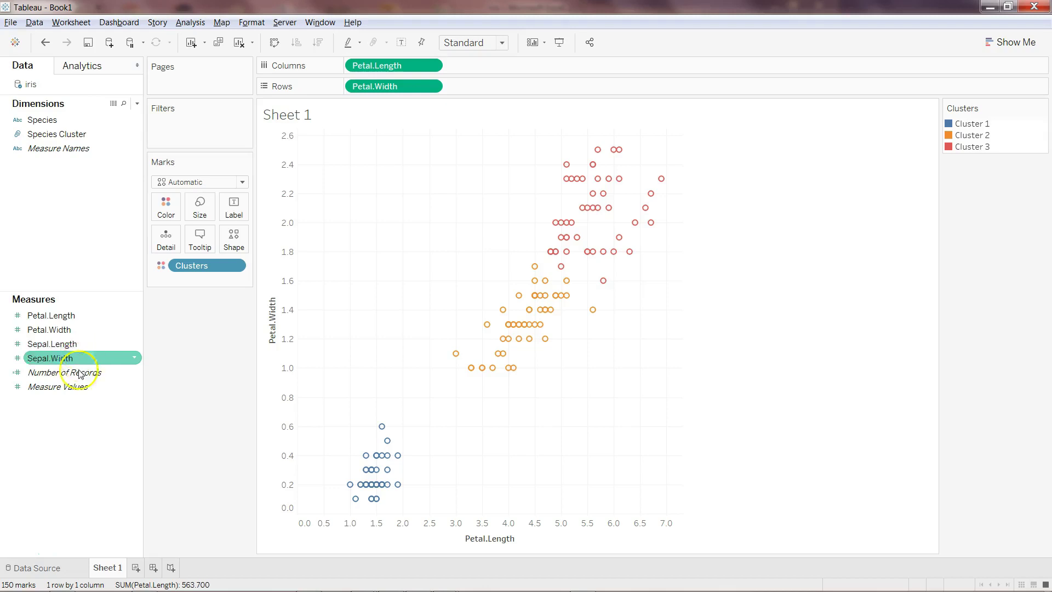
{"action": "left_click", "coordinate": [88, 316]}
{"action": "left_click", "coordinate": [88, 330]}
{"action": "left_click", "coordinate": [87, 344]}
{"action": "left_click", "coordinate": [90, 333]}
{"action": "left_click", "coordinate": [86, 357]}
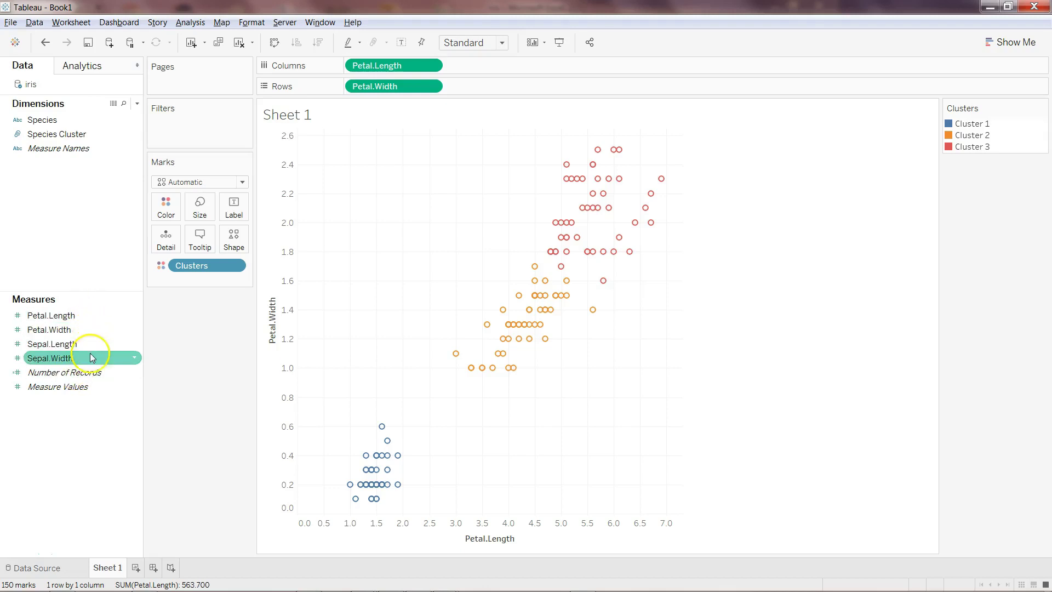
{"action": "left_click", "coordinate": [418, 467]}
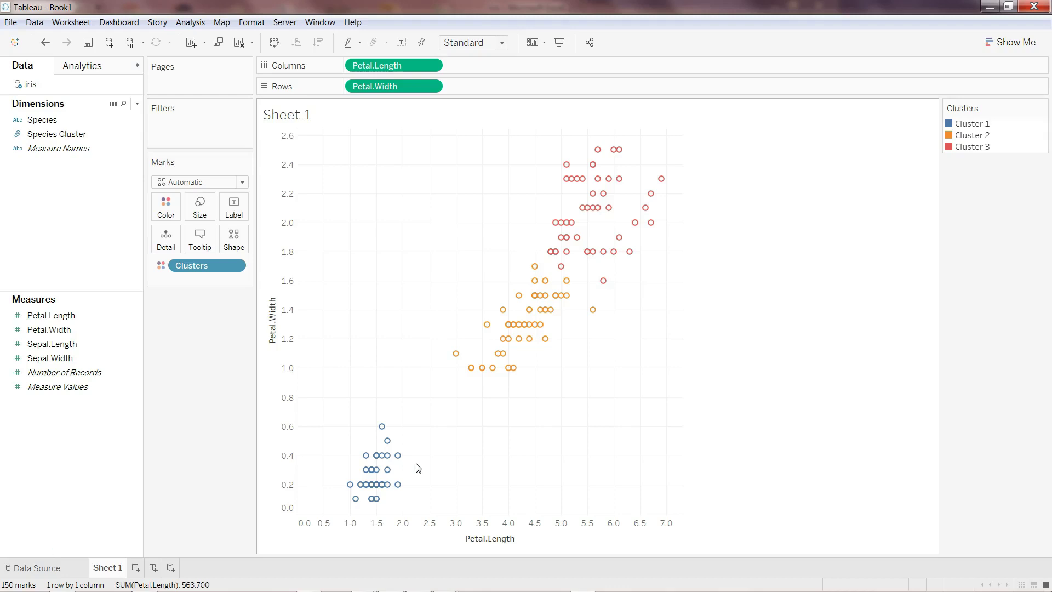
{"action": "left_click", "coordinate": [211, 300]}
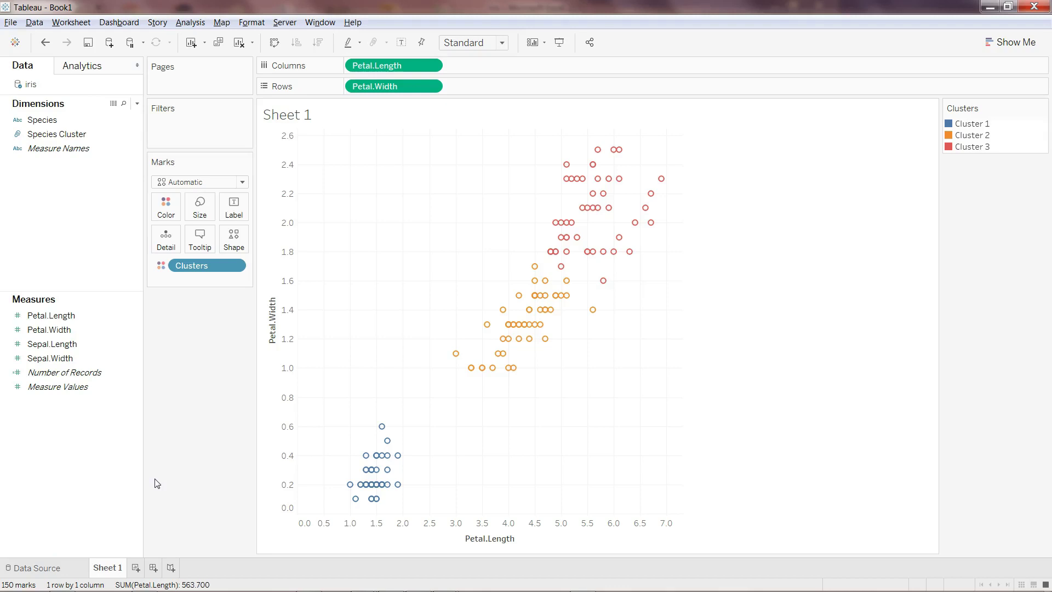
Create a new calculated field in the iris data source and name it Accuracy
{"action": "right_click", "coordinate": [96, 238]}
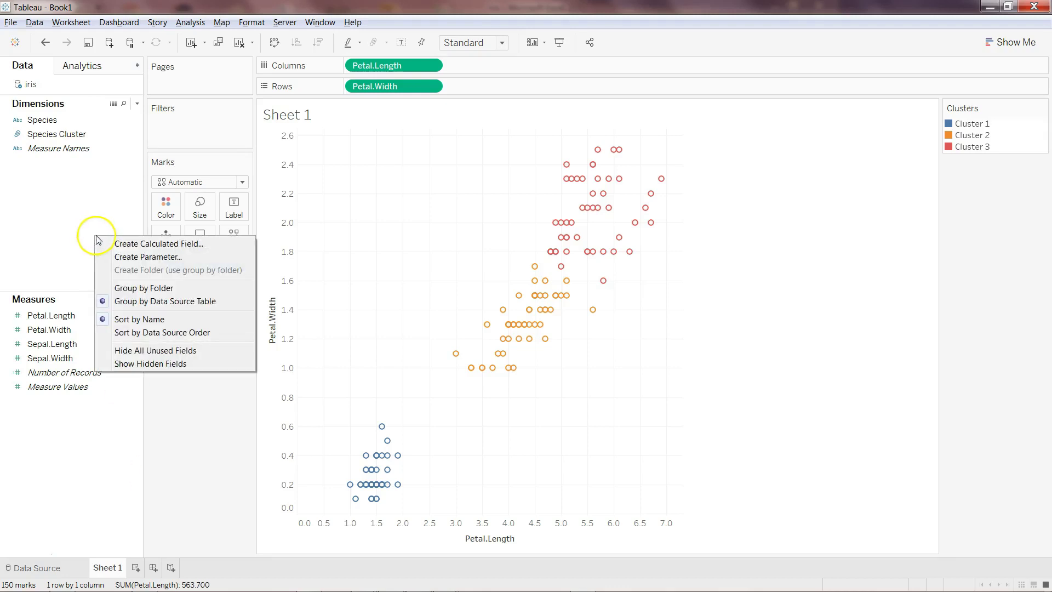
{"action": "left_click", "coordinate": [120, 243]}
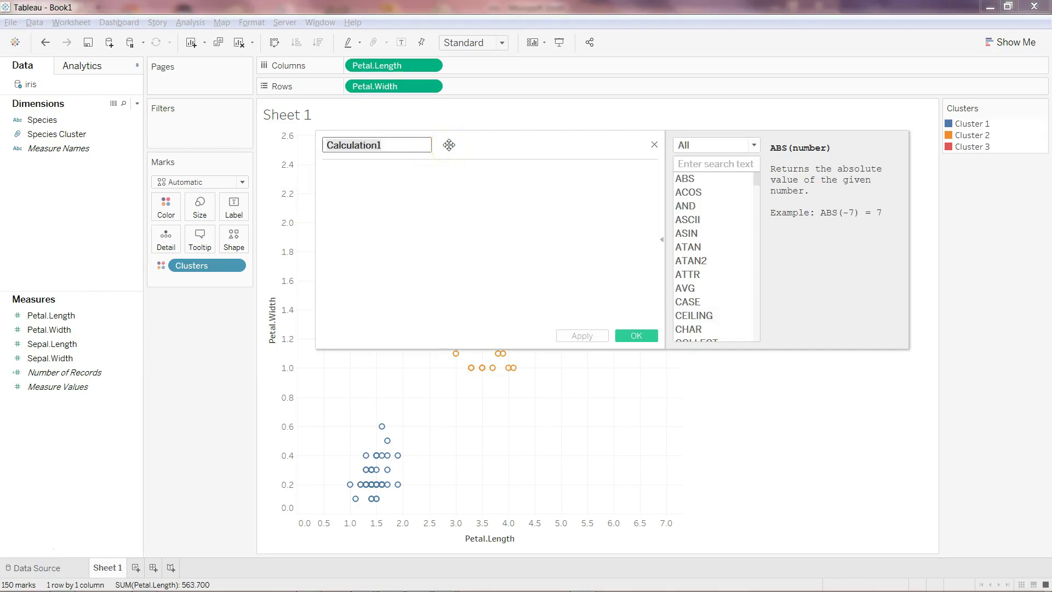
{"action": "left_click", "coordinate": [401, 144]}
{"action": "key", "text": "BackSpace"}
{"action": "key", "text": "BackSpace"}
{"action": "key", "text": "BackSpace"}
{"action": "key", "text": "BackSpace"}
{"action": "key", "text": "BackSpace"}
{"action": "key", "text": "BackSpace"}
{"action": "key", "text": "BackSpace"}
{"action": "key", "text": "BackSpace"}
{"action": "key", "text": "BackSpace"}
{"action": "key", "text": "BackSpace"}
{"action": "key", "text": "BackSpace"}
{"action": "key", "text": "BackSpace"}
{"action": "type", "text": "Accuracy"}
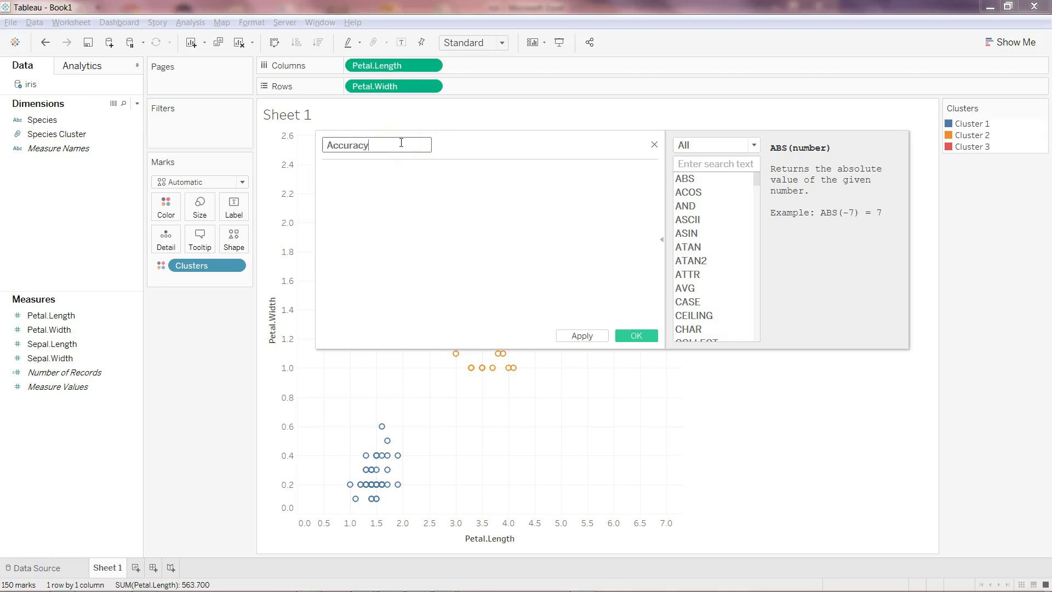
Define the Accuracy calculation as [Species Cluster] = [Species] and save the field
{"action": "left_click", "coordinate": [379, 180]}
{"action": "type", "text": "spe"}
{"action": "key", "text": "Down"}
{"action": "key", "text": "Return"}
{"action": "type", "text": "="}
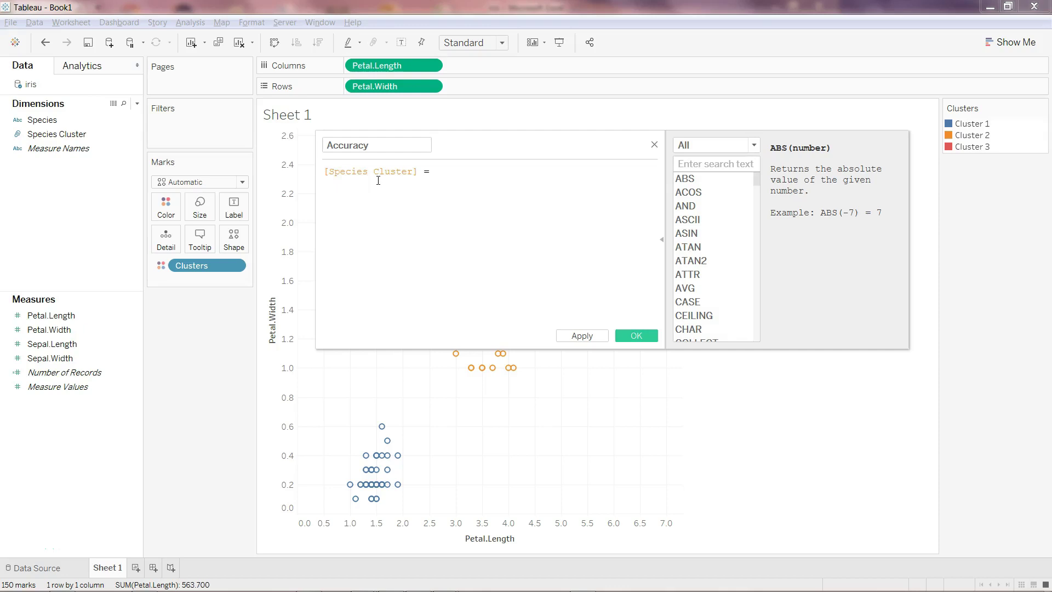
{"action": "type", "text": " spe"}
{"action": "key", "text": "Return"}
{"action": "left_click", "coordinate": [637, 336]}
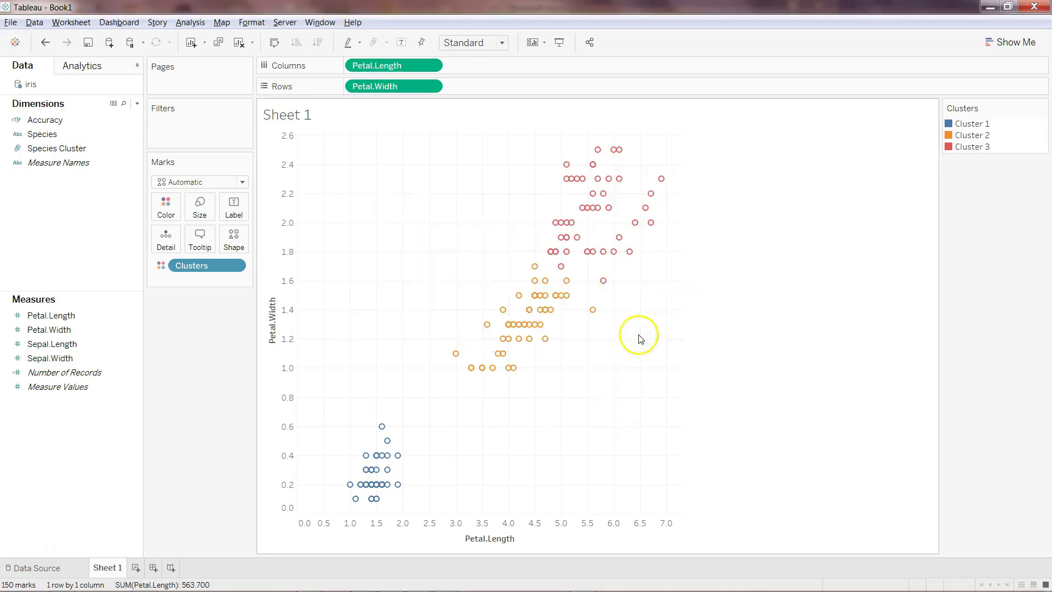
Add a new worksheet and place the Accuracy field on its columns
{"action": "left_click", "coordinate": [77, 136]}
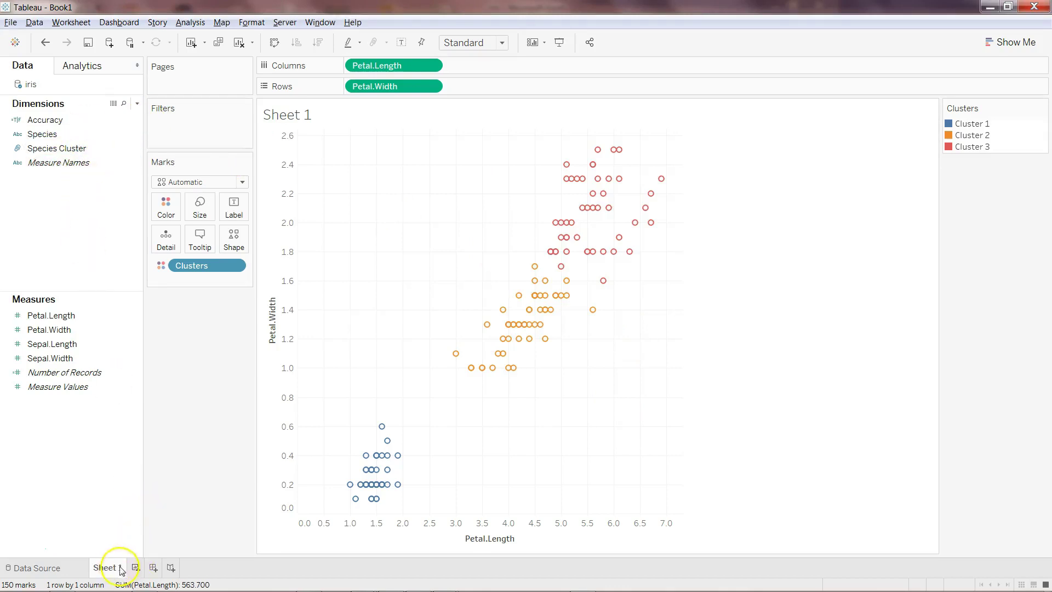
{"action": "left_click", "coordinate": [136, 568]}
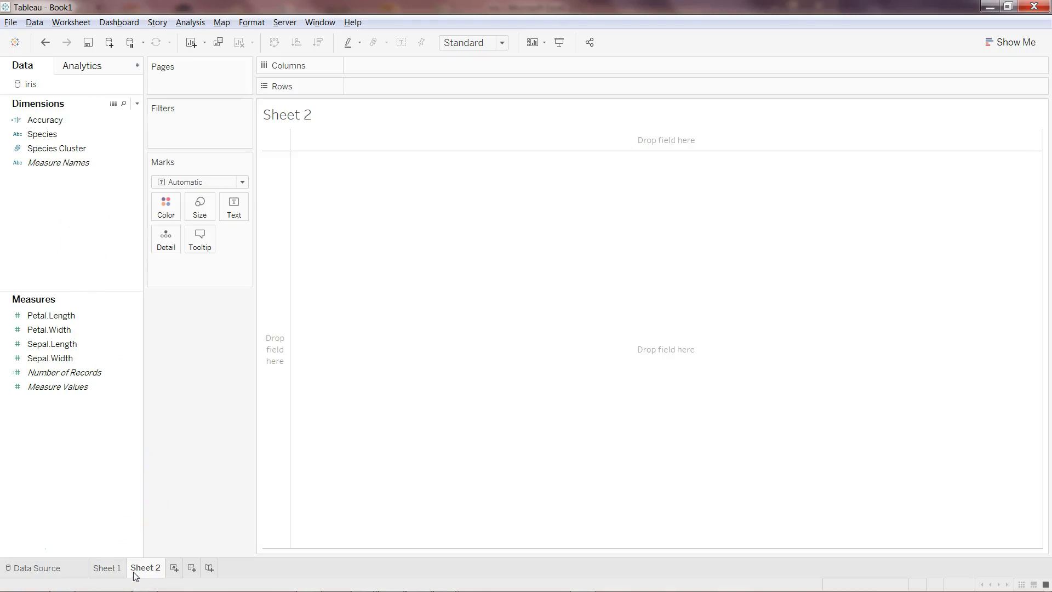
{"action": "left_click", "coordinate": [69, 150]}
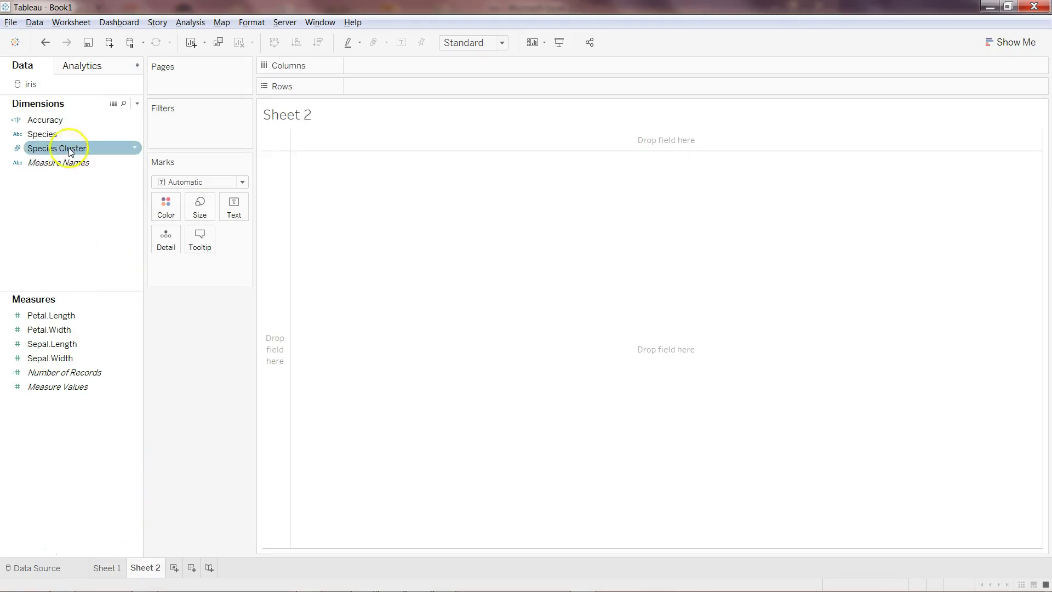
{"action": "left_click", "coordinate": [70, 135]}
{"action": "left_click", "coordinate": [71, 163]}
{"action": "left_click", "coordinate": [75, 122]}
{"action": "left_click_drag", "start_coordinate": [75, 127], "coordinate": [418, 64]}
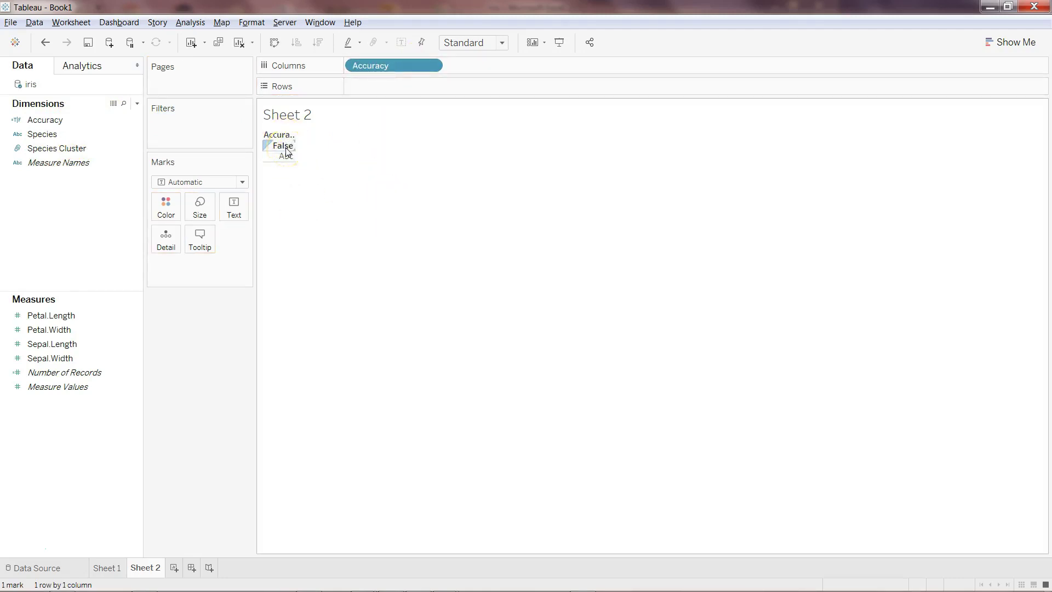
Edit the Accuracy calculation to [Species Cluster] == [Species] and accept it
{"action": "left_click", "coordinate": [101, 138]}
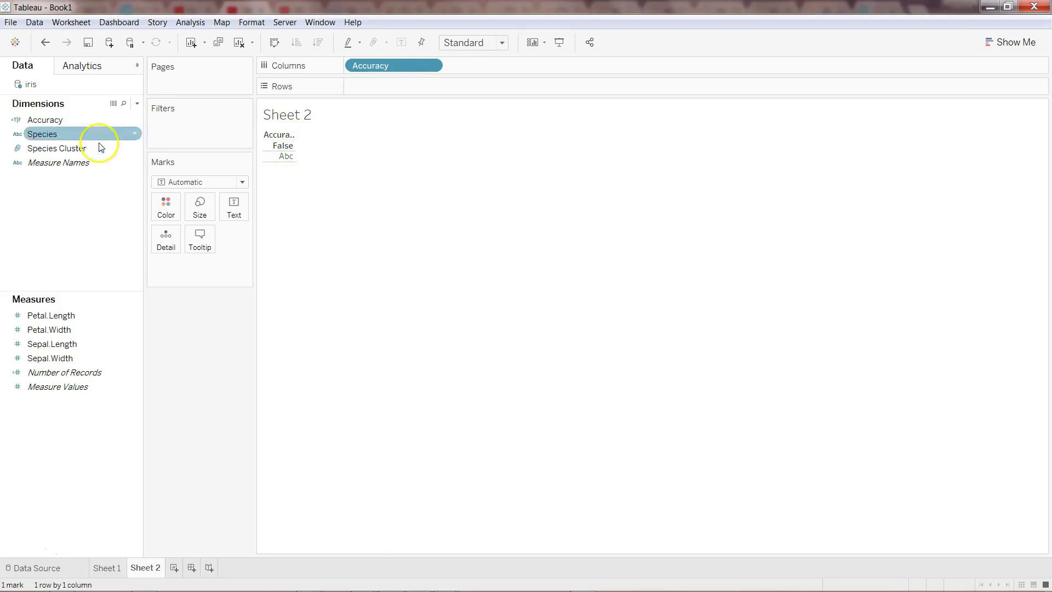
{"action": "left_click", "coordinate": [131, 120]}
{"action": "left_click", "coordinate": [135, 123]}
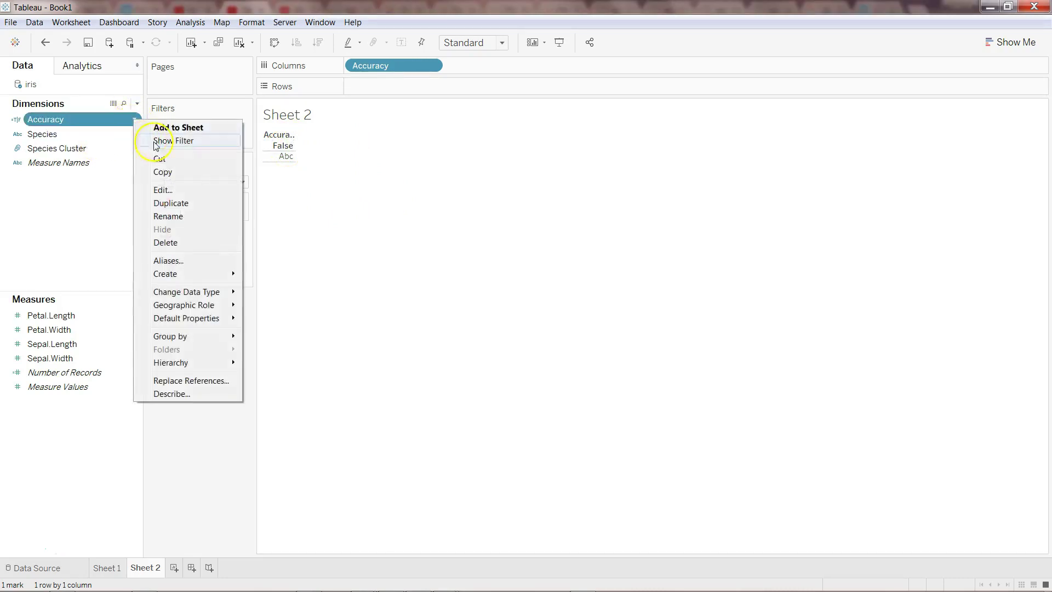
{"action": "left_click", "coordinate": [191, 192]}
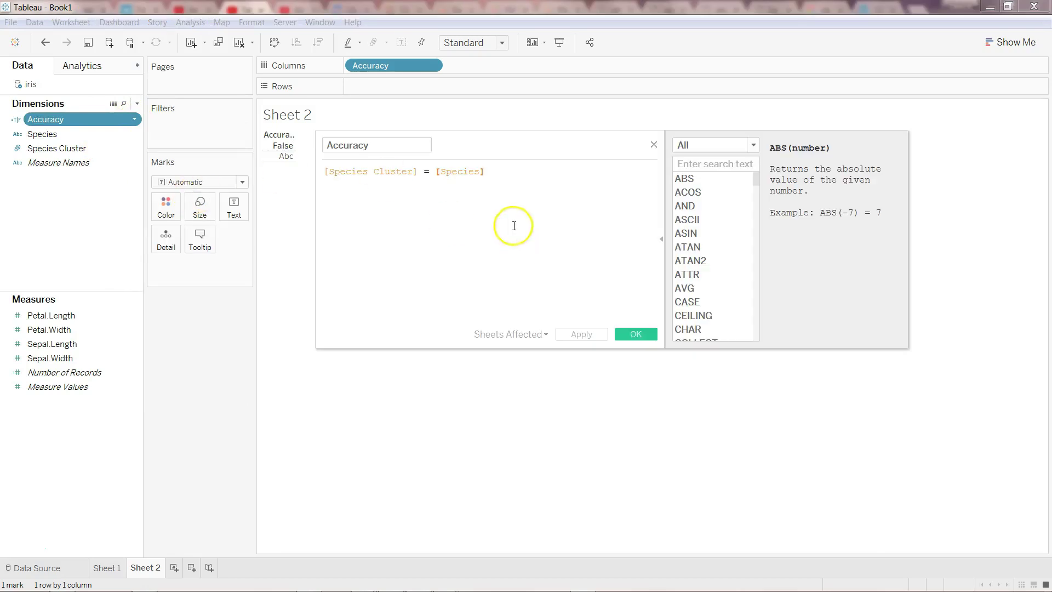
{"action": "left_click", "coordinate": [431, 173]}
{"action": "type", "text": "="}
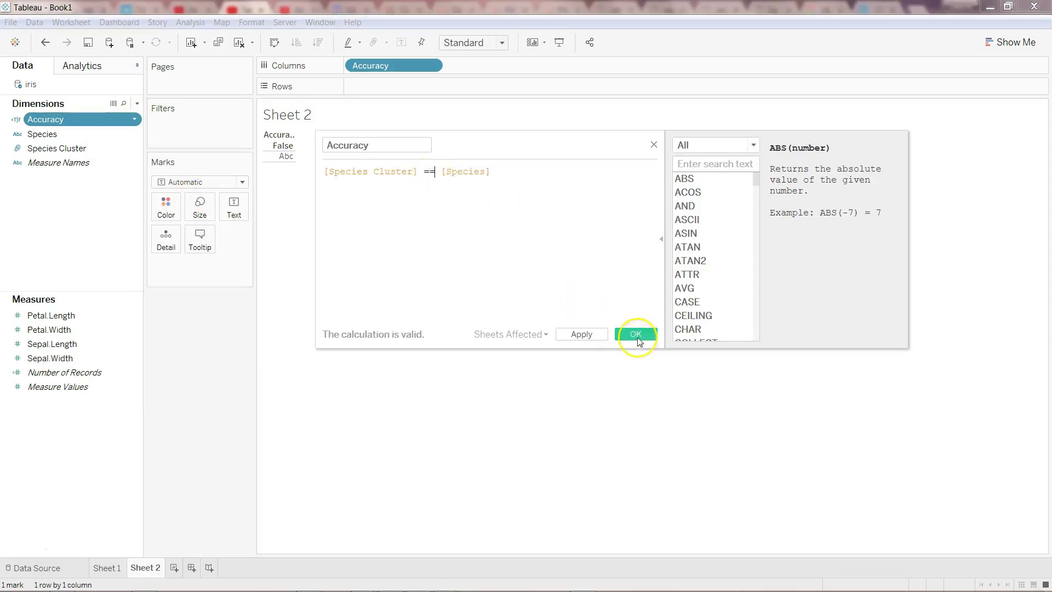
{"action": "left_click", "coordinate": [635, 336]}
{"action": "left_click", "coordinate": [303, 244]}
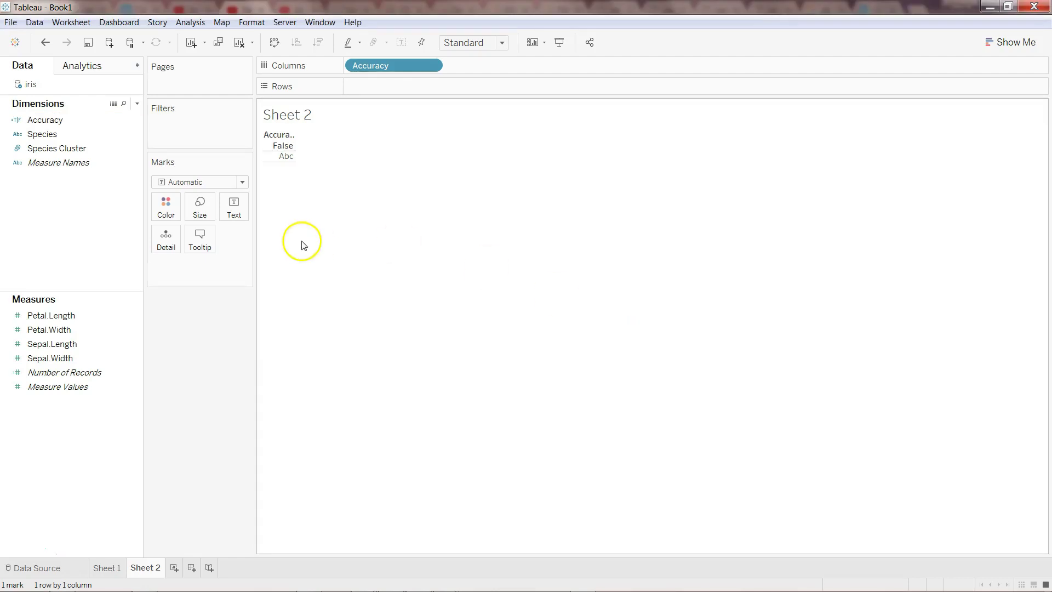
On another new worksheet, plot disaggregated Petal.Width on rows against Petal.Length on columns, colored by Species
{"action": "left_click", "coordinate": [83, 135]}
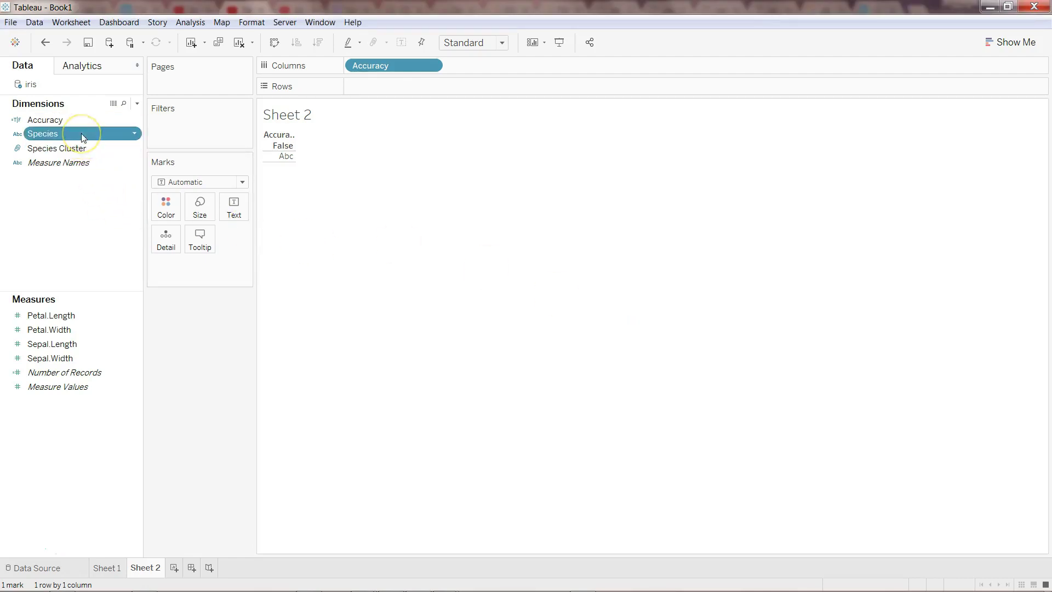
{"action": "left_click", "coordinate": [174, 568]}
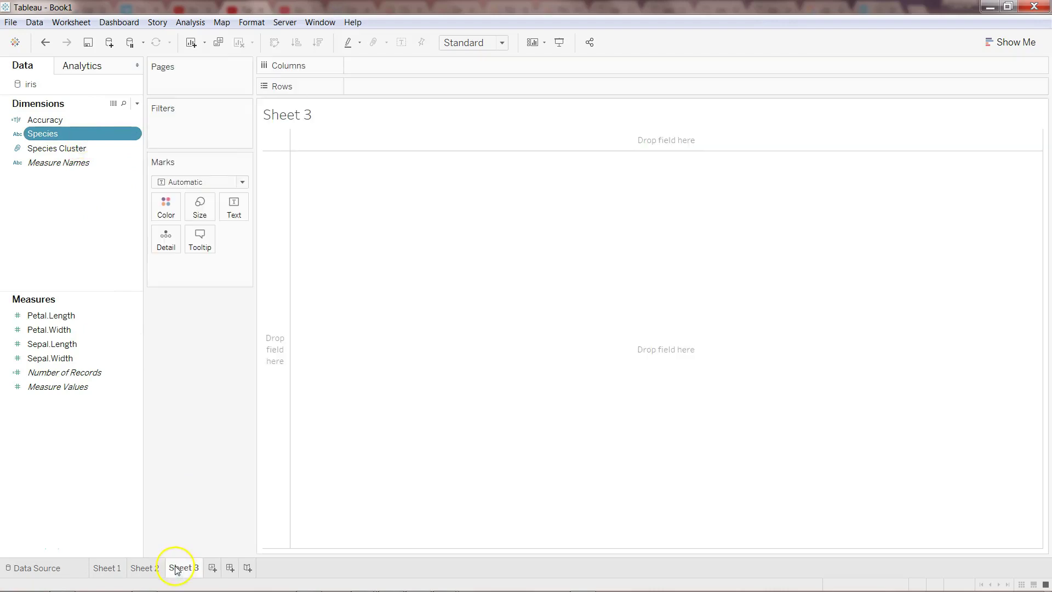
{"action": "mouse_move", "coordinate": [77, 317]}
{"action": "left_mouse_down"}
{"action": "mouse_move", "coordinate": [344, 99]}
{"action": "mouse_move", "coordinate": [345, 111]}
{"action": "mouse_move", "coordinate": [104, 323]}
{"action": "mouse_move", "coordinate": [254, 170]}
{"action": "mouse_move", "coordinate": [377, 91]}
{"action": "left_mouse_up"}
{"action": "left_click", "coordinate": [190, 22]}
{"action": "left_click", "coordinate": [214, 54]}
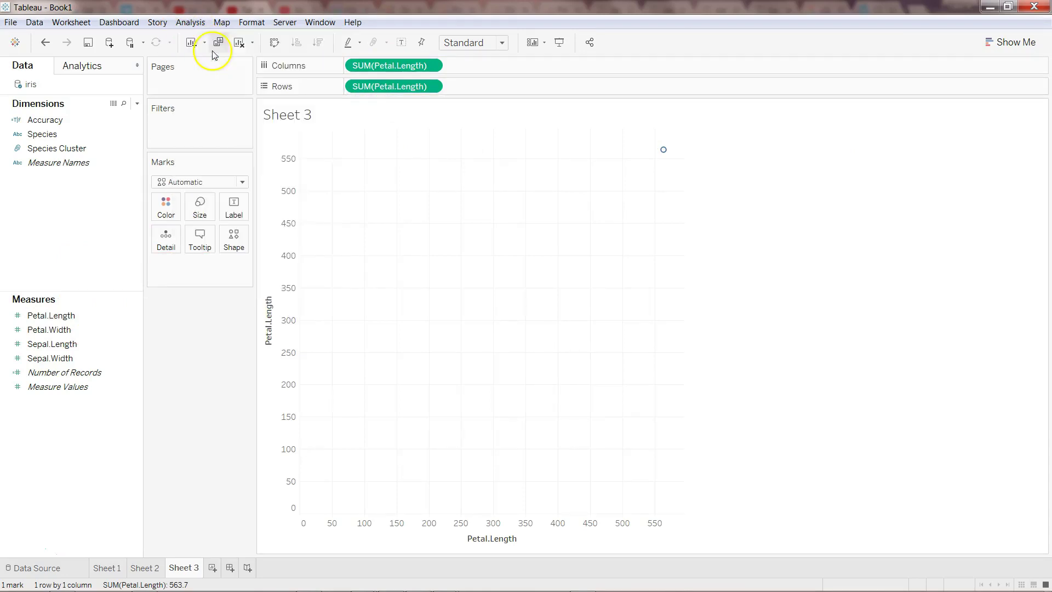
{"action": "left_click_drag", "start_coordinate": [388, 91], "coordinate": [78, 404]}
{"action": "left_click_drag", "start_coordinate": [48, 330], "coordinate": [410, 90]}
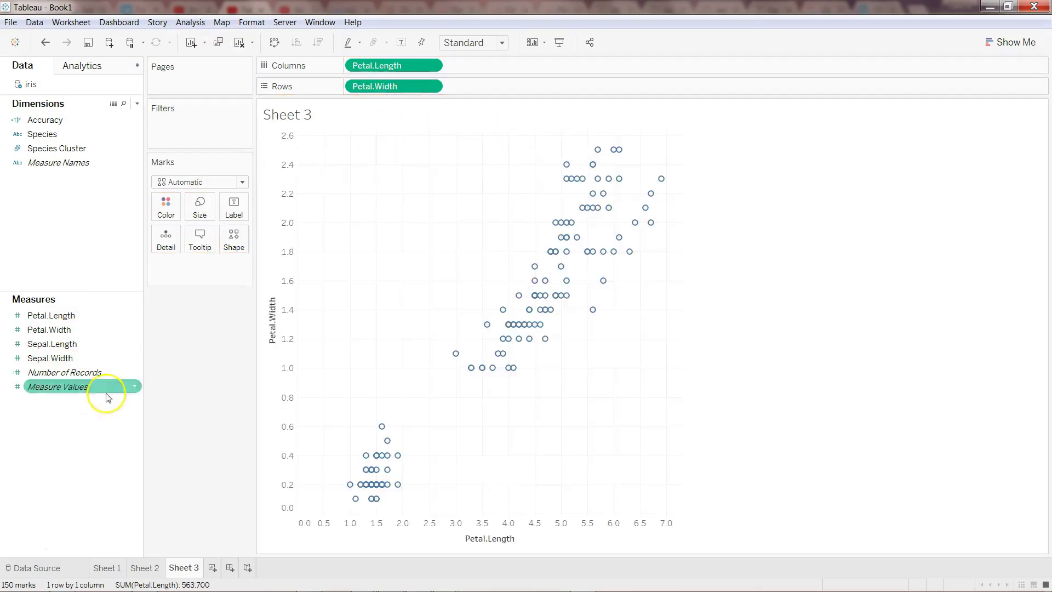
{"action": "left_click_drag", "start_coordinate": [44, 134], "coordinate": [168, 204]}
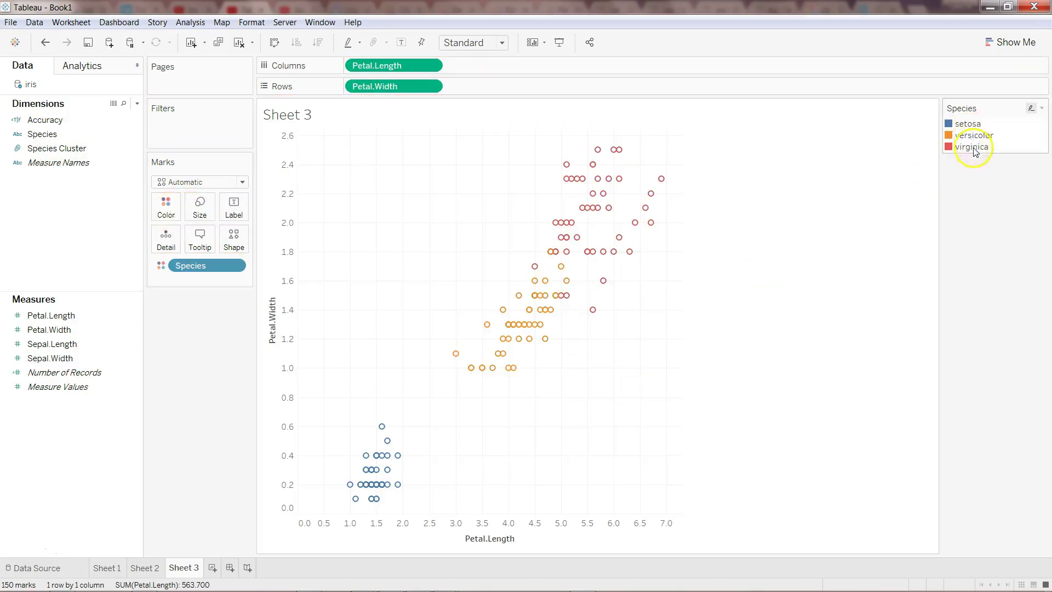
On Sheet 1, remove Clusters from the marks and color the points by Species Cluster instead
{"action": "left_click", "coordinate": [108, 568]}
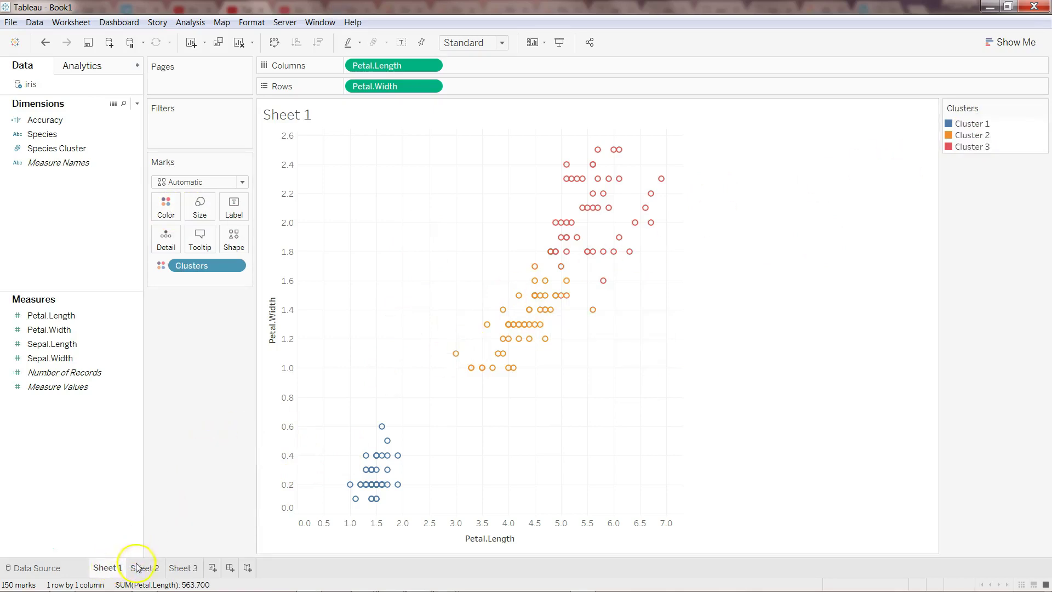
{"action": "left_click", "coordinate": [69, 121]}
{"action": "left_click", "coordinate": [70, 135]}
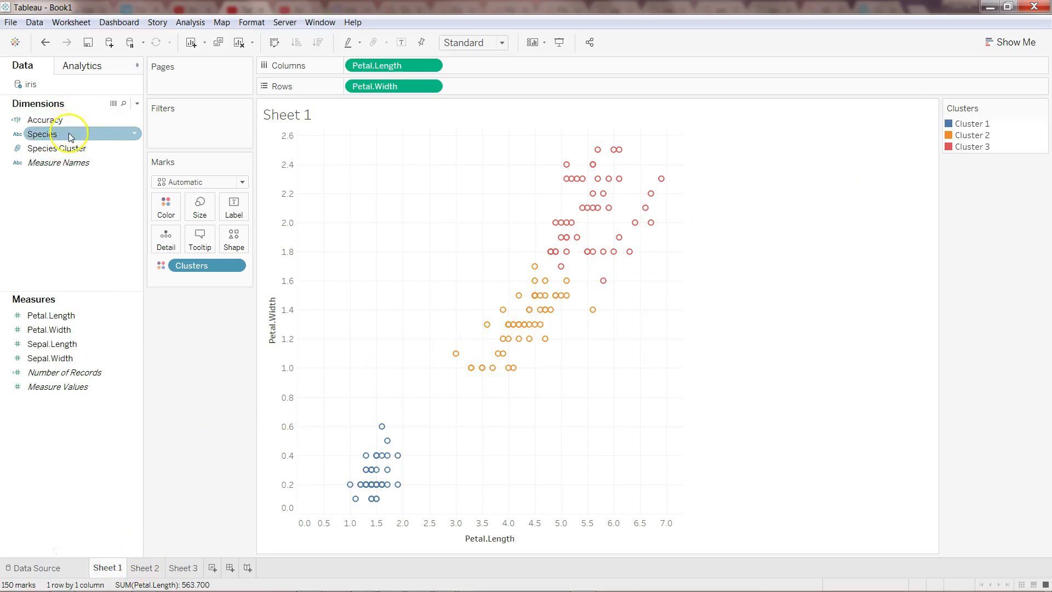
{"action": "mouse_move", "coordinate": [71, 133]}
{"action": "left_mouse_down"}
{"action": "mouse_move", "coordinate": [207, 160]}
{"action": "mouse_move", "coordinate": [543, 143]}
{"action": "mouse_move", "coordinate": [298, 176]}
{"action": "mouse_move", "coordinate": [224, 304]}
{"action": "left_mouse_up"}
{"action": "left_click_drag", "start_coordinate": [209, 266], "coordinate": [74, 426]}
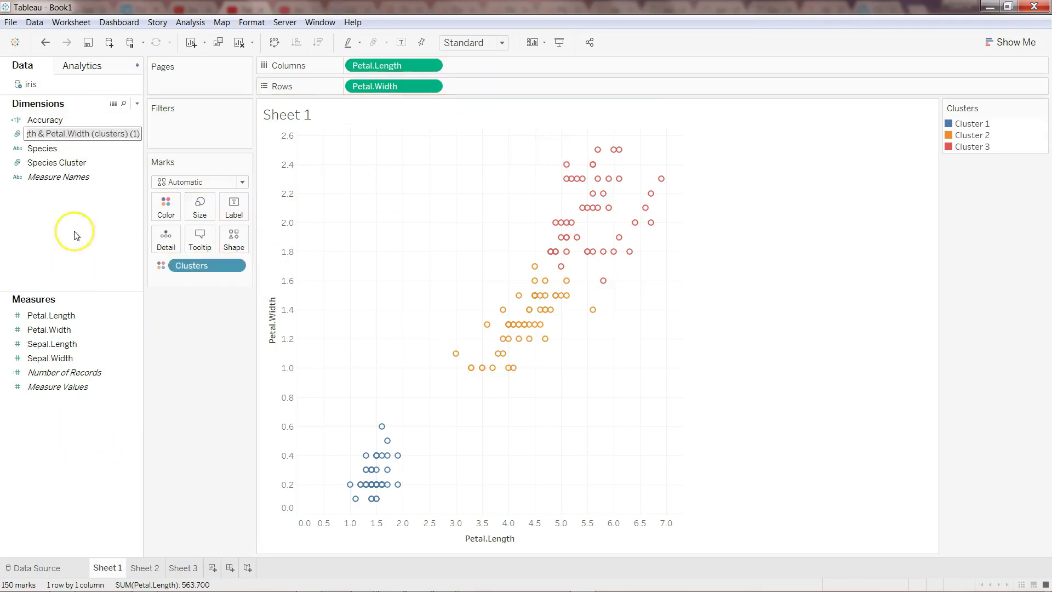
{"action": "left_click", "coordinate": [208, 267]}
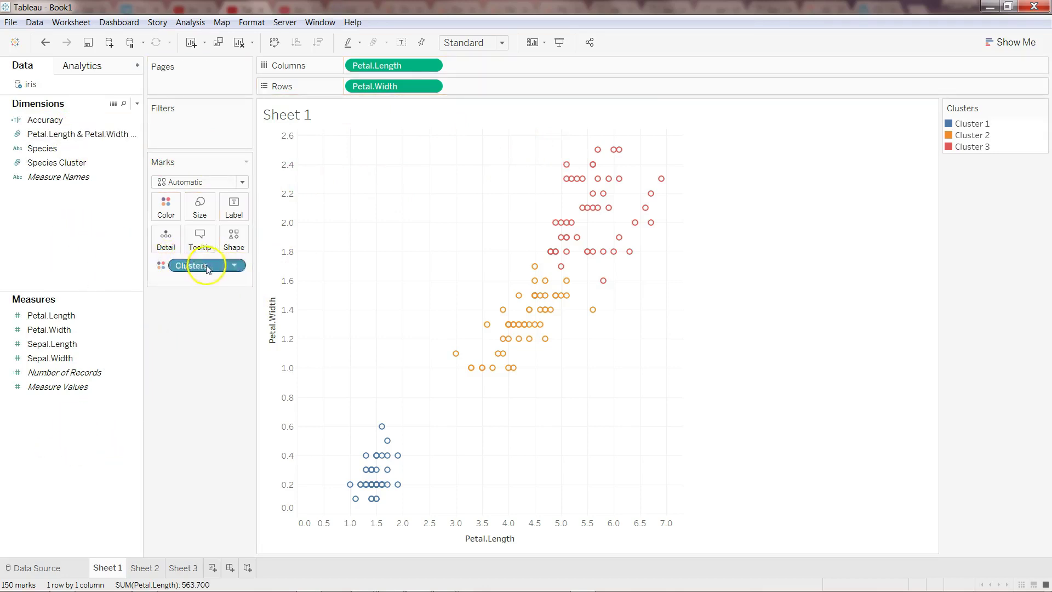
{"action": "left_click", "coordinate": [234, 266]}
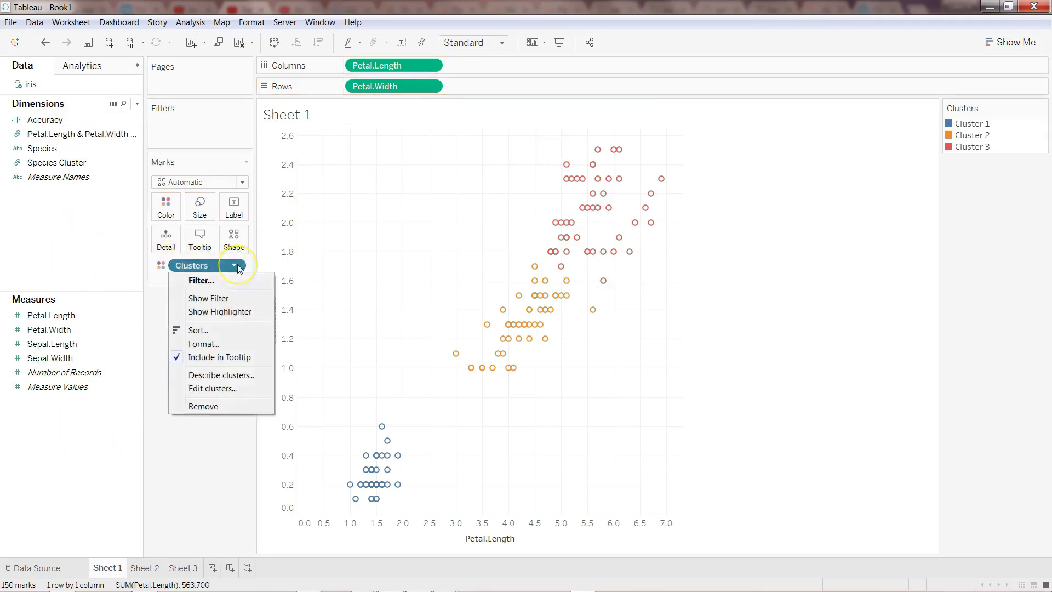
{"action": "left_click", "coordinate": [215, 406]}
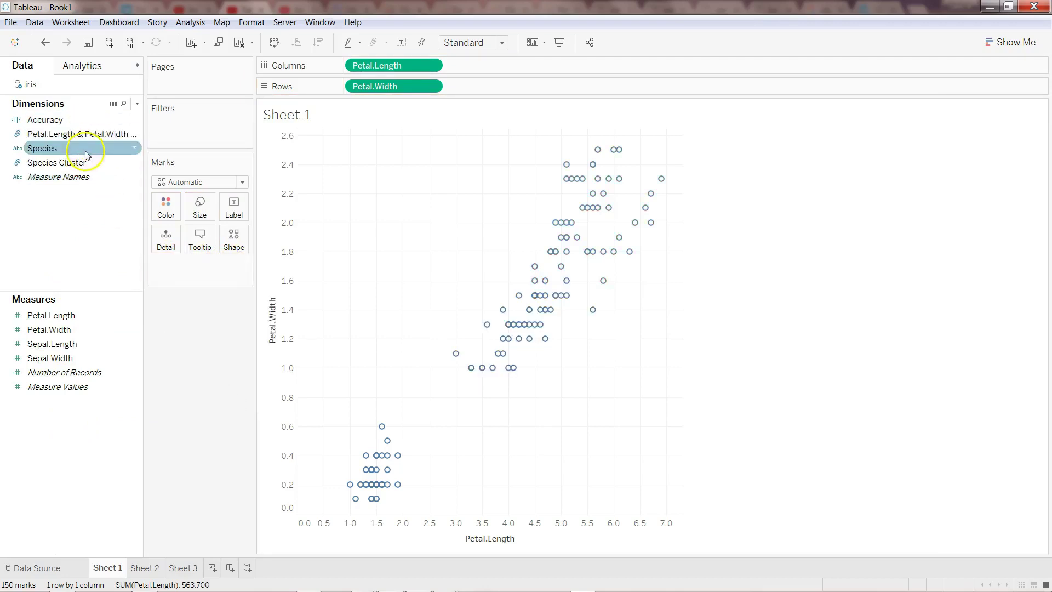
{"action": "left_click_drag", "start_coordinate": [66, 162], "coordinate": [172, 212]}
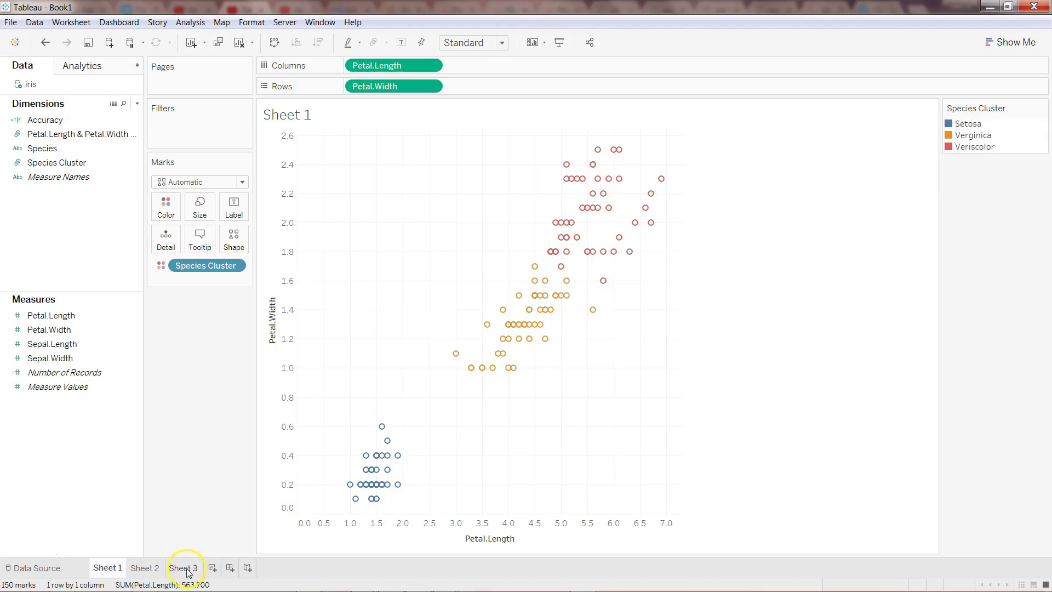
Check the species color legend on Sheet 3 and return to Sheet 1 to compare it
{"action": "mouse_move", "coordinate": [188, 573]}
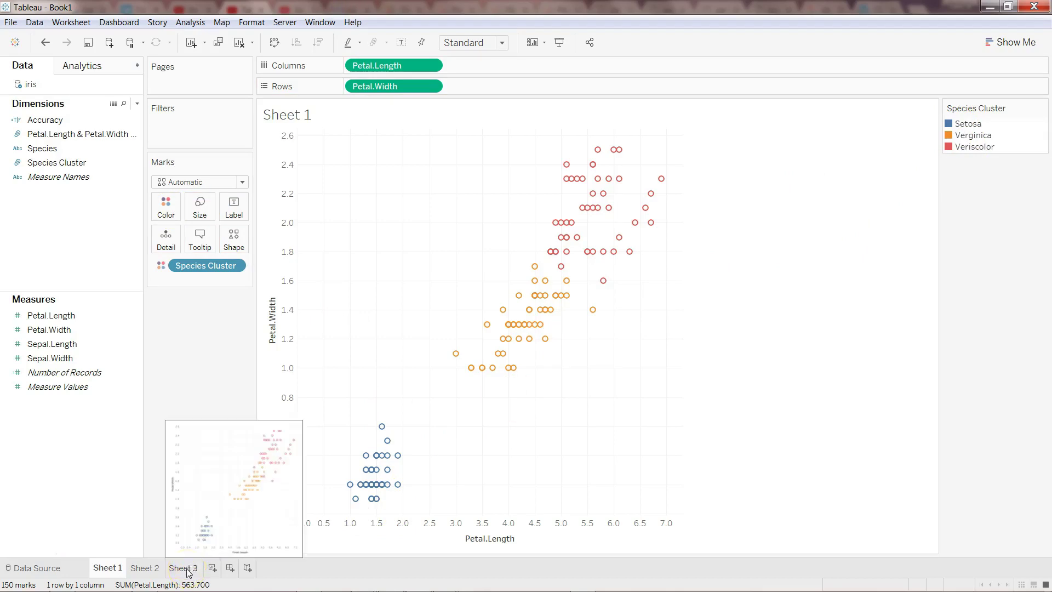
{"action": "left_click", "coordinate": [186, 568]}
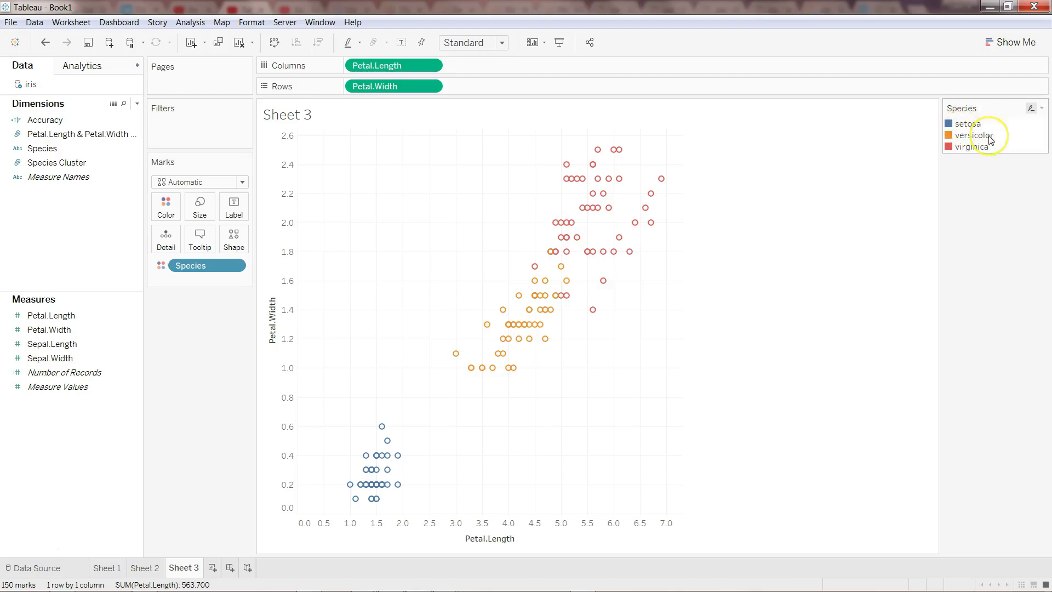
{"action": "left_click", "coordinate": [106, 568]}
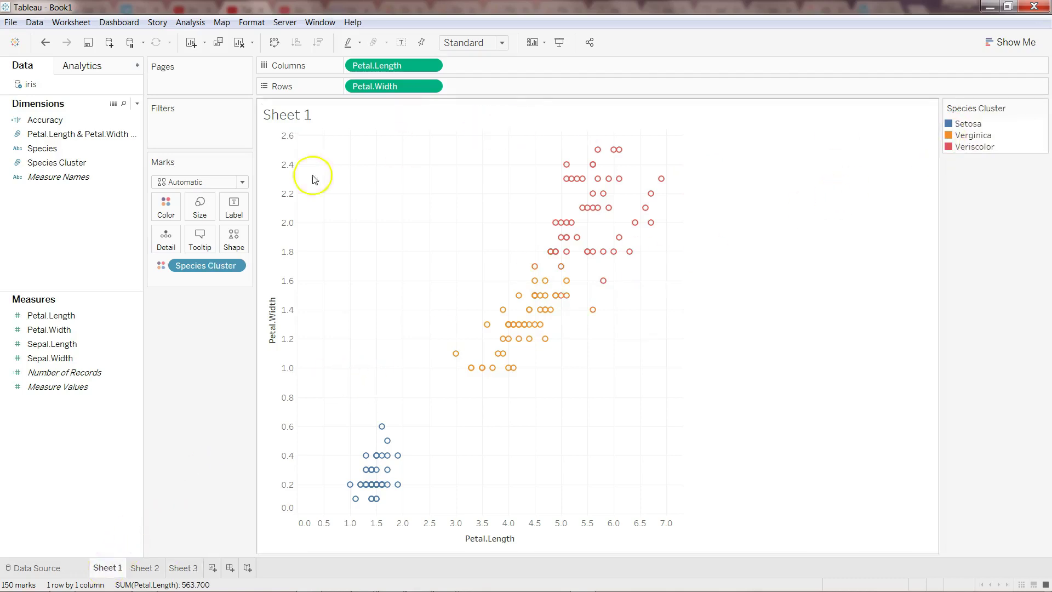
Open the Species Cluster group for editing and rename Setosa as setosa in lowercase
{"action": "left_click", "coordinate": [107, 162]}
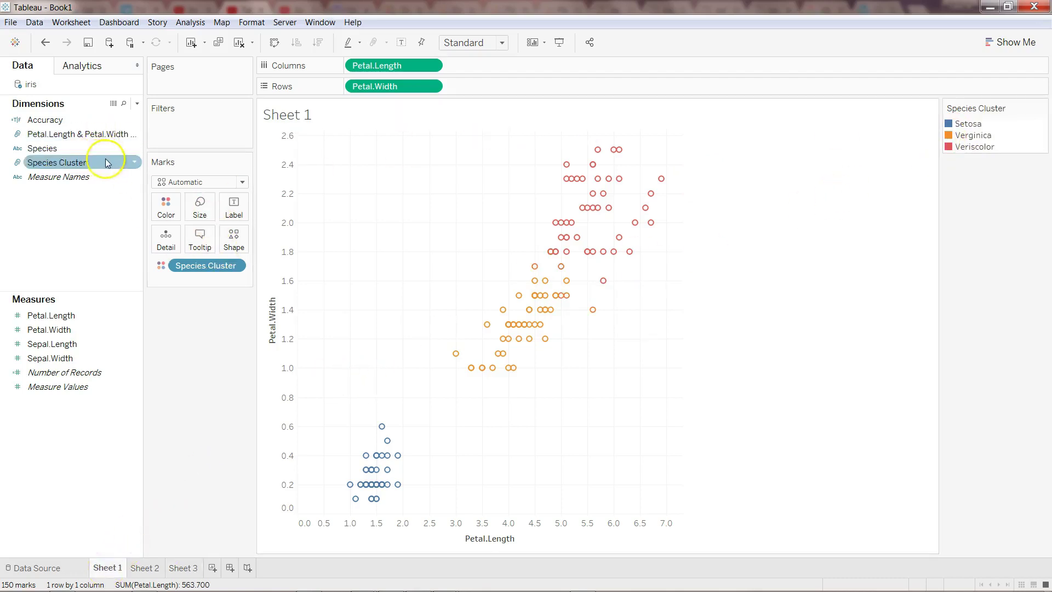
{"action": "right_click", "coordinate": [134, 160]}
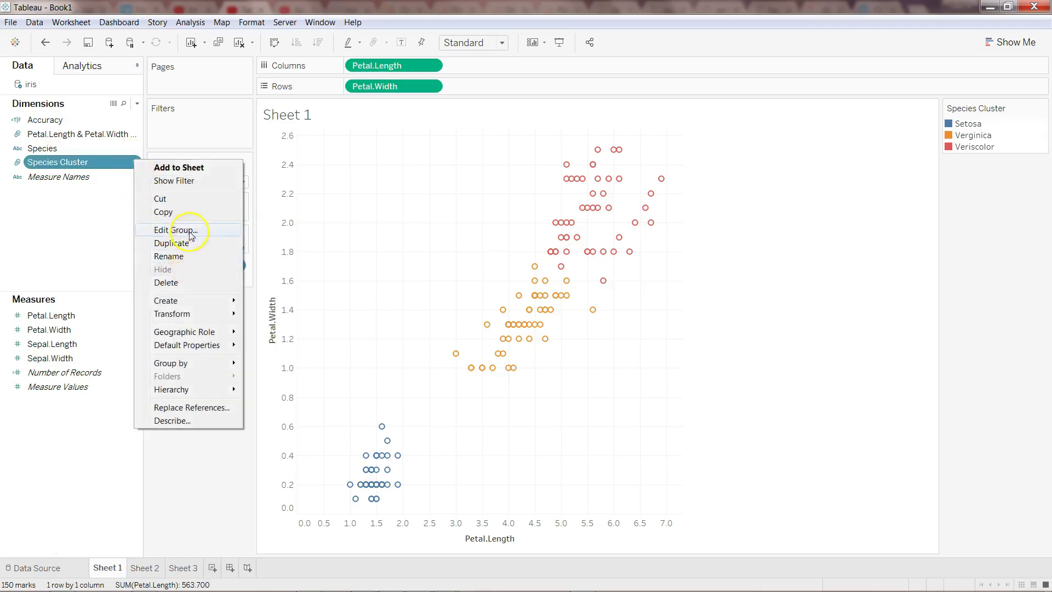
{"action": "left_click", "coordinate": [181, 229]}
{"action": "left_click", "coordinate": [452, 232]}
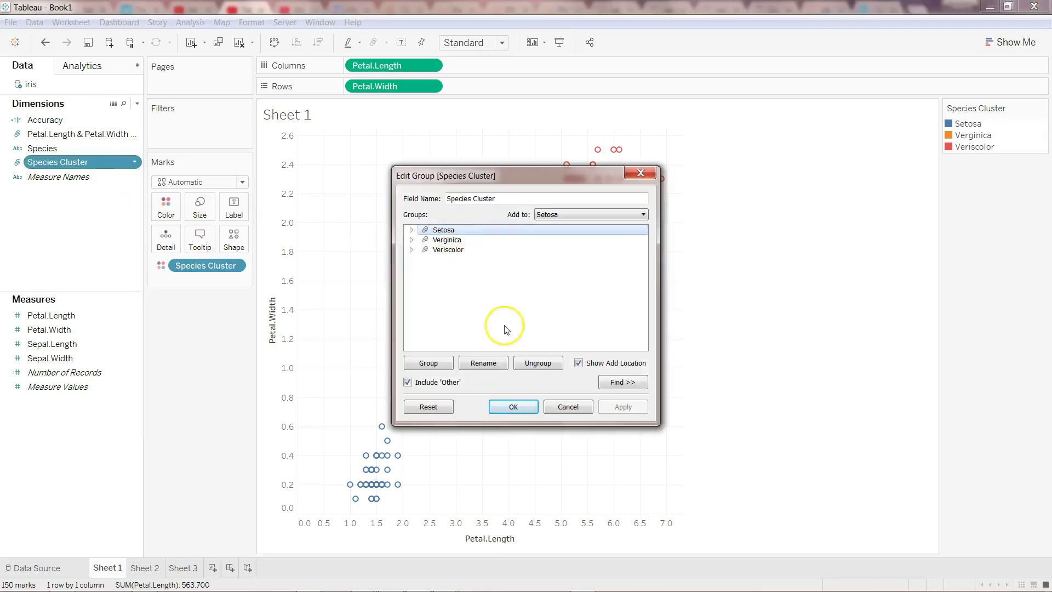
{"action": "left_click", "coordinate": [485, 363]}
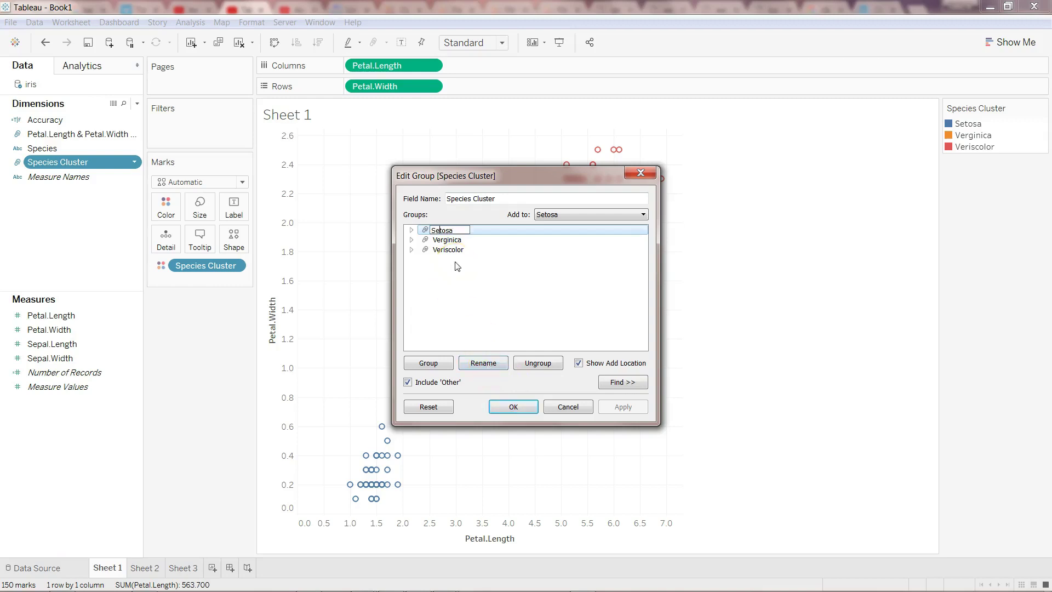
{"action": "key", "text": "Return"}
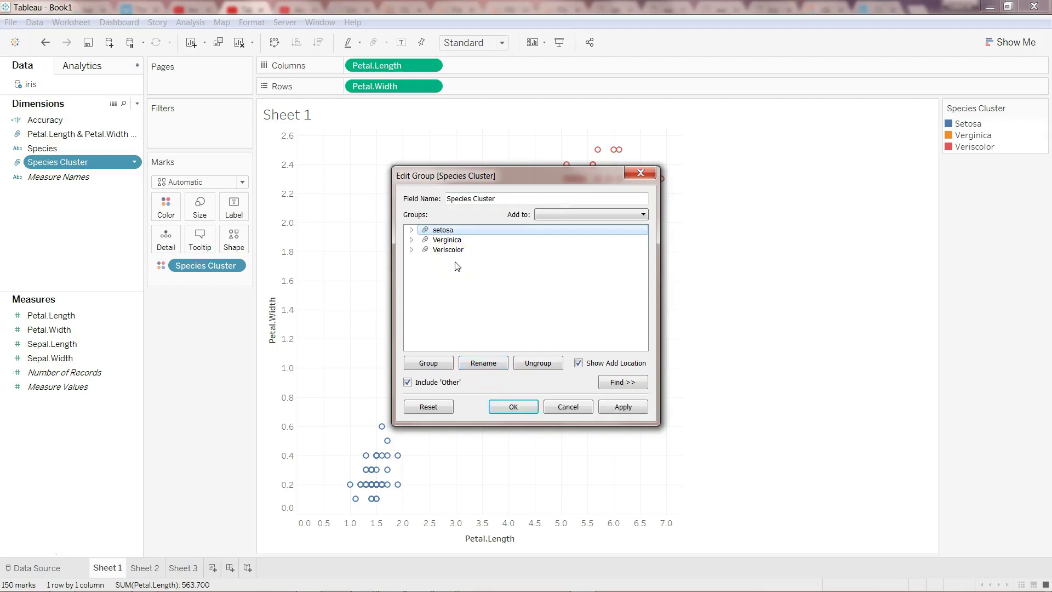
Rename Verginica as verginica and Veriscolor as veriscolor, and accept the group changes
{"action": "left_click", "coordinate": [454, 240]}
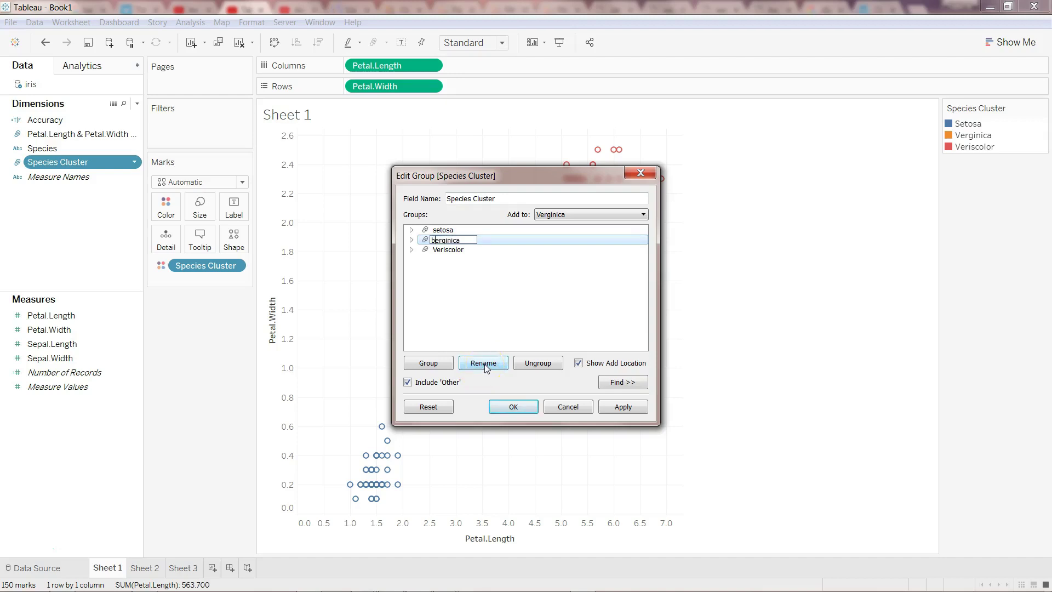
{"action": "left_click", "coordinate": [457, 249]}
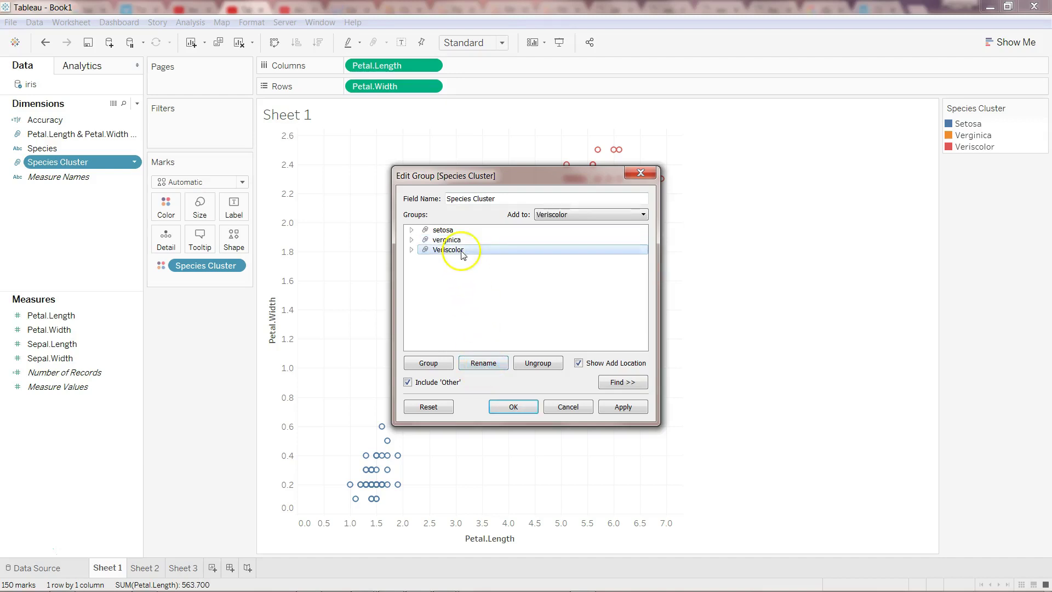
{"action": "left_click", "coordinate": [485, 364]}
{"action": "left_click", "coordinate": [428, 250]}
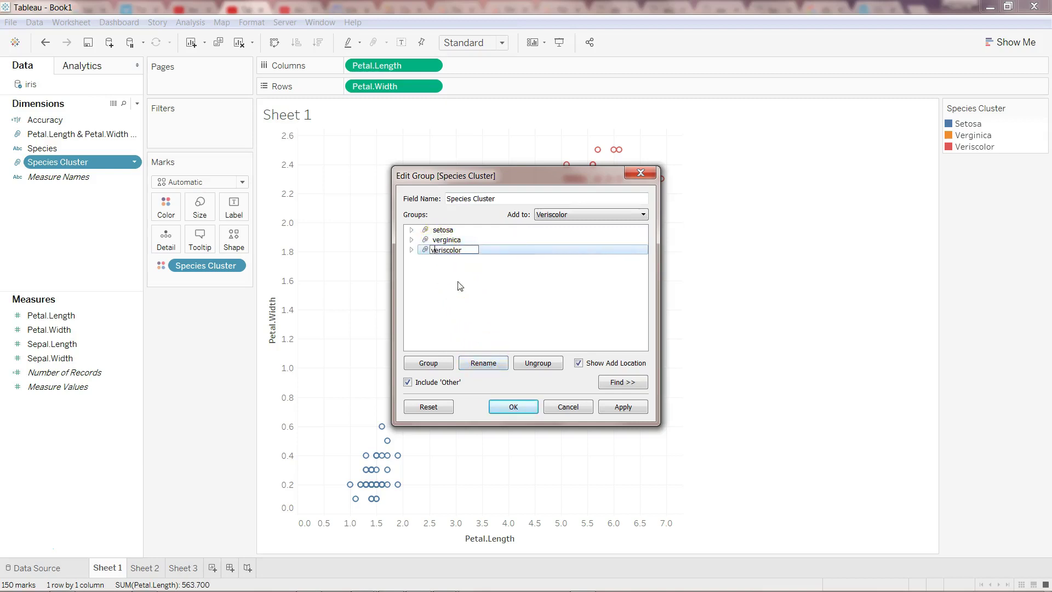
{"action": "left_click_drag", "start_coordinate": [460, 286], "coordinate": [492, 330]}
{"action": "left_click", "coordinate": [514, 408]}
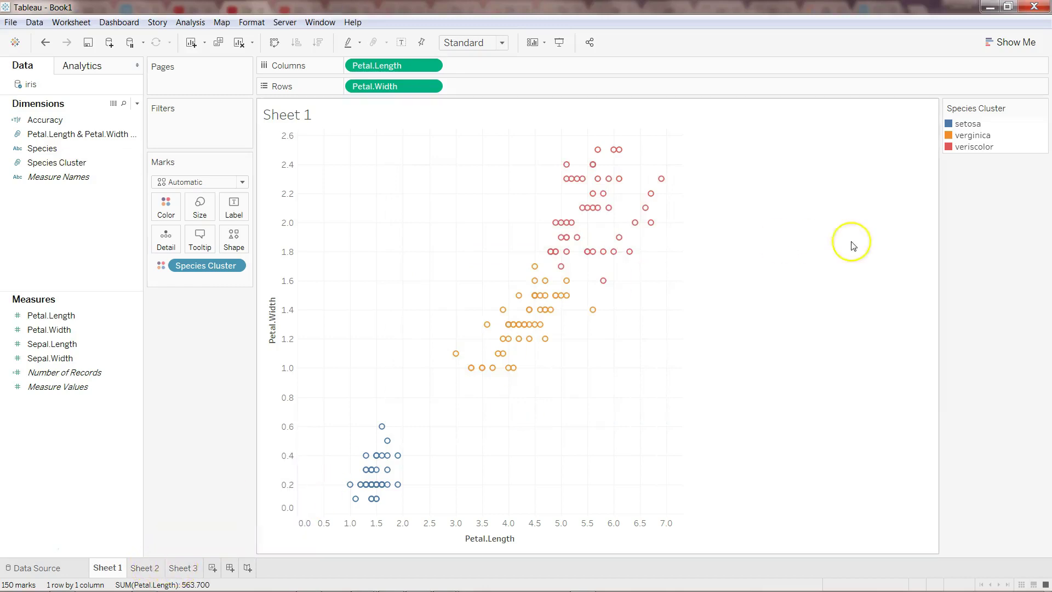
Compare the species color legend on Sheet 3 with the Species Cluster legend on Sheet 1
{"action": "left_click", "coordinate": [183, 568]}
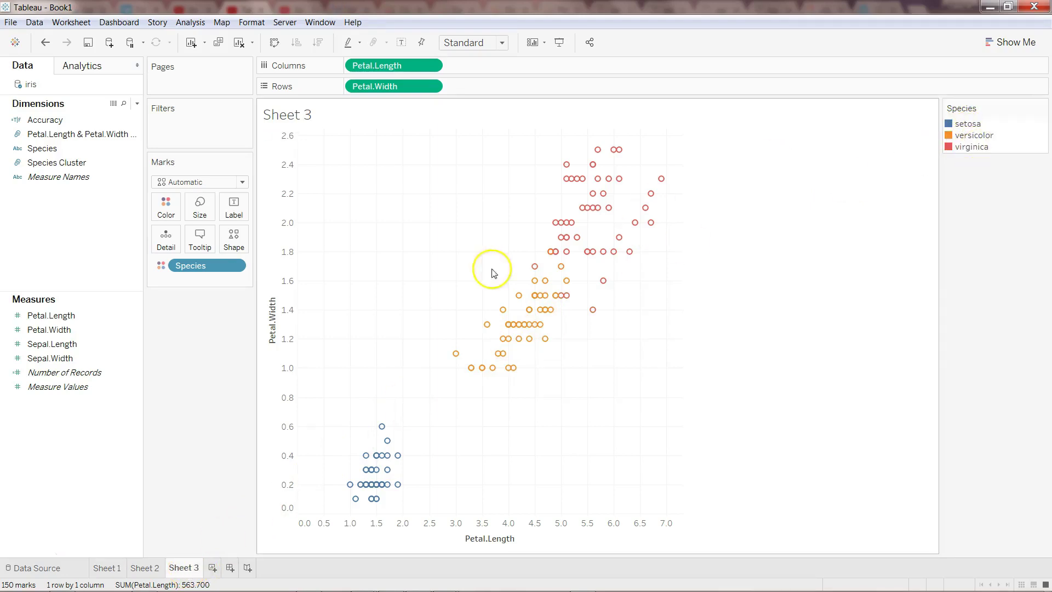
{"action": "left_click", "coordinate": [110, 570]}
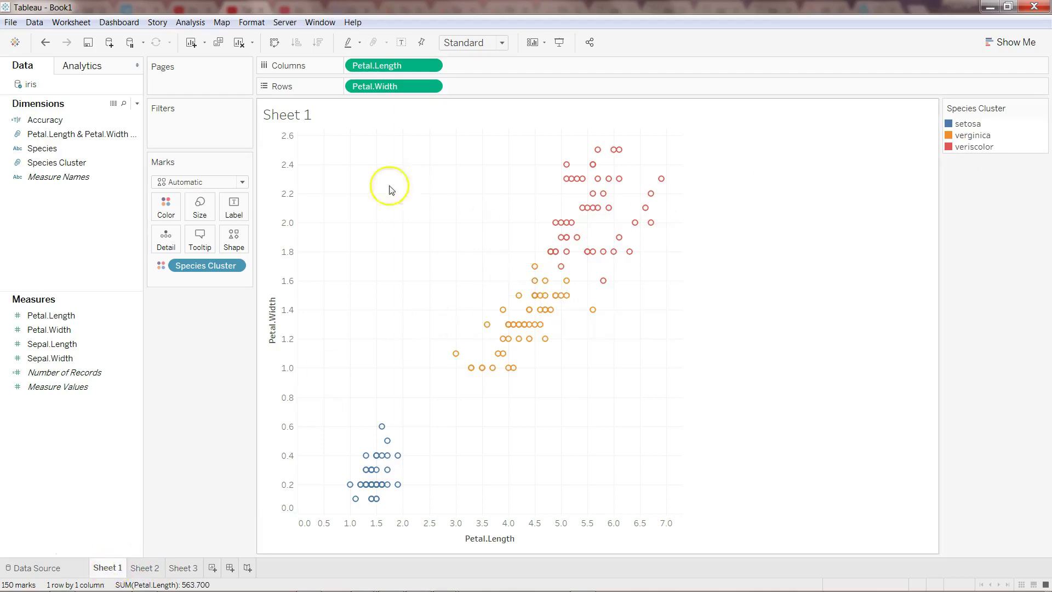
{"action": "left_click", "coordinate": [134, 122]}
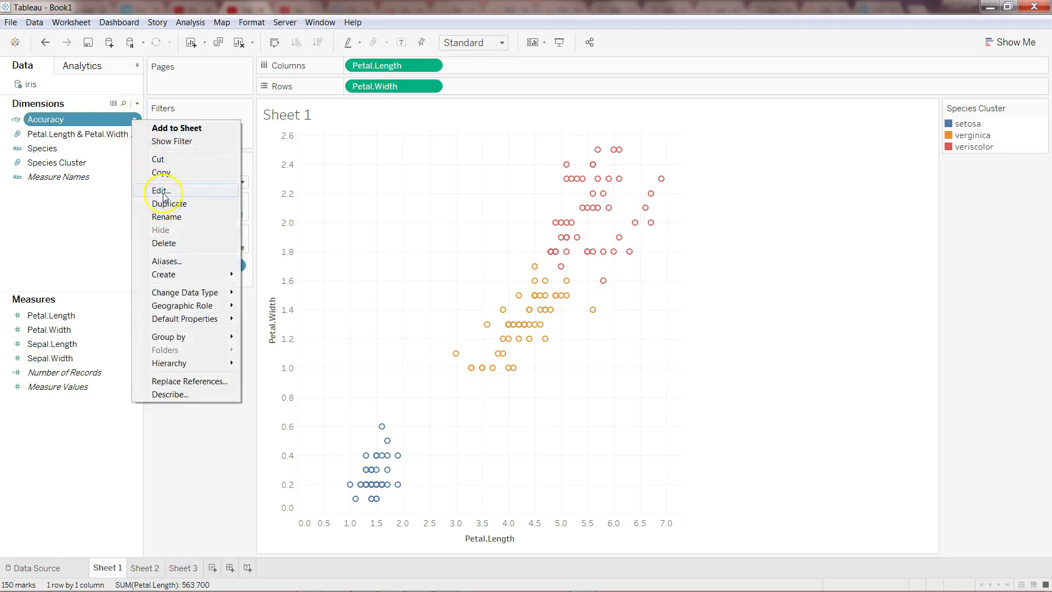
{"action": "left_click", "coordinate": [117, 162]}
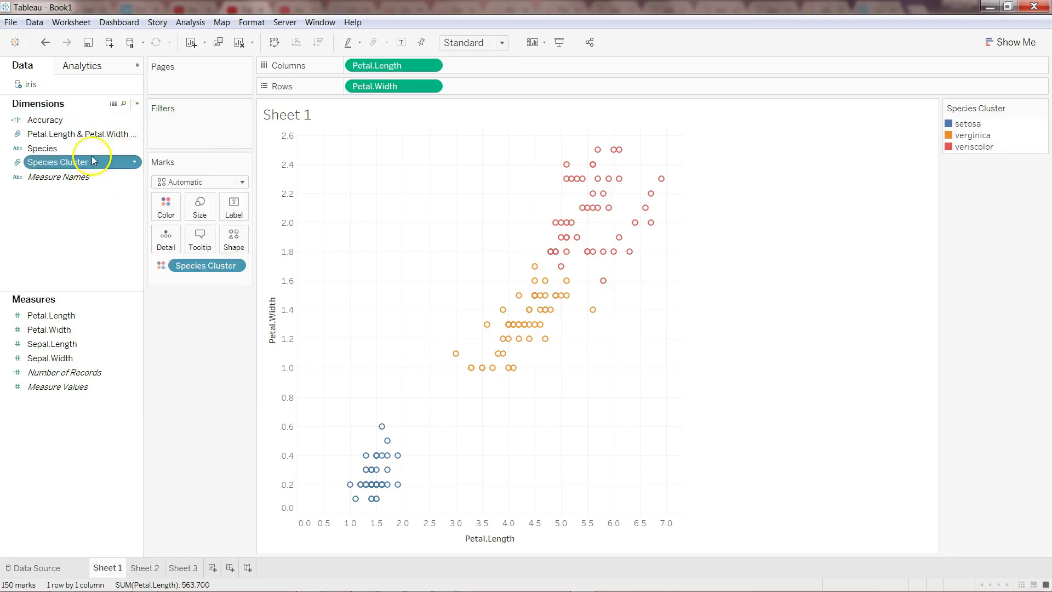
Open the Species Cluster group for editing and rename the verginica group as versicolor
{"action": "left_click", "coordinate": [135, 163]}
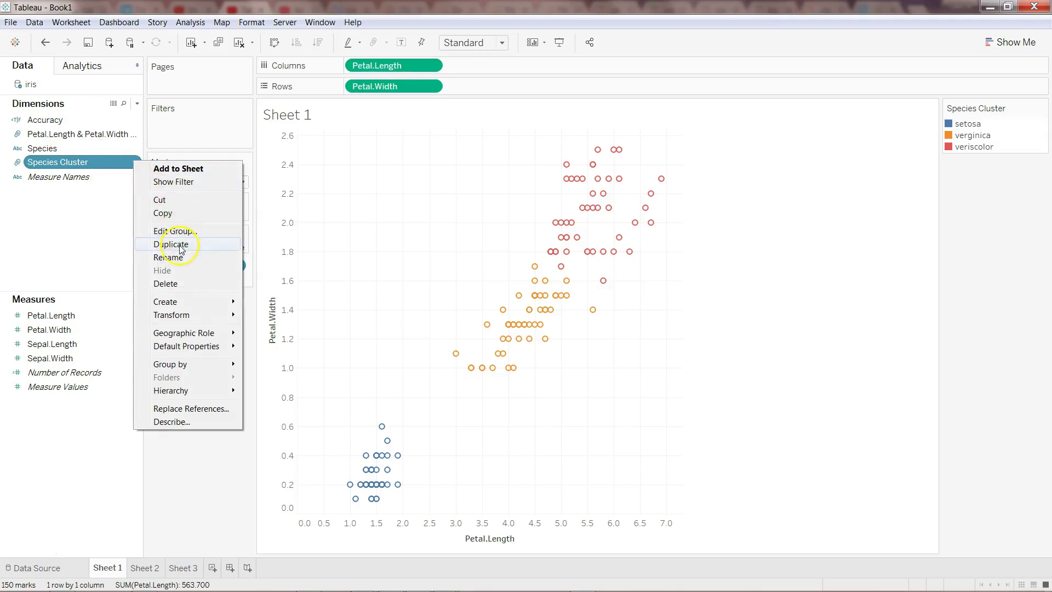
{"action": "left_click", "coordinate": [200, 234]}
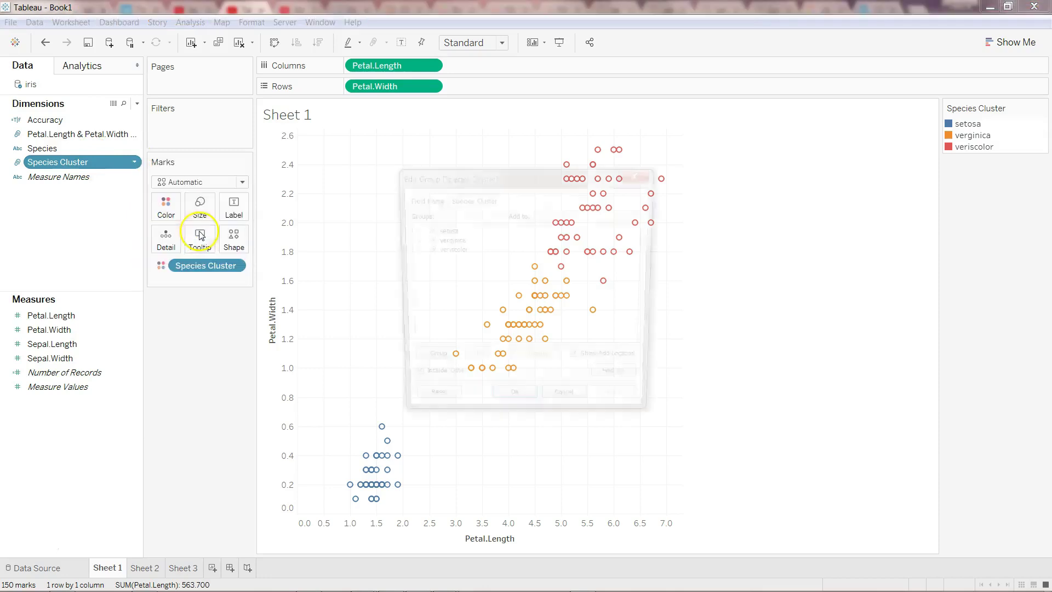
{"action": "left_click", "coordinate": [456, 240]}
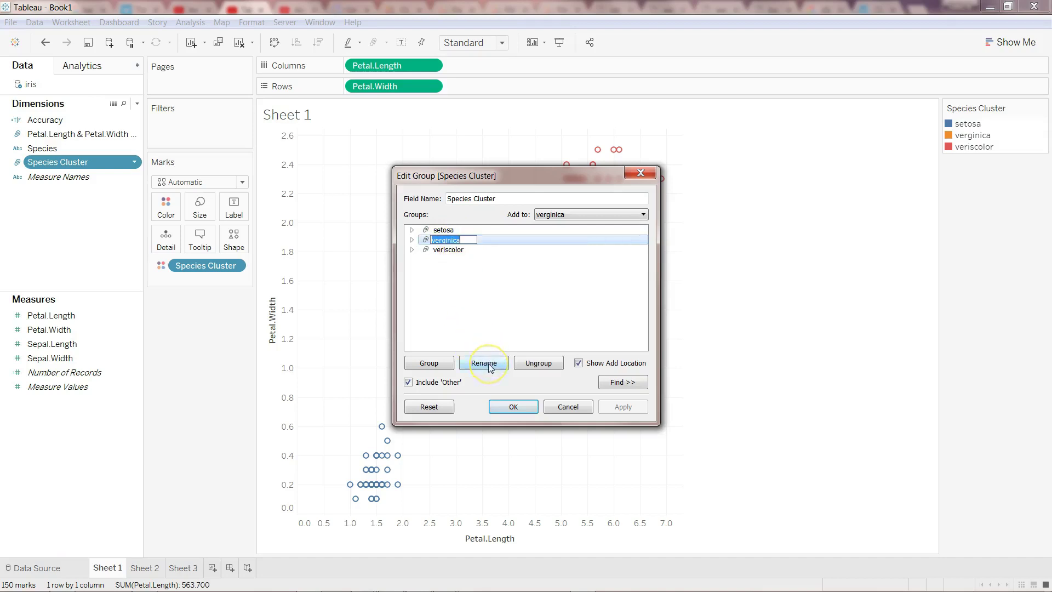
{"action": "type", "text": "versicolor"}
{"action": "key", "text": "Return"}
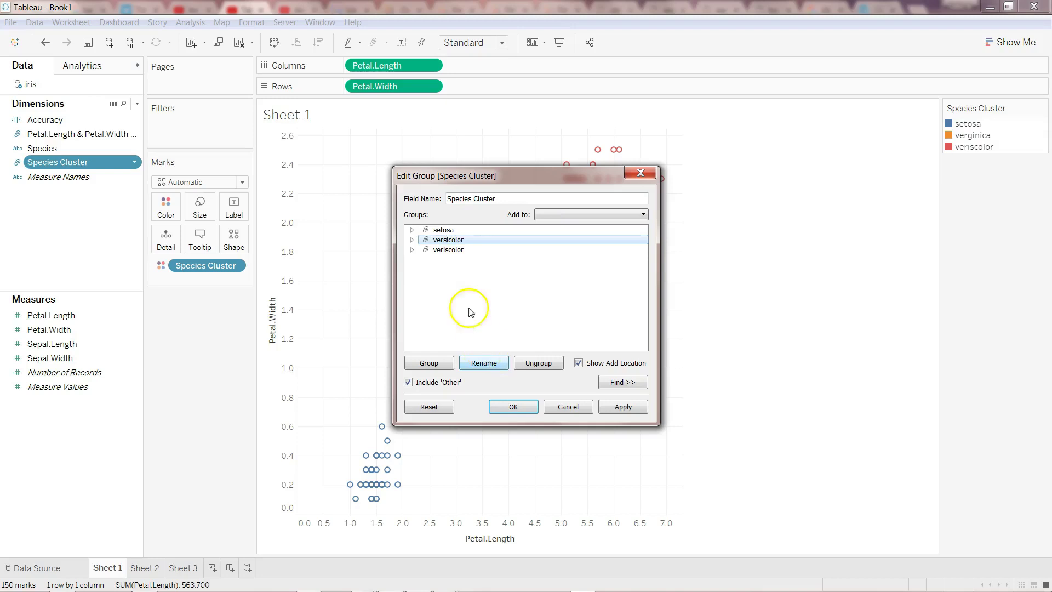
Rename the veriscolor group as verginica and accept the group changes
{"action": "left_click", "coordinate": [447, 250]}
{"action": "left_click", "coordinate": [484, 363]}
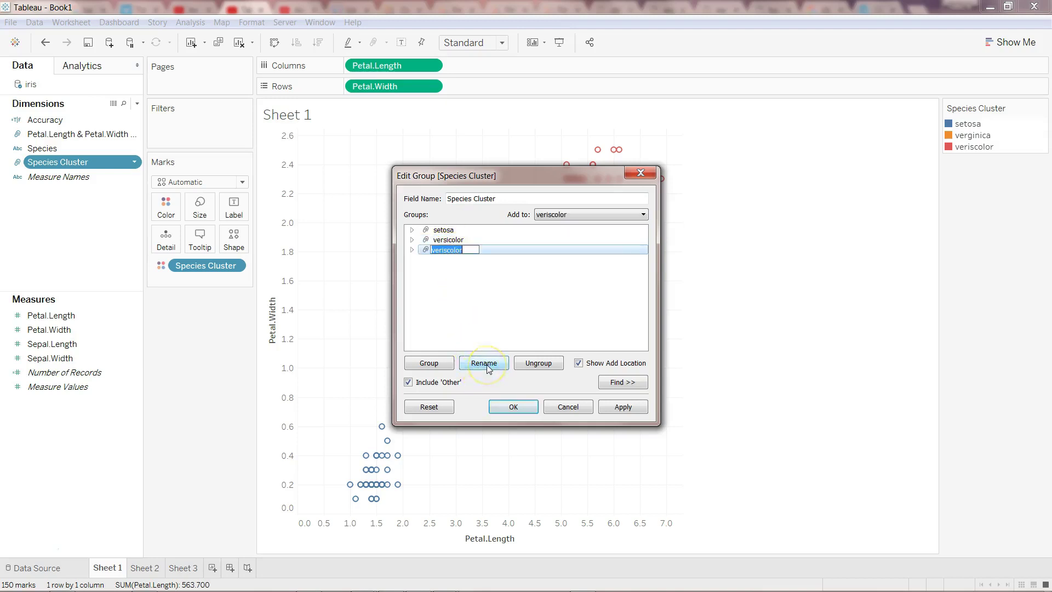
{"action": "type", "text": "verginica"}
{"action": "key", "text": "Return"}
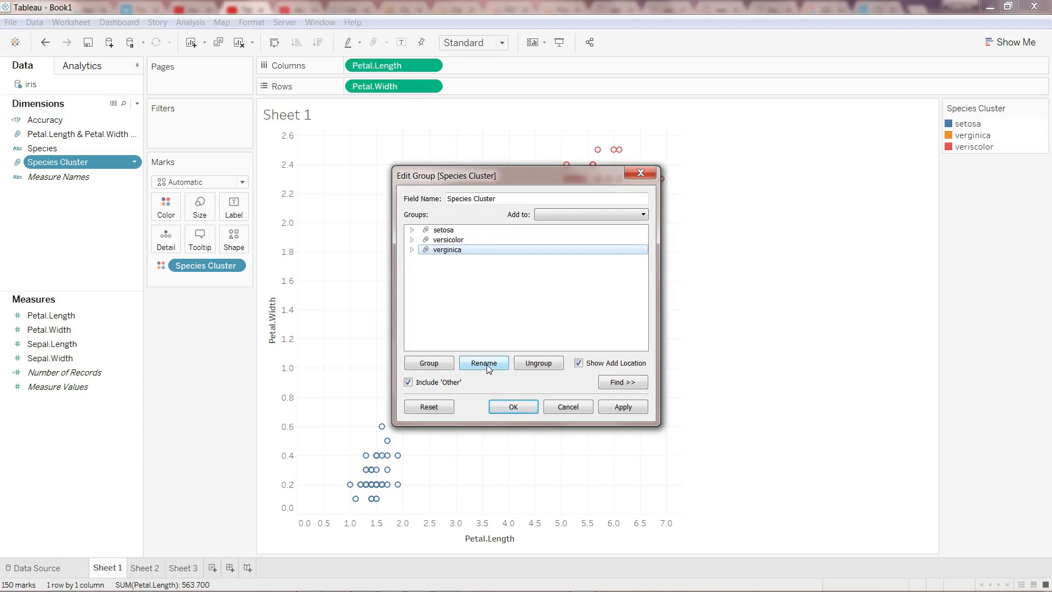
{"action": "left_click", "coordinate": [513, 408]}
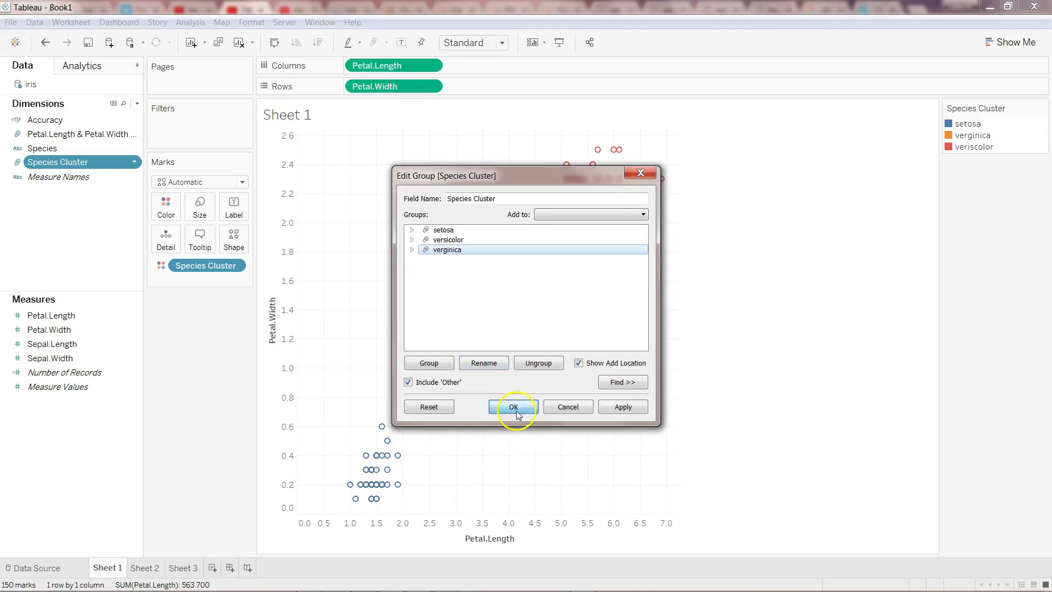
On Sheet 2, remove Accuracy from the columns and review the formula of the Accuracy calculation
{"action": "left_click", "coordinate": [144, 568]}
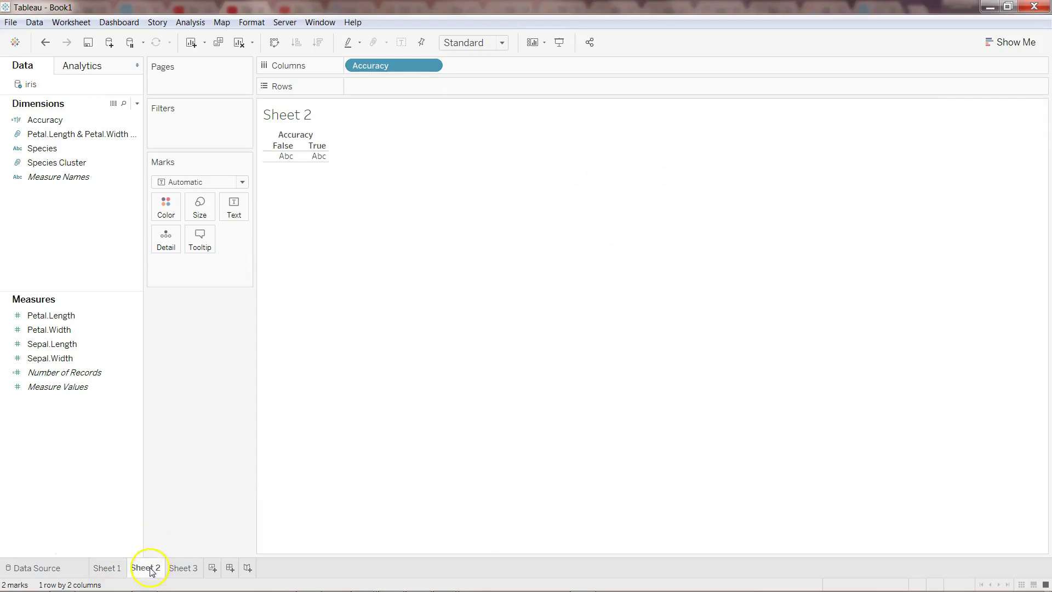
{"action": "left_click_drag", "start_coordinate": [394, 68], "coordinate": [90, 246]}
{"action": "left_click", "coordinate": [117, 122]}
{"action": "left_click", "coordinate": [134, 119]}
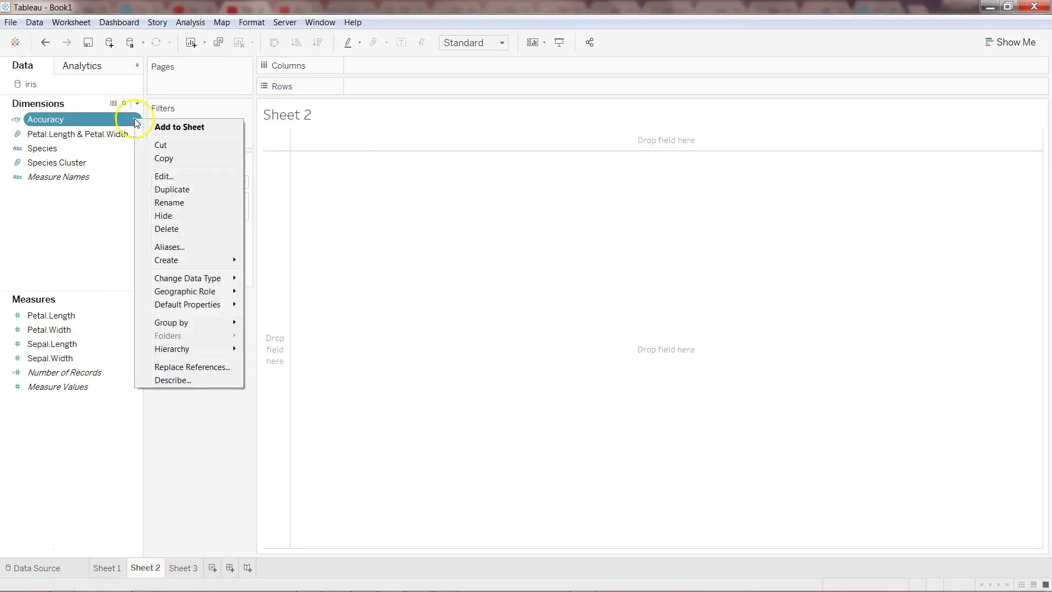
{"action": "left_click", "coordinate": [176, 185]}
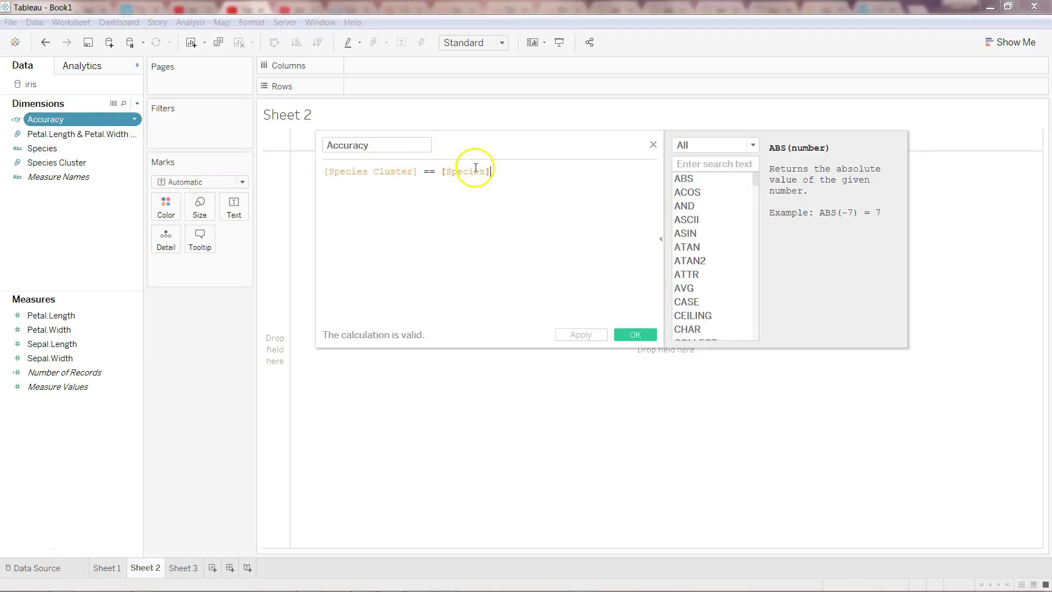
{"action": "left_click", "coordinate": [635, 335]}
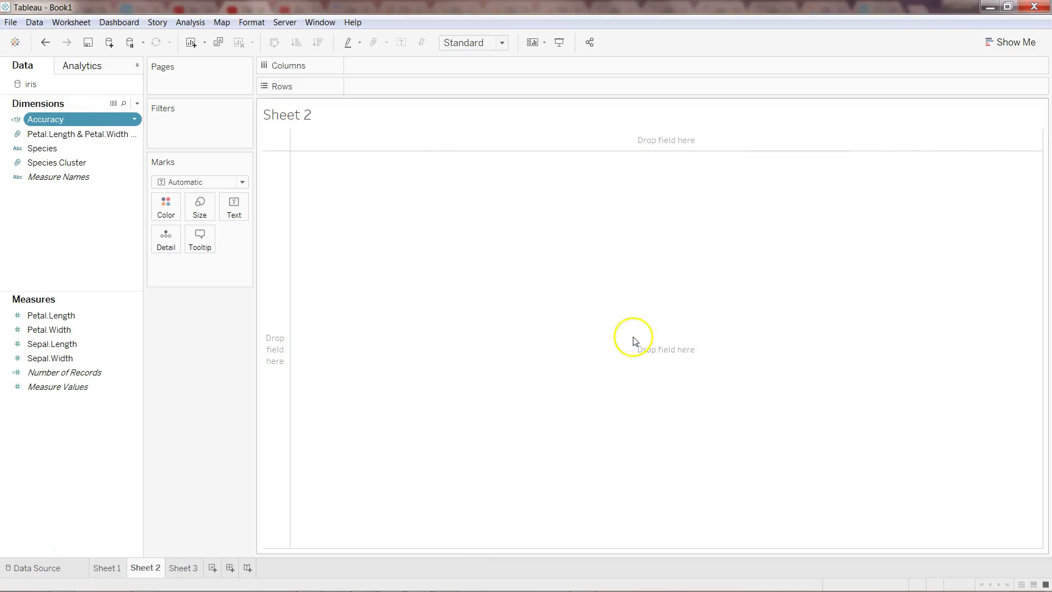
Place Accuracy on the rows and show Number of Records as the value for each accuracy result
{"action": "left_click_drag", "start_coordinate": [111, 120], "coordinate": [394, 89]}
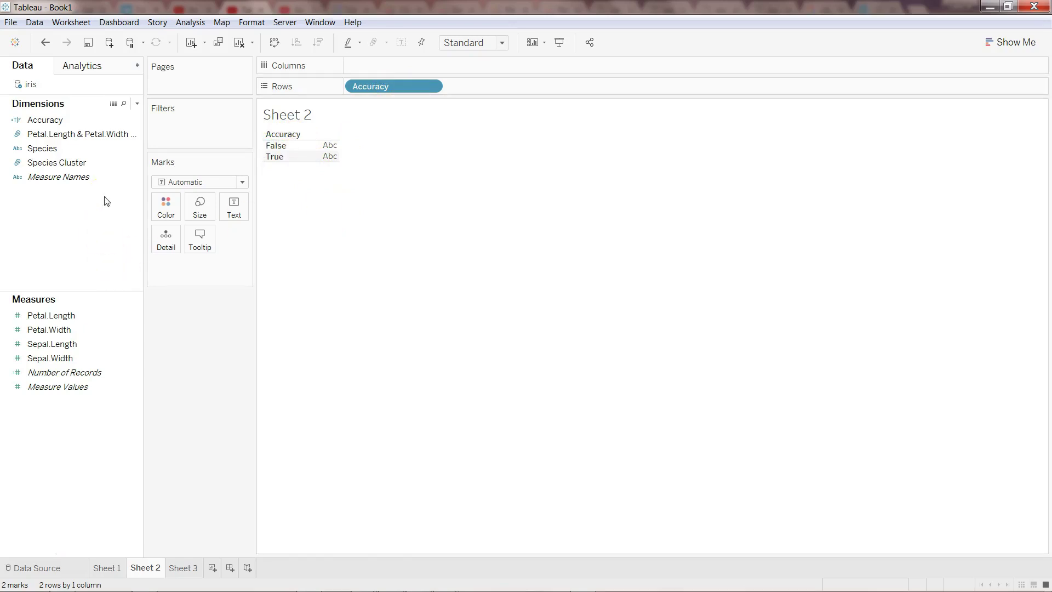
{"action": "mouse_move", "coordinate": [338, 160]}
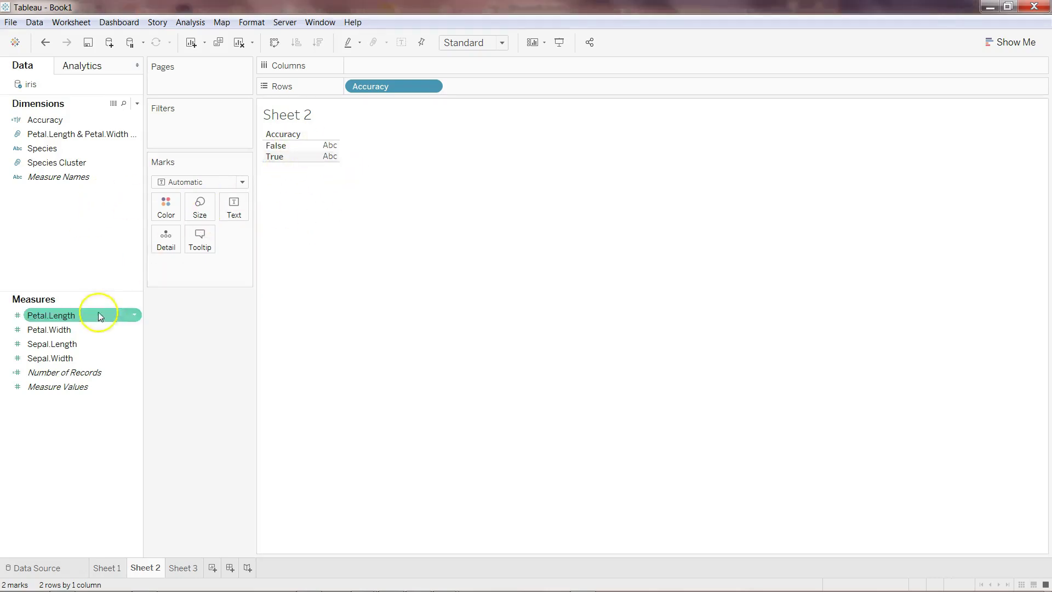
{"action": "left_click_drag", "start_coordinate": [96, 375], "coordinate": [329, 150]}
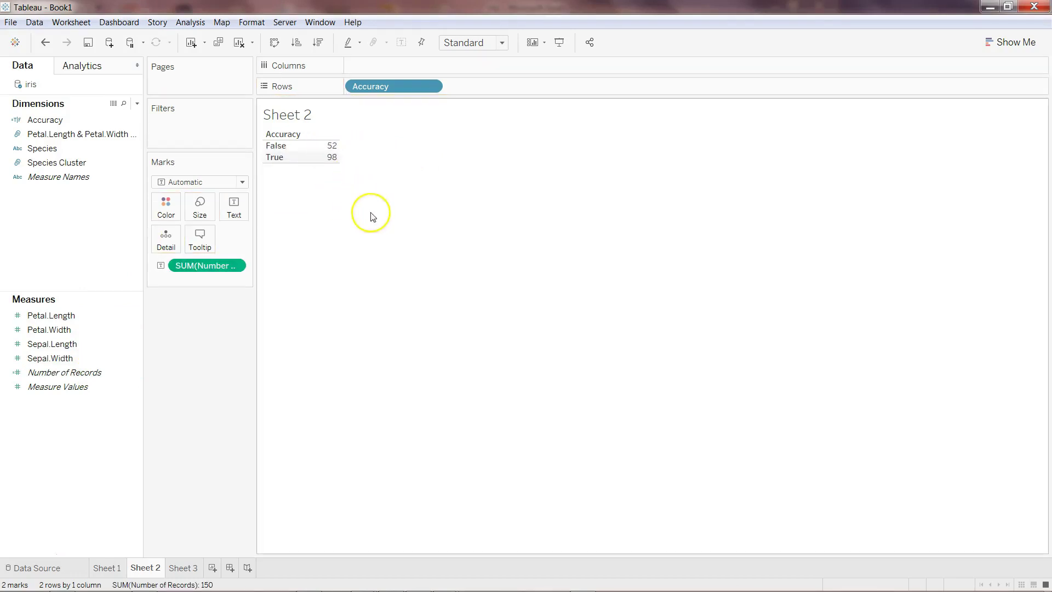
{"action": "mouse_move", "coordinate": [330, 154]}
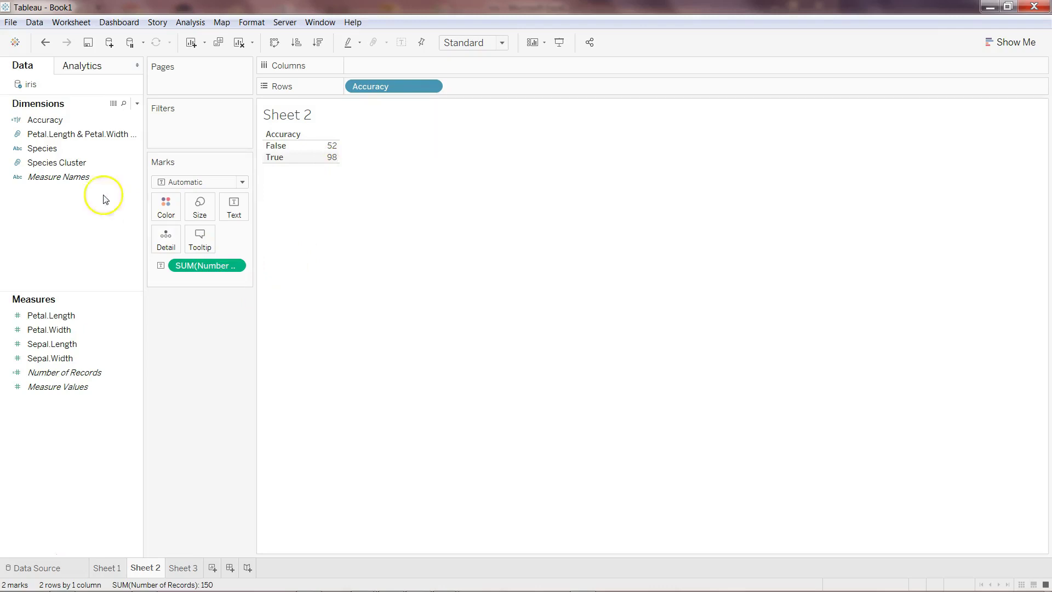
Return to Sheet 1, switch to the iris workbook in Excel and list the distinct Species values to check their spelling
{"action": "right_click", "coordinate": [113, 569]}
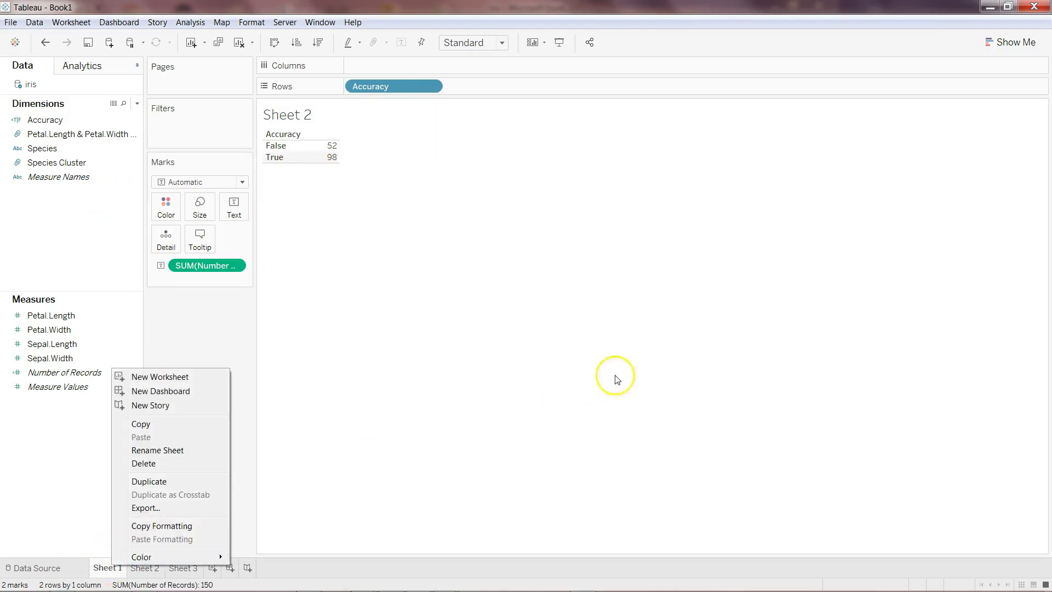
{"action": "left_click", "coordinate": [107, 567]}
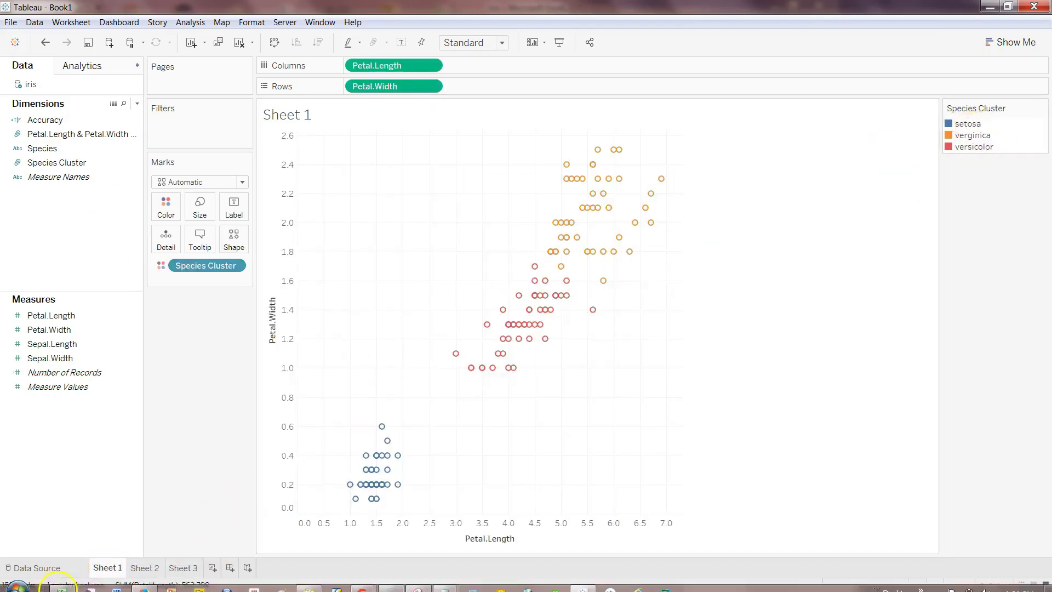
{"action": "left_click", "coordinate": [61, 582]}
{"action": "left_click_drag", "start_coordinate": [447, 11], "coordinate": [307, 65]}
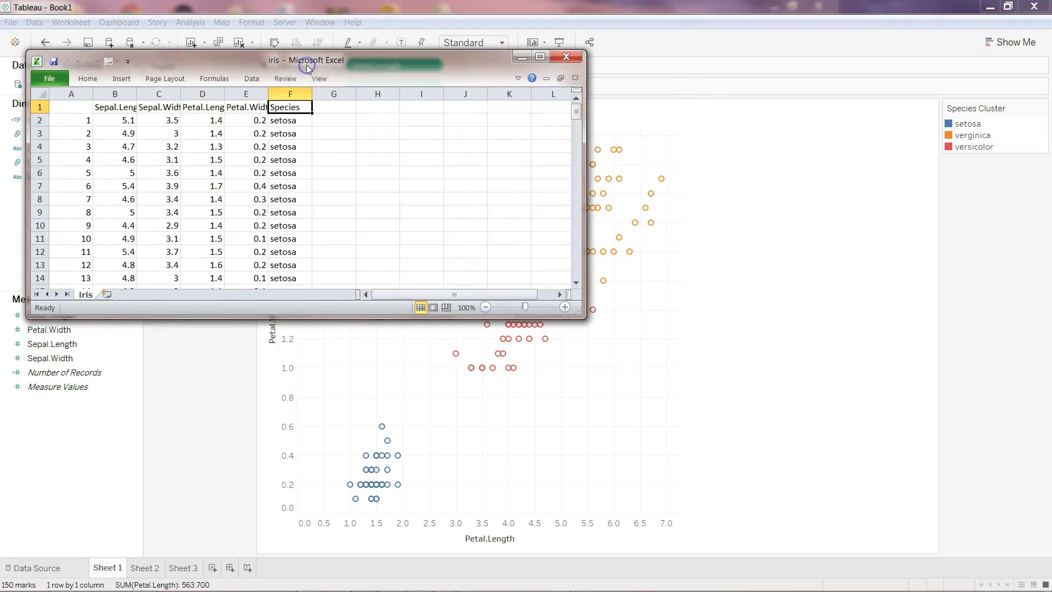
{"action": "key", "text": "alt+Down"}
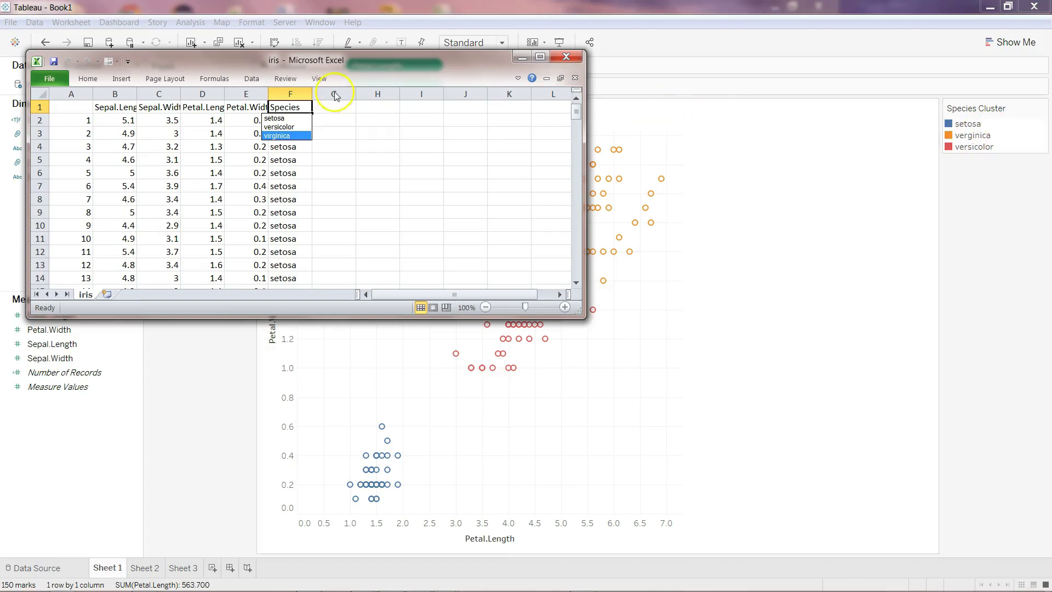
Copy the species name virginica from the end of the Species column and switch back to Tableau
{"action": "left_click", "coordinate": [340, 128]}
{"action": "key", "text": "ctrl+Down"}
{"action": "key", "text": "Up"}
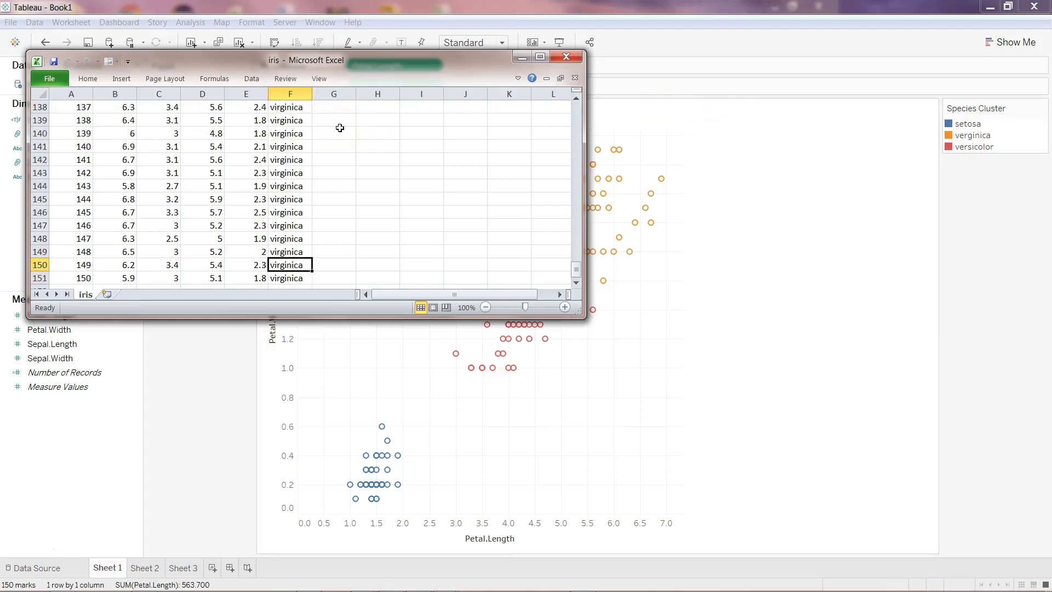
{"action": "key", "text": "ctrl+c"}
{"action": "key", "text": "alt+Tab"}
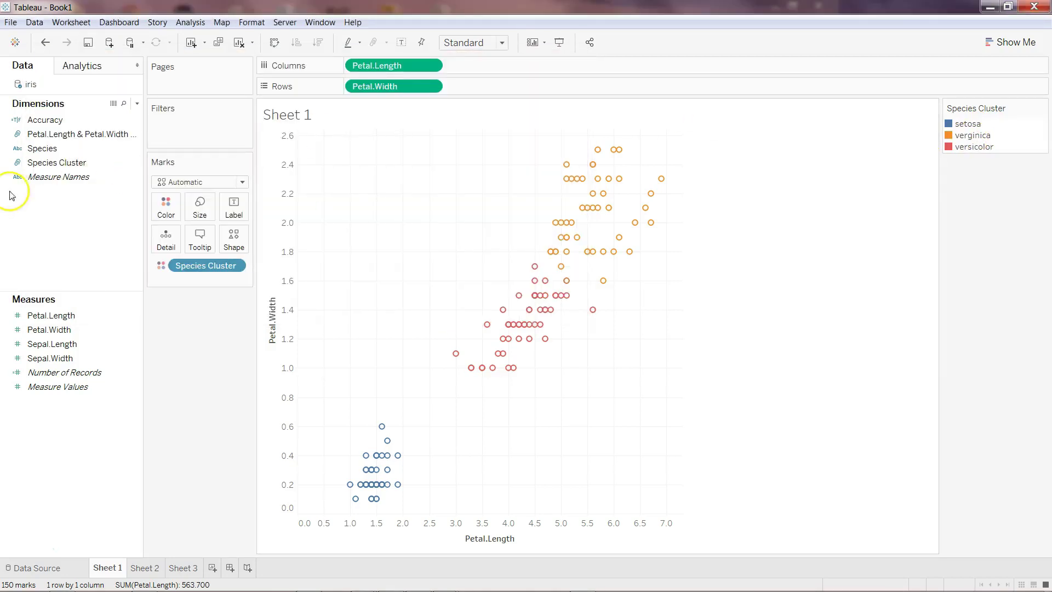
Open the Species Cluster group for editing
{"action": "left_click", "coordinate": [99, 167]}
{"action": "right_click", "coordinate": [130, 161]}
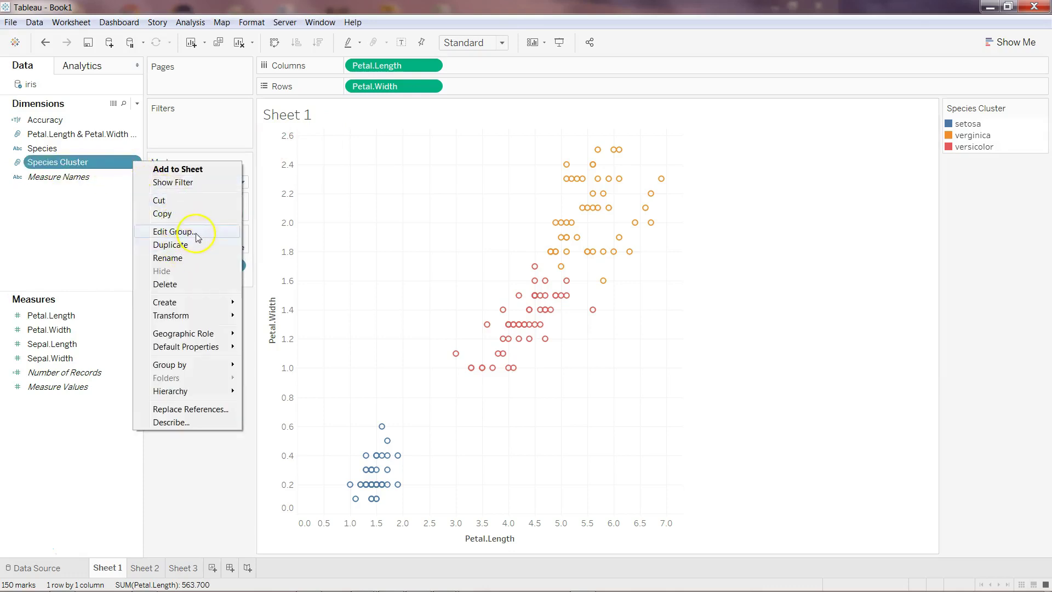
{"action": "left_click", "coordinate": [174, 231]}
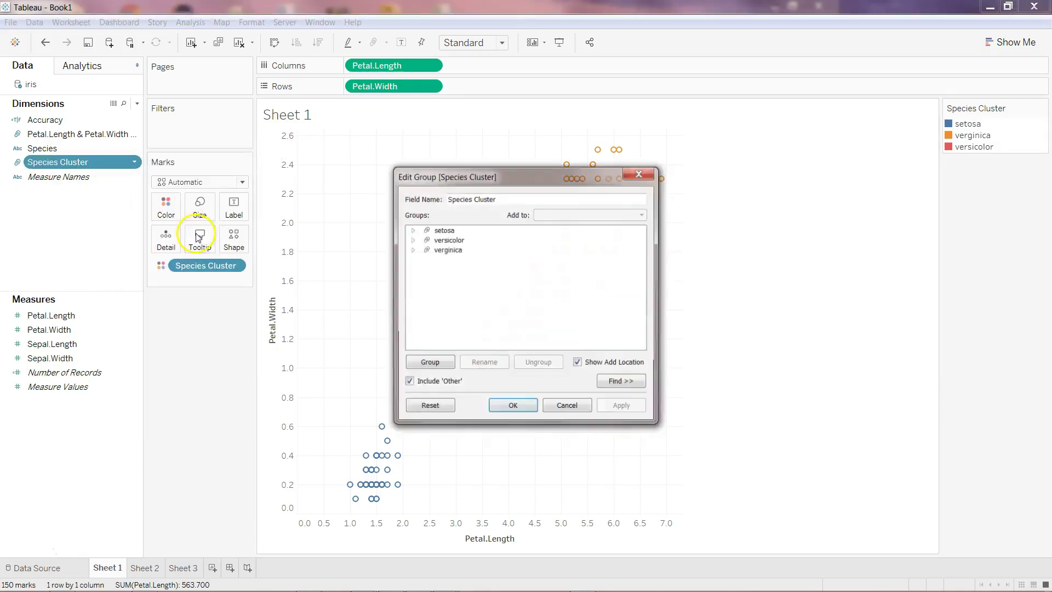
{"action": "left_click", "coordinate": [448, 239]}
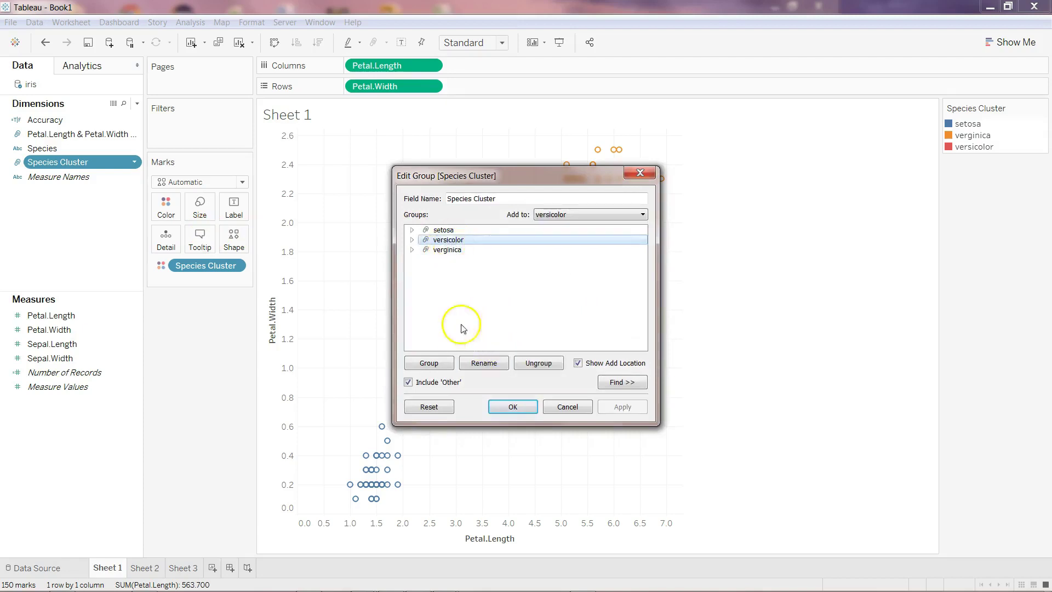
{"action": "left_click", "coordinate": [457, 251], "text": "ctrl"}
{"action": "left_click", "coordinate": [481, 366]}
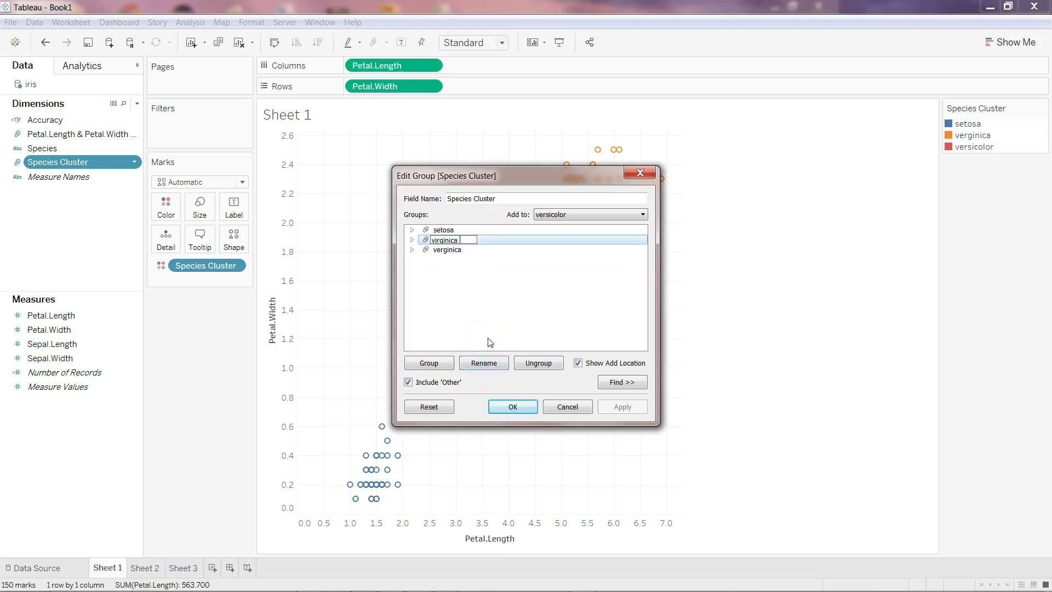
Rename the verginica group as virginica
{"action": "left_click", "coordinate": [457, 250]}
{"action": "left_click", "coordinate": [484, 364]}
{"action": "key", "text": "Return"}
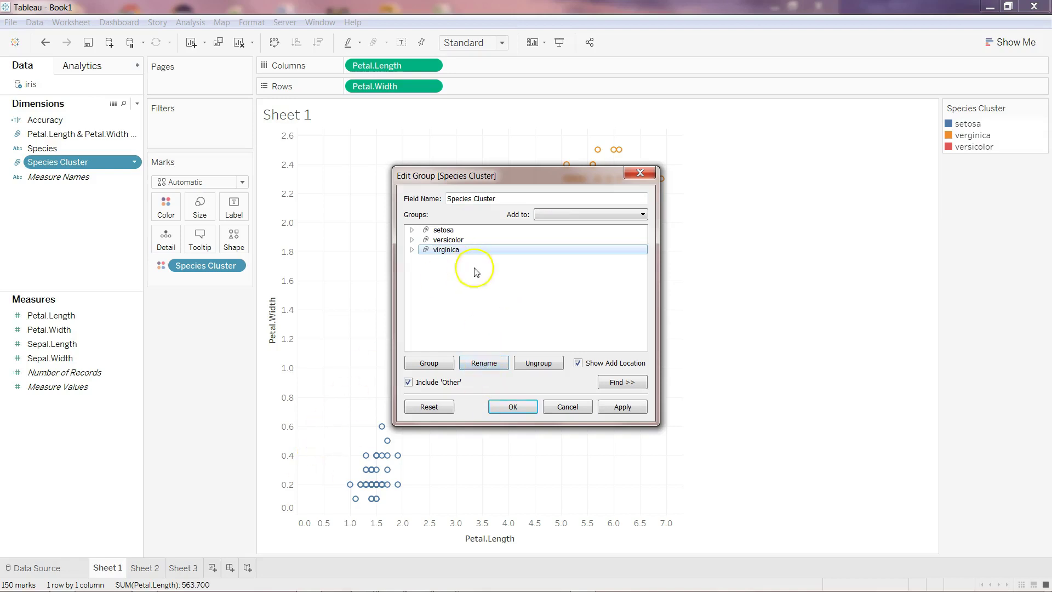
Recheck the spelling of the virginica group name and select the versicolor group
{"action": "left_click", "coordinate": [487, 363]}
{"action": "left_click", "coordinate": [471, 254]}
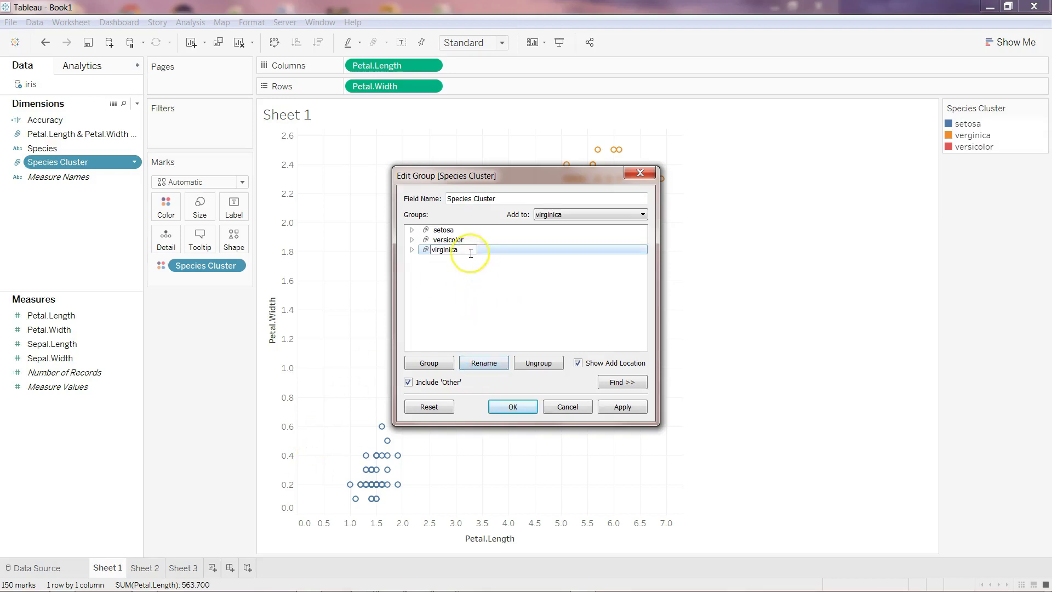
{"action": "left_click", "coordinate": [493, 290]}
{"action": "left_click", "coordinate": [449, 240]}
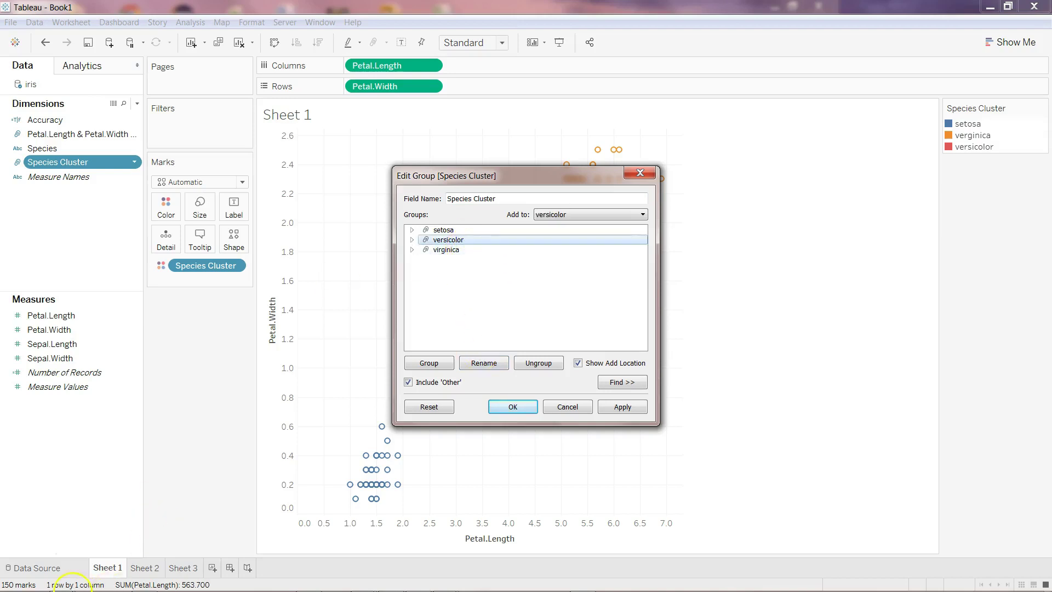
Check the spelling of versicolor in the Species column of the Excel iris workbook, return to Tableau and accept the group changes
{"action": "left_click", "coordinate": [62, 587]}
{"action": "key", "text": "Up"}
{"action": "key", "text": "Up"}
{"action": "key", "text": "Up"}
{"action": "key", "text": "Up"}
{"action": "key", "text": "Up"}
{"action": "key", "text": "Up"}
{"action": "key", "text": "Up"}
{"action": "key", "text": "Up"}
{"action": "key", "text": "Up"}
{"action": "key", "text": "Up"}
{"action": "key", "text": "Up"}
{"action": "key", "text": "Up"}
{"action": "key", "text": "Up"}
{"action": "key", "text": "Up"}
{"action": "key", "text": "Up"}
{"action": "key", "text": "Up"}
{"action": "key", "text": "Up"}
{"action": "key", "text": "Up"}
{"action": "key", "text": "Up"}
{"action": "key", "text": "Up"}
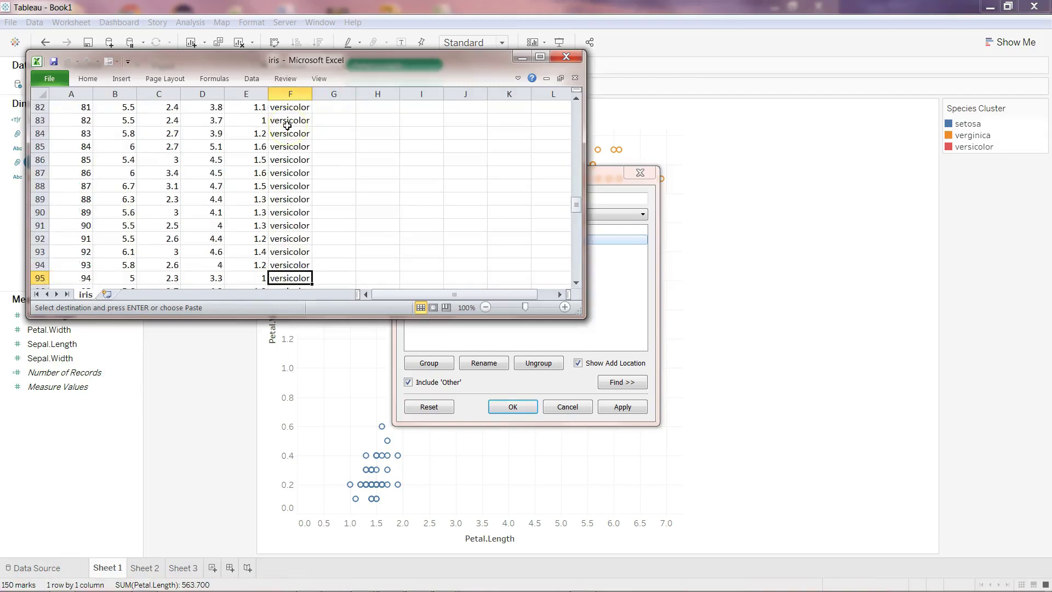
{"action": "left_click", "coordinate": [975, 149]}
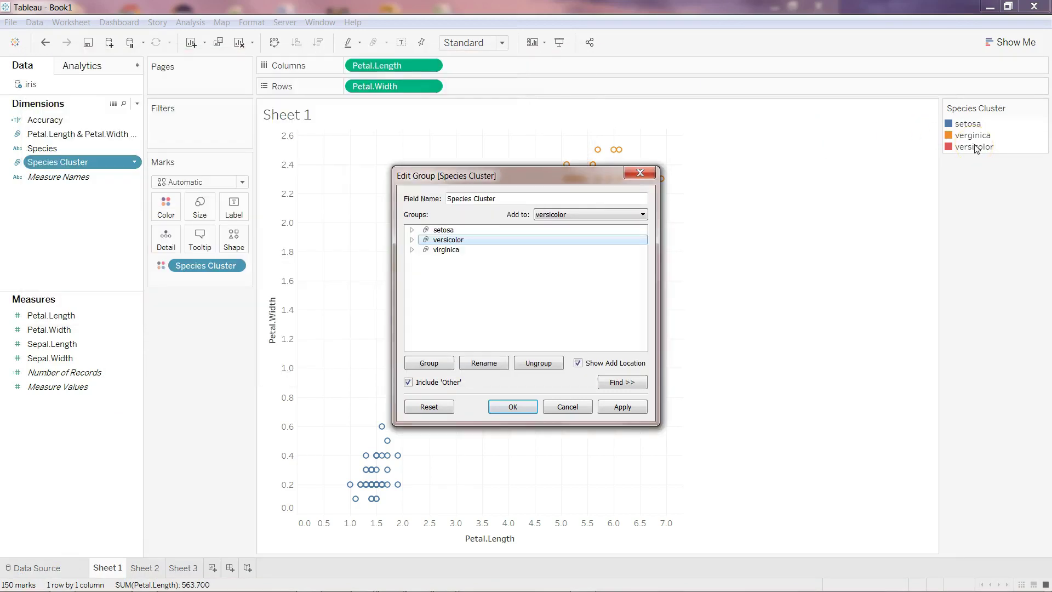
{"action": "left_click", "coordinate": [514, 407]}
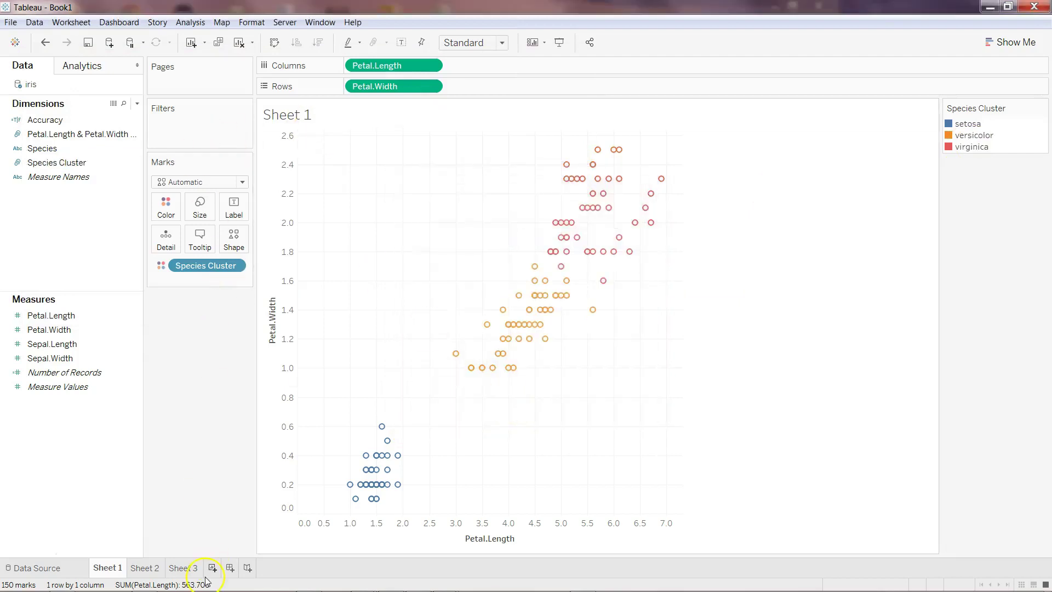
Check the False and True record counts of the Accuracy field on Sheet 2
{"action": "left_click", "coordinate": [148, 568]}
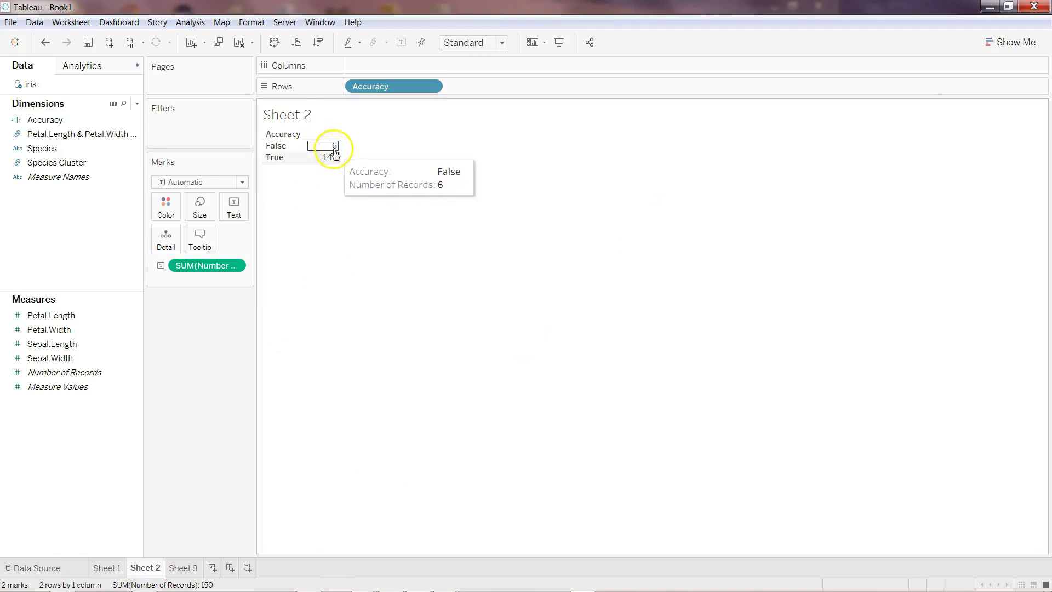
{"action": "mouse_move", "coordinate": [331, 151]}
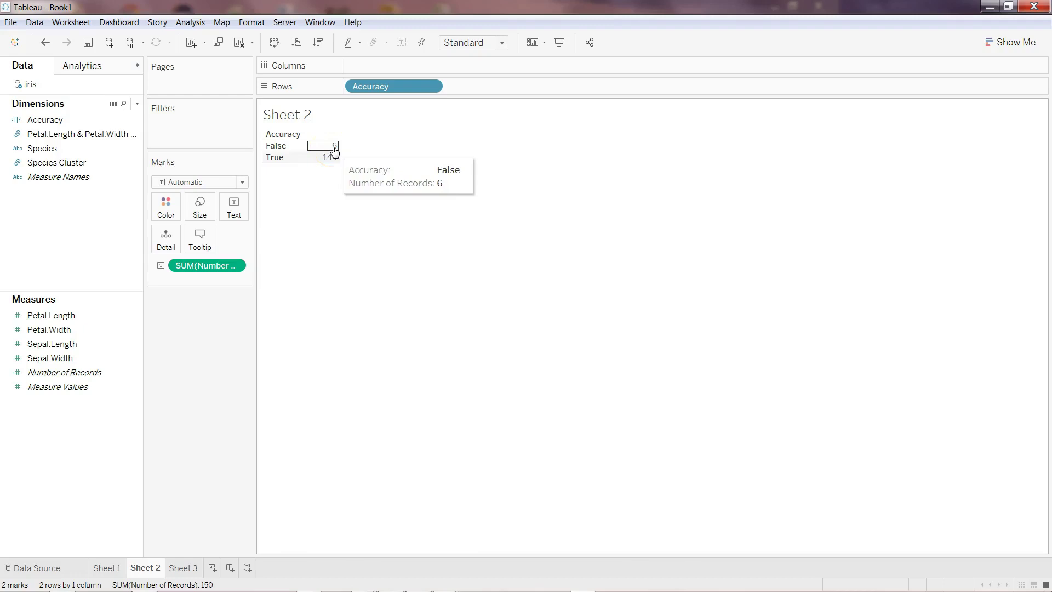
{"action": "left_click", "coordinate": [331, 164]}
{"action": "left_click", "coordinate": [304, 176]}
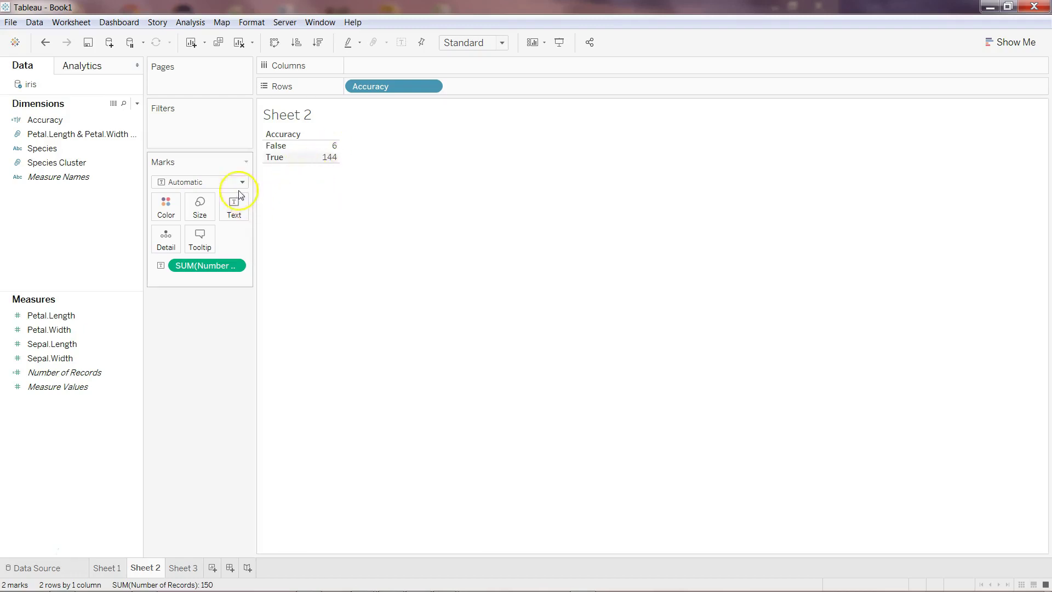
Try to show the accuracy counts on Sheet 2 as bars by setting the mark type to Bar
{"action": "left_click", "coordinate": [242, 182]}
{"action": "left_click", "coordinate": [201, 208]}
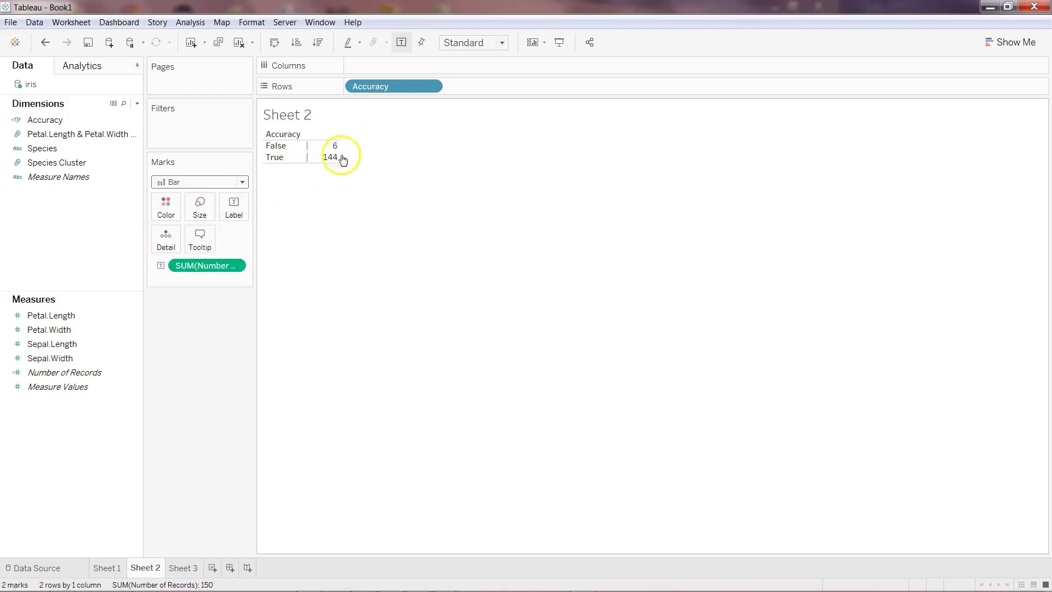
{"action": "left_click", "coordinate": [226, 181]}
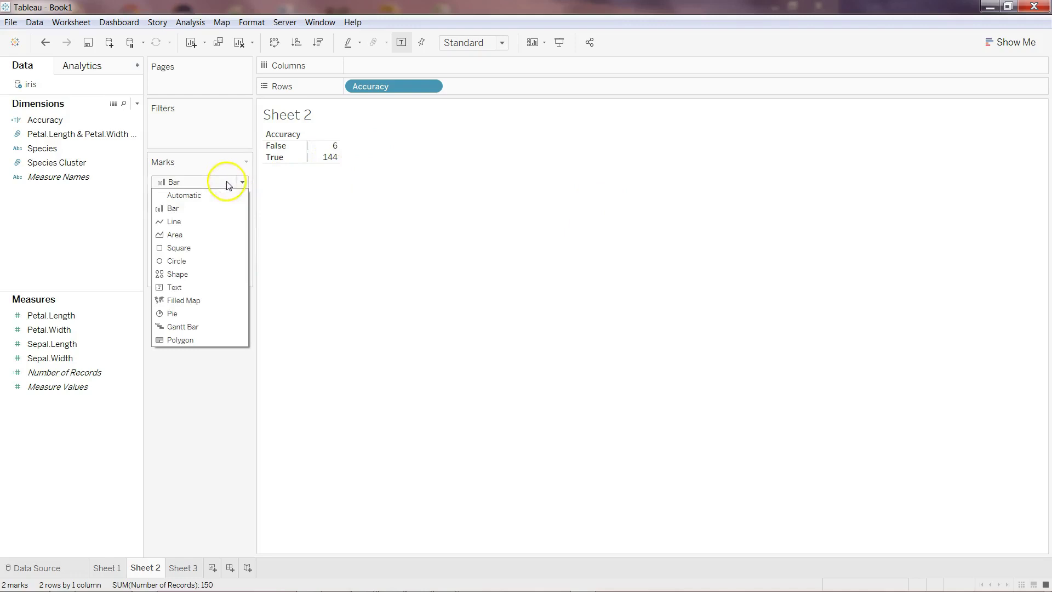
{"action": "left_click", "coordinate": [224, 209]}
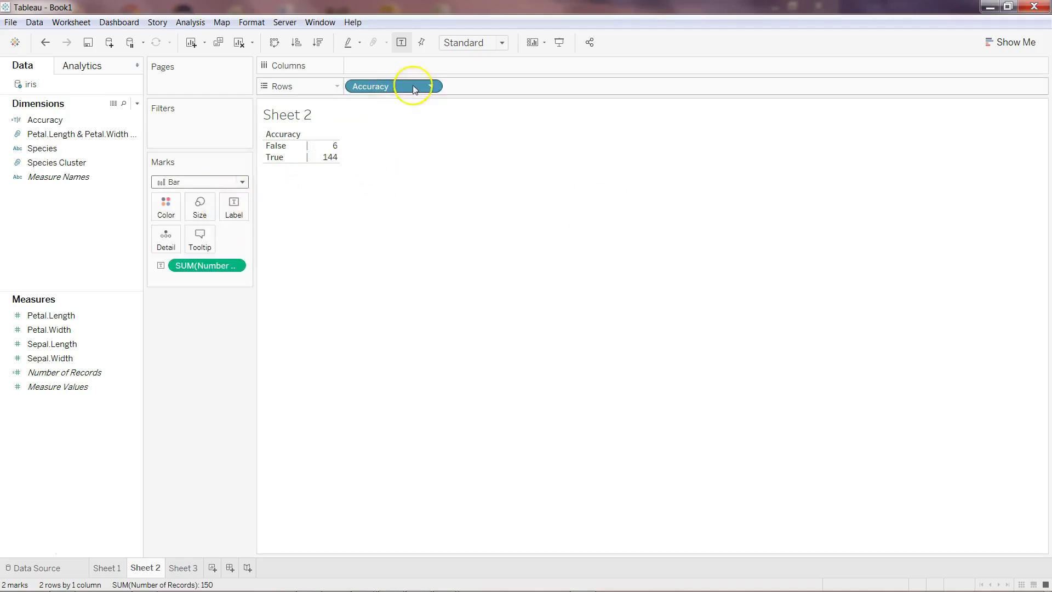
Convert the Sheet 2 accuracy table into a horizontal bar chart and inspect the True bar
{"action": "left_click", "coordinate": [1014, 42]}
{"action": "left_click", "coordinate": [930, 151]}
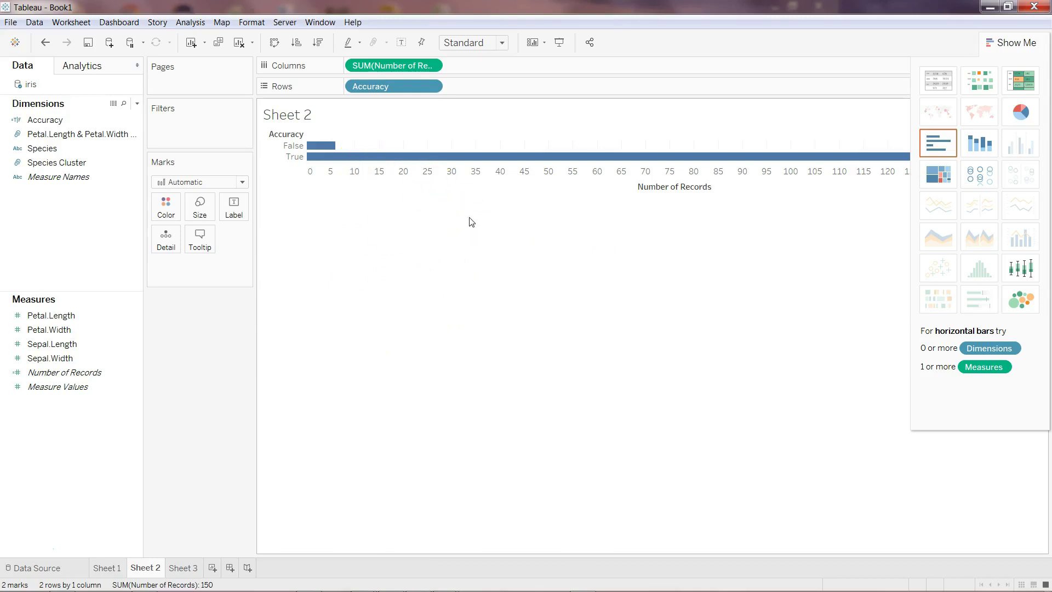
{"action": "left_click", "coordinate": [457, 158]}
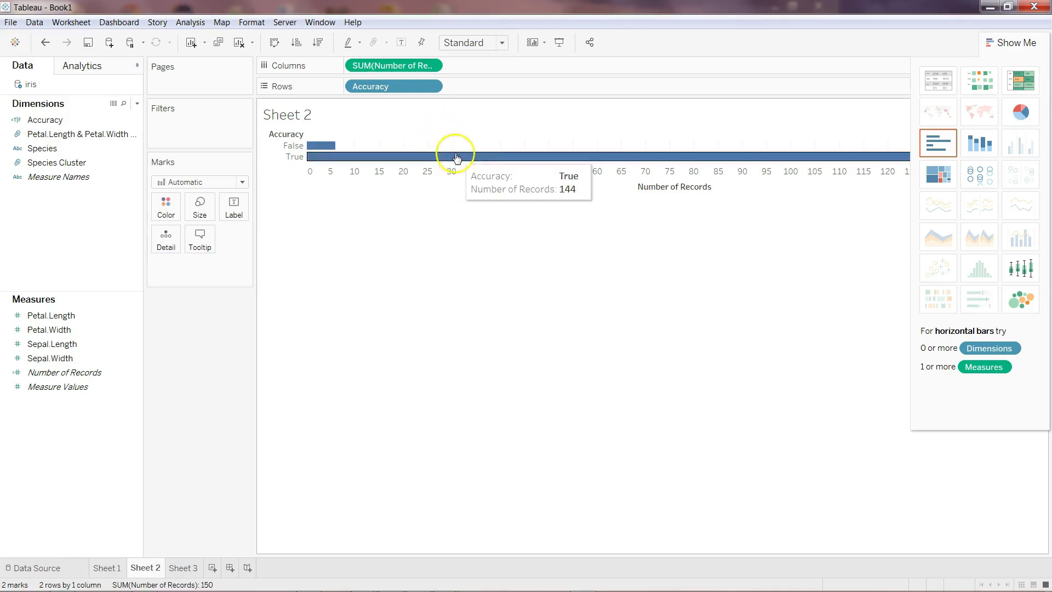
{"action": "left_click", "coordinate": [245, 433]}
Look at the Sheet 3 scatter plot, create a new dashboard and place Sheet 1 and Sheet 3 side by side on it
{"action": "left_click", "coordinate": [183, 568]}
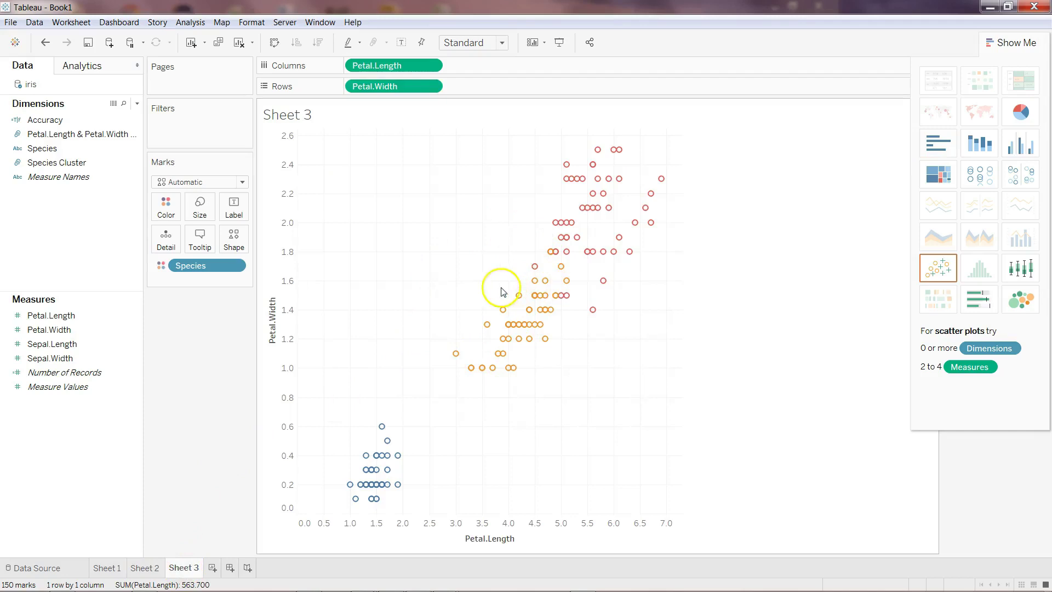
{"action": "left_click", "coordinate": [294, 466]}
{"action": "left_click", "coordinate": [231, 568]}
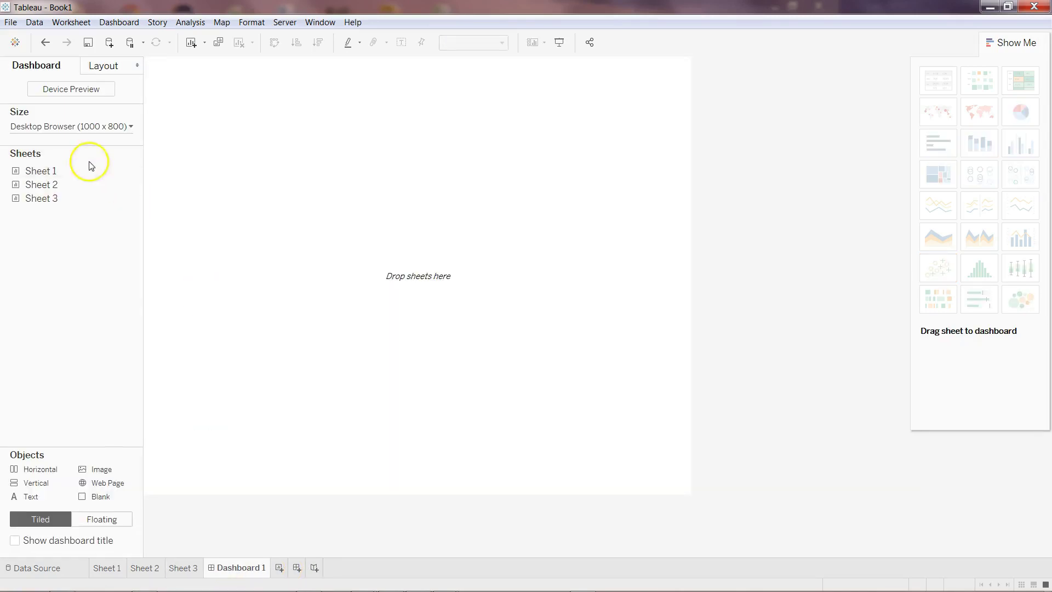
{"action": "left_click_drag", "start_coordinate": [91, 171], "coordinate": [255, 193]}
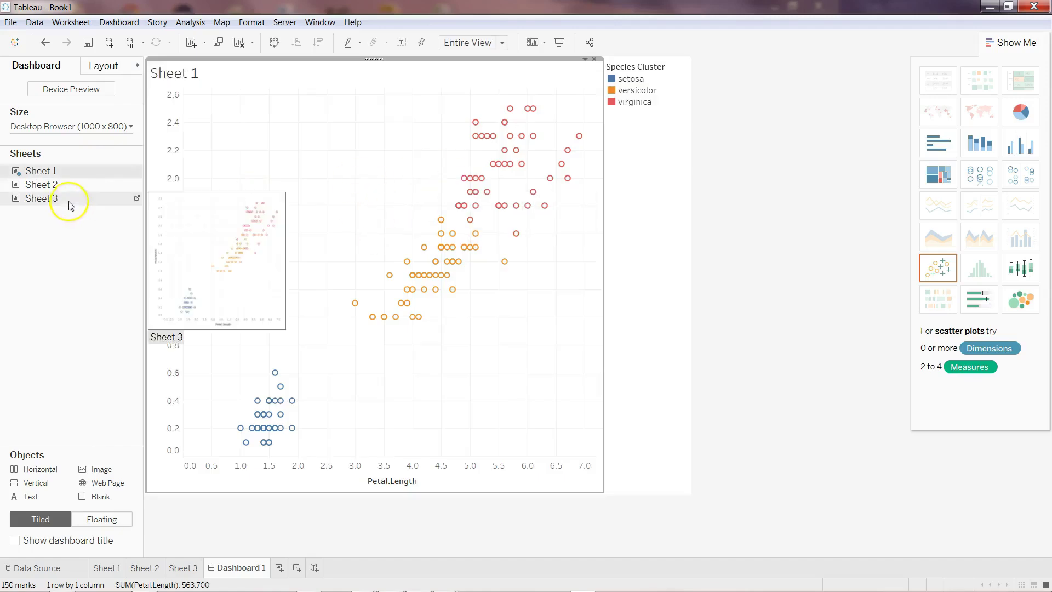
{"action": "mouse_move", "coordinate": [70, 206]}
{"action": "left_mouse_down"}
{"action": "mouse_move", "coordinate": [500, 258]}
{"action": "mouse_move", "coordinate": [685, 238]}
{"action": "left_mouse_up"}
{"action": "left_click_drag", "start_coordinate": [646, 111], "coordinate": [694, 71]}
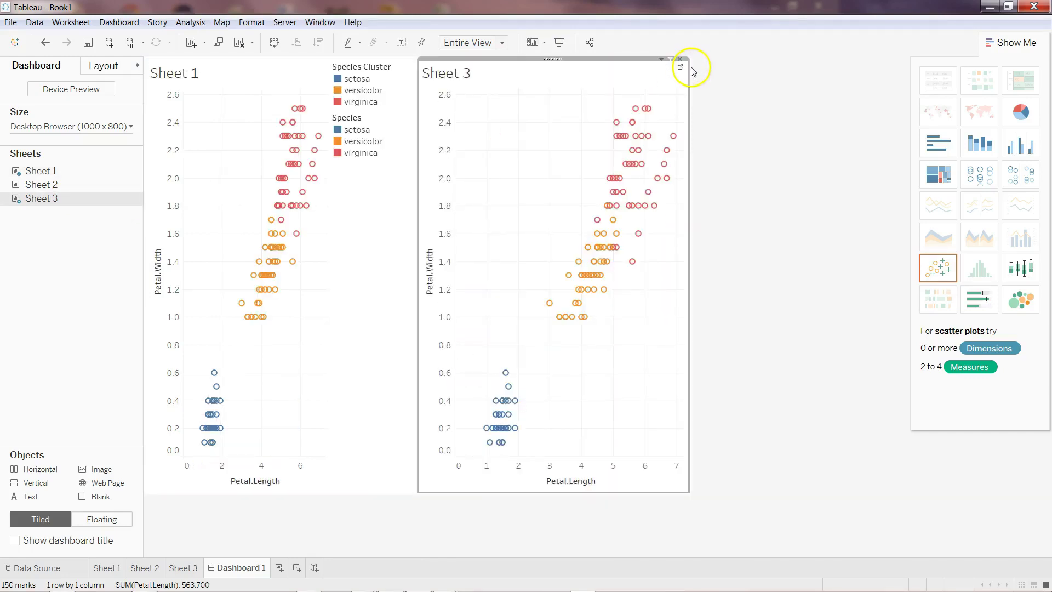
Remove the Species legend from the dashboard and widen the Sheet 1 view
{"action": "left_click", "coordinate": [377, 124]}
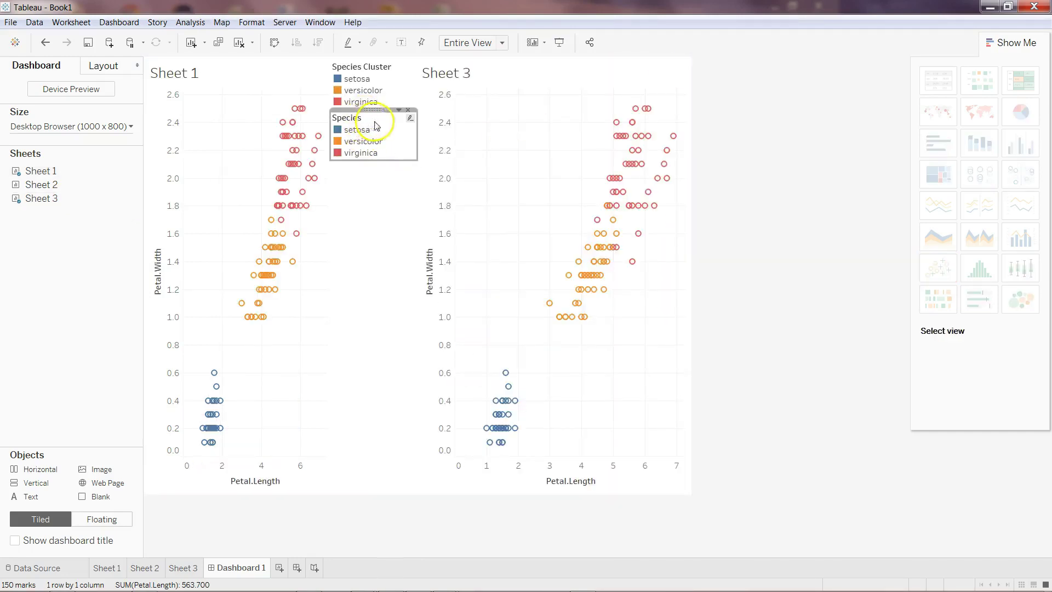
{"action": "left_click", "coordinate": [407, 112]}
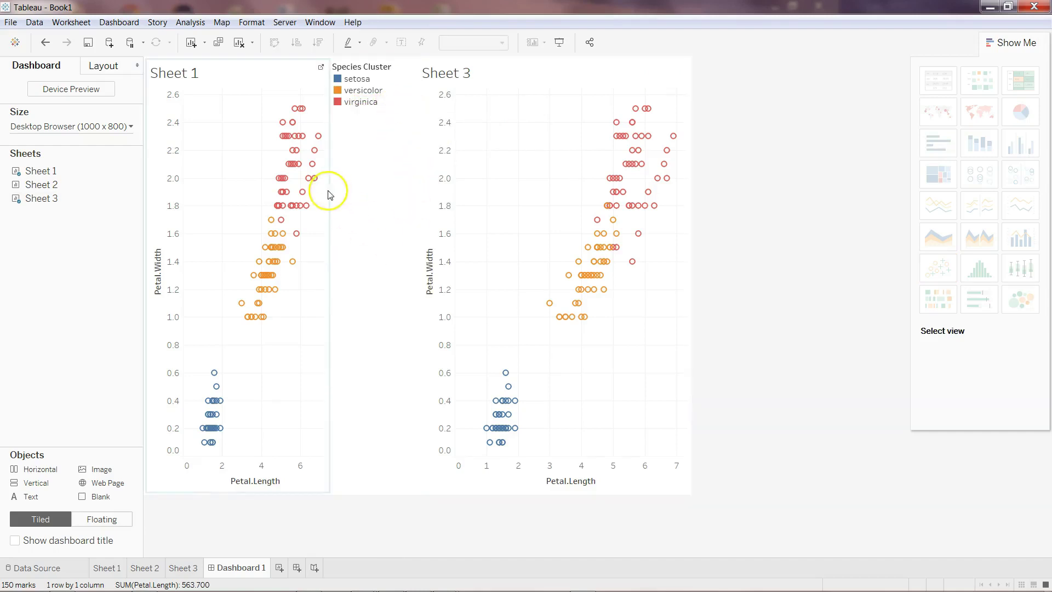
{"action": "left_click_drag", "start_coordinate": [331, 189], "coordinate": [356, 197]}
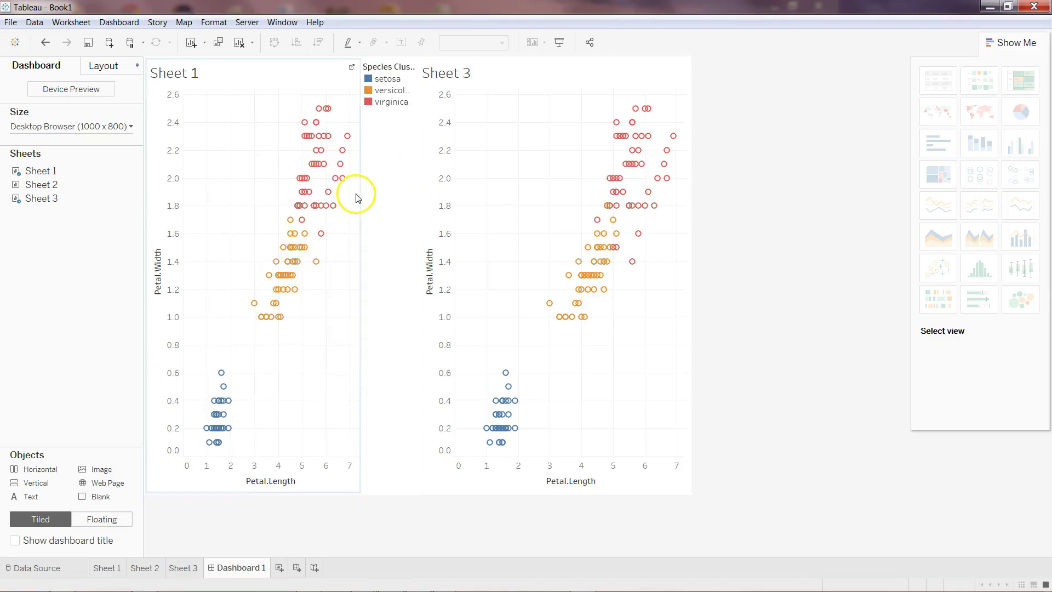
{"action": "left_click_drag", "start_coordinate": [416, 172], "coordinate": [441, 179]}
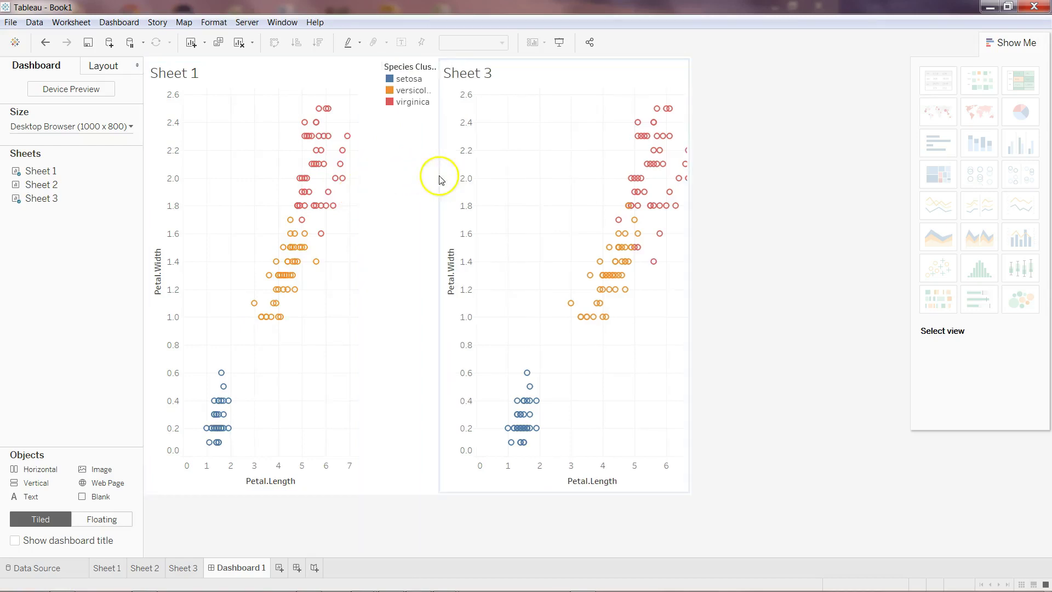
Rename Sheet 1 as ML Cluster
{"action": "left_click", "coordinate": [183, 75]}
{"action": "double_click", "coordinate": [107, 568]}
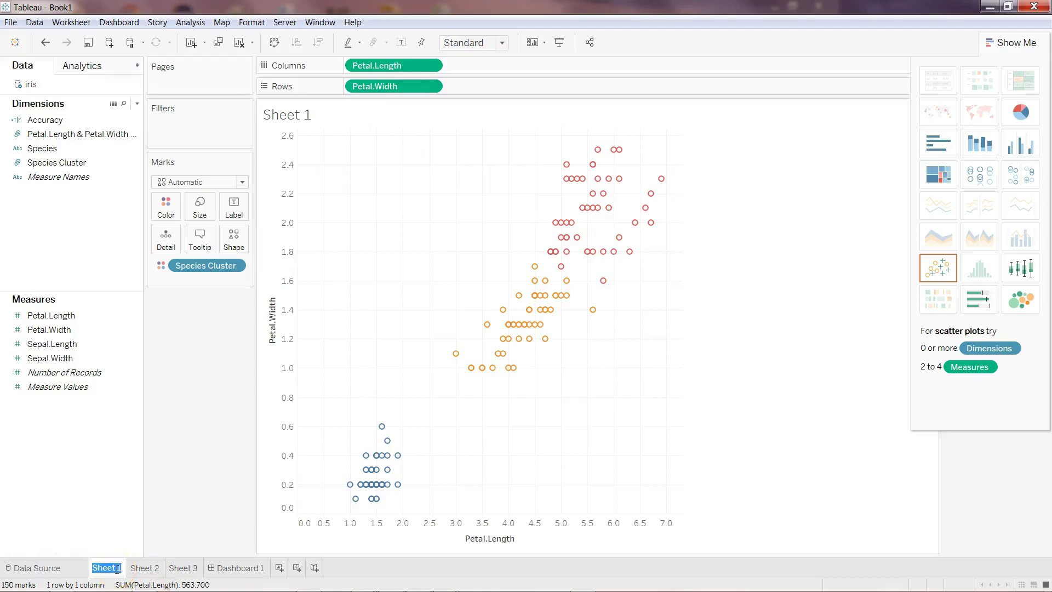
{"action": "type", "text": "ML Cluster"}
{"action": "key", "text": "Return"}
Rename Sheet 3 as Real Value
{"action": "double_click", "coordinate": [196, 568]}
{"action": "type", "text": "Re"}
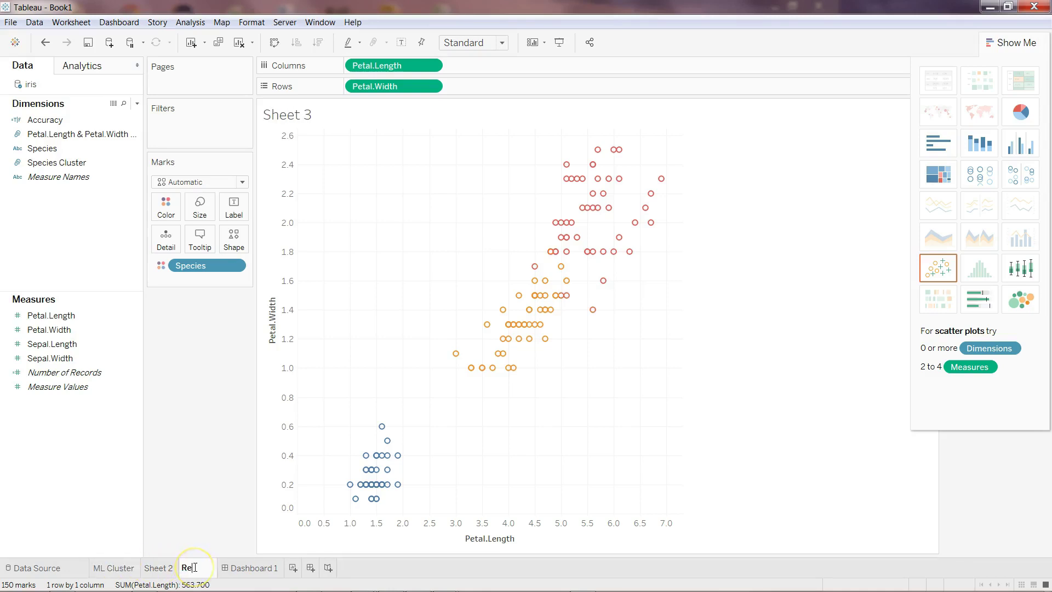
{"action": "type", "text": "al Value"}
{"action": "key", "text": "Return"}
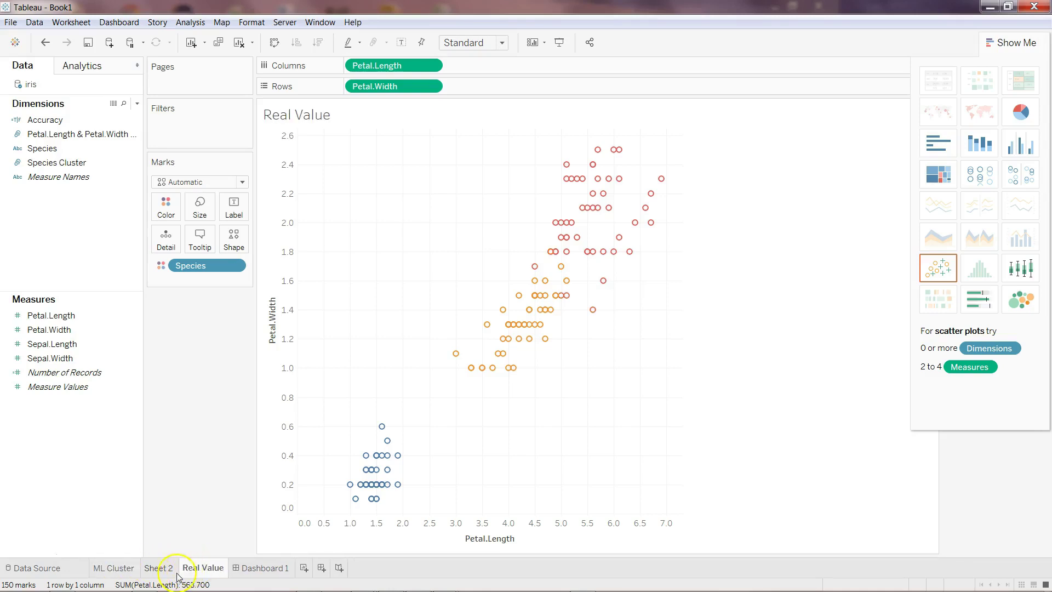
Rename Sheet 2 as Accuary
{"action": "double_click", "coordinate": [159, 567]}
{"action": "type", "text": "Accuary"}
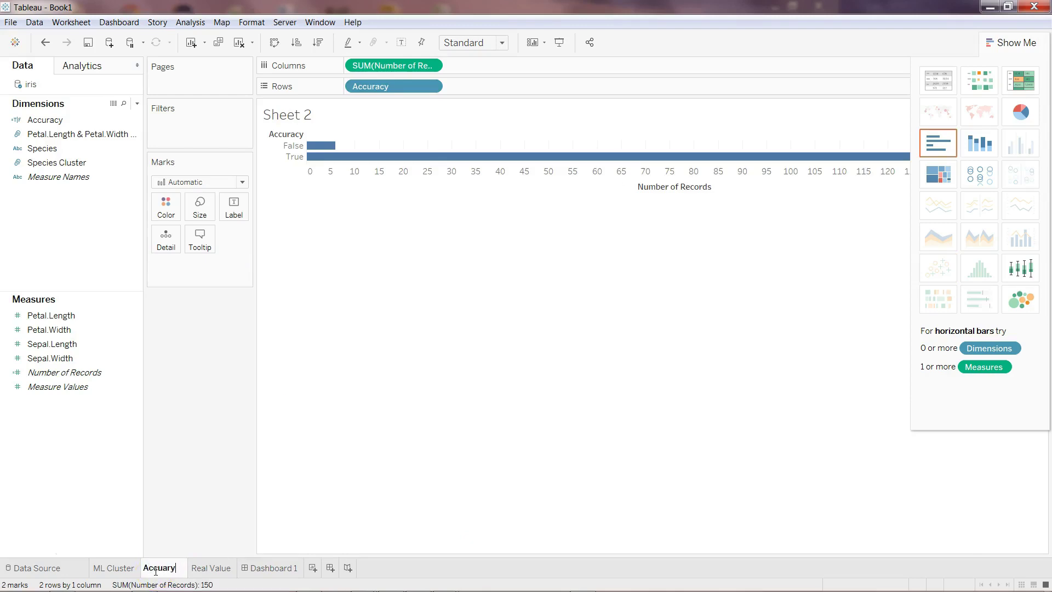
{"action": "key", "text": "Return"}
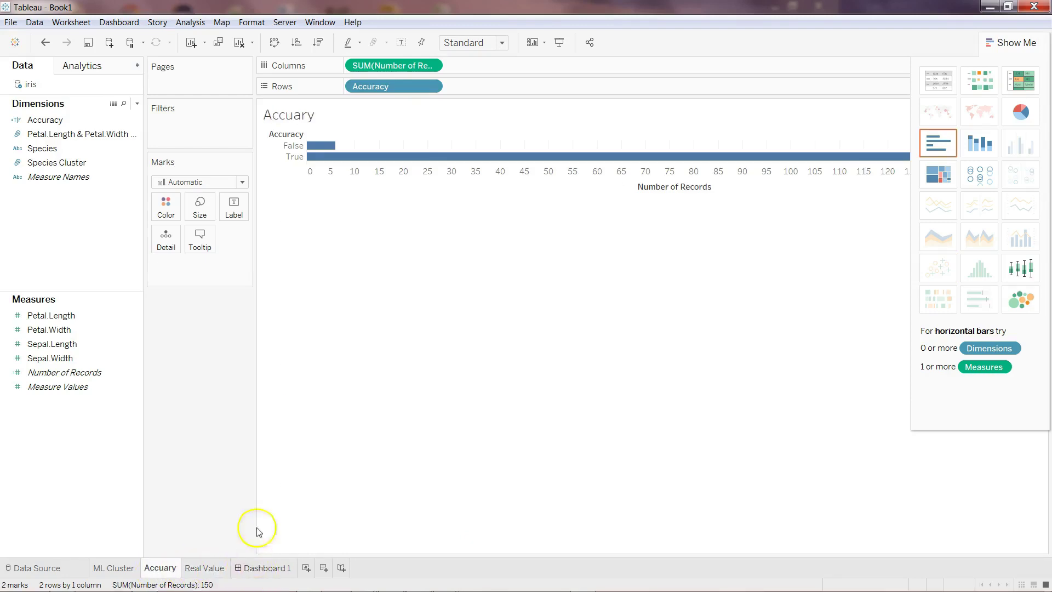
Return to Dashboard 1 and compare the point at petal length 5.6 and width 1.4 between the ML Cluster and Real Value plots
{"action": "left_click", "coordinate": [268, 569]}
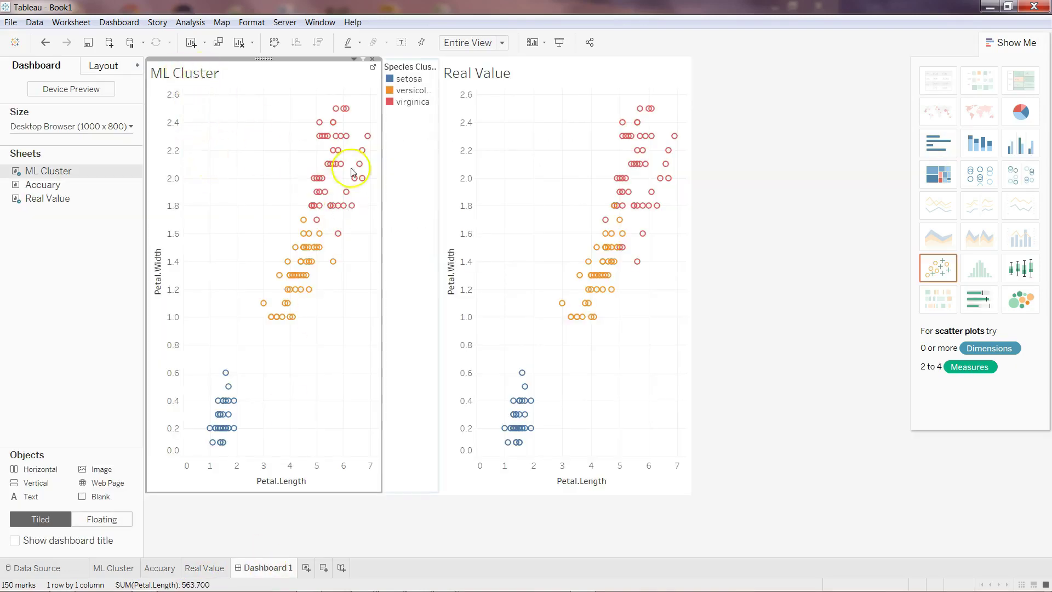
{"action": "mouse_move", "coordinate": [610, 271]}
{"action": "mouse_move", "coordinate": [336, 267]}
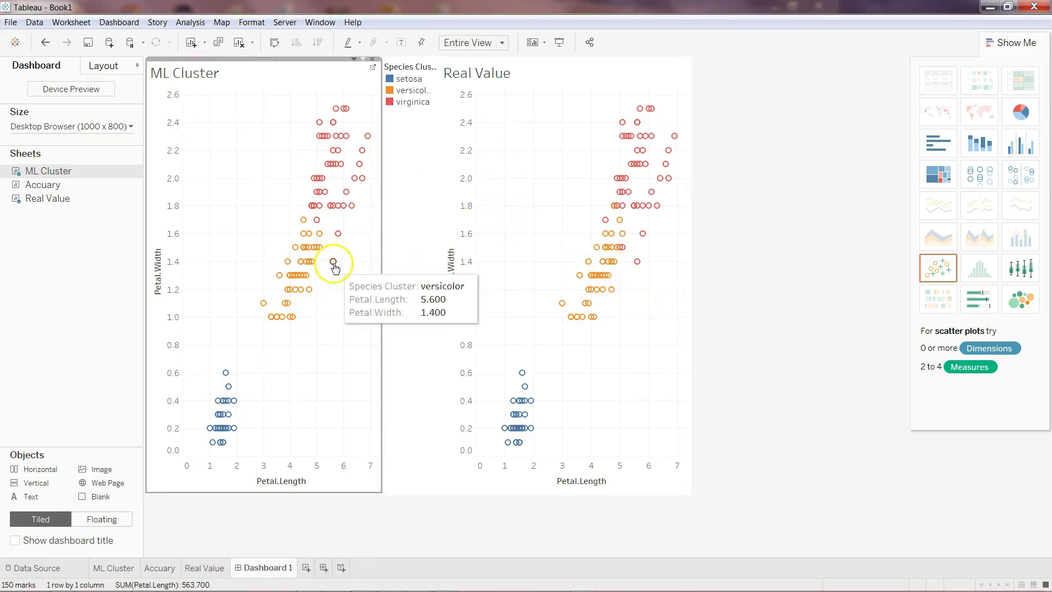
{"action": "mouse_move", "coordinate": [641, 267]}
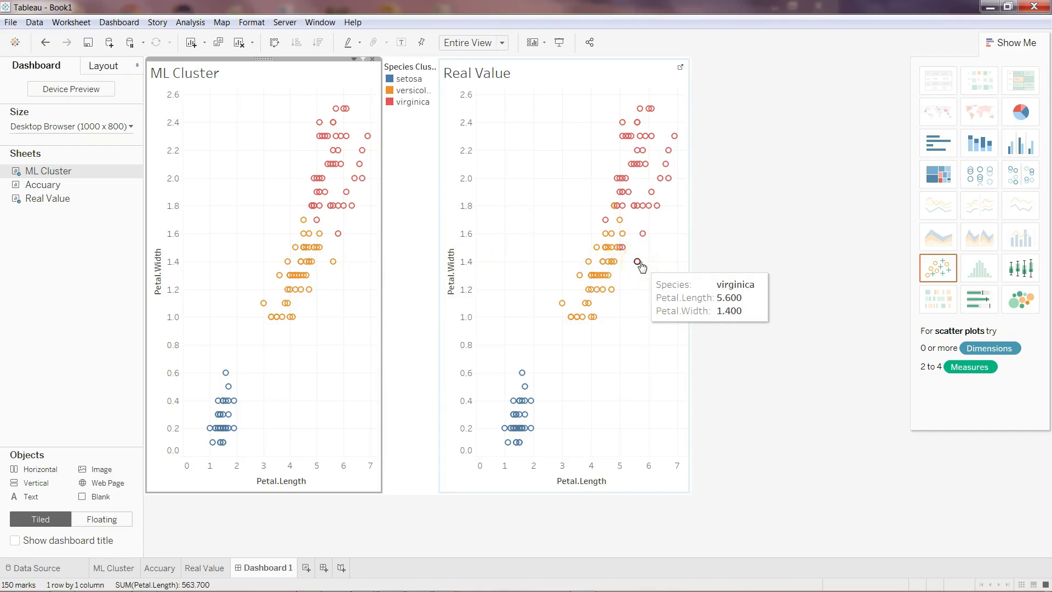
{"action": "left_click", "coordinate": [271, 319]}
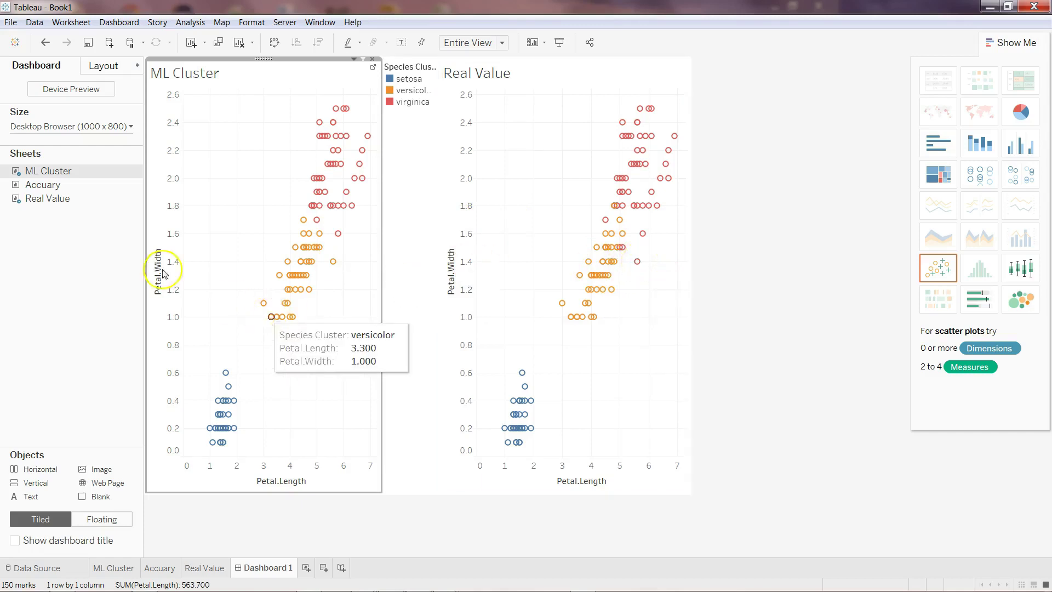
Add the Accuary sheet to the dashboard, to the left of the ML Cluster plot, and inspect its True bar
{"action": "left_click_drag", "start_coordinate": [76, 188], "coordinate": [146, 185]}
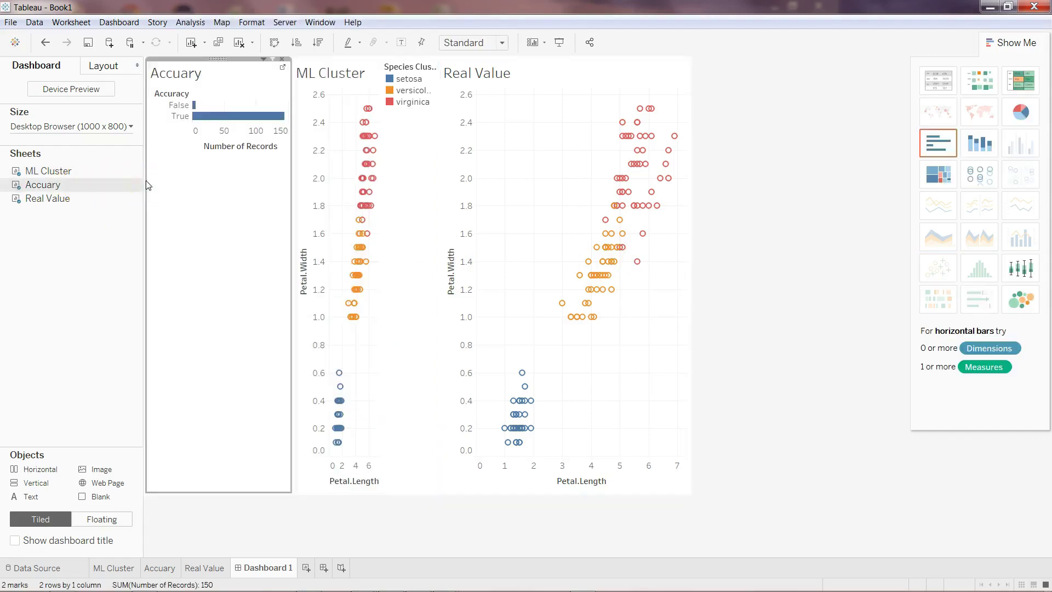
{"action": "left_click", "coordinate": [206, 158]}
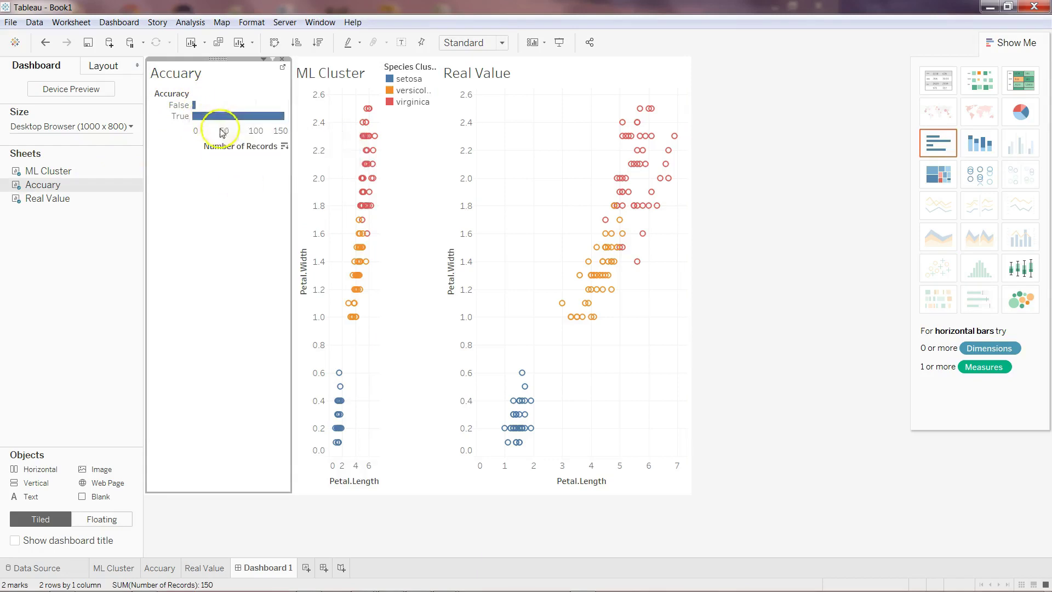
{"action": "mouse_move", "coordinate": [227, 121]}
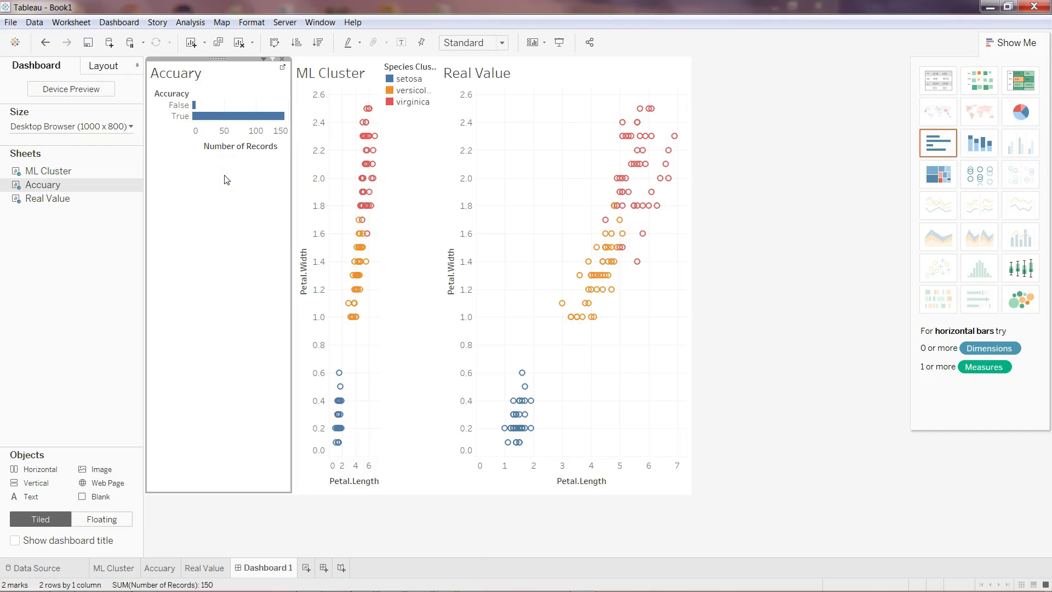
{"action": "left_click", "coordinate": [242, 186]}
{"action": "left_click", "coordinate": [501, 317]}
{"action": "left_click", "coordinate": [742, 289]}
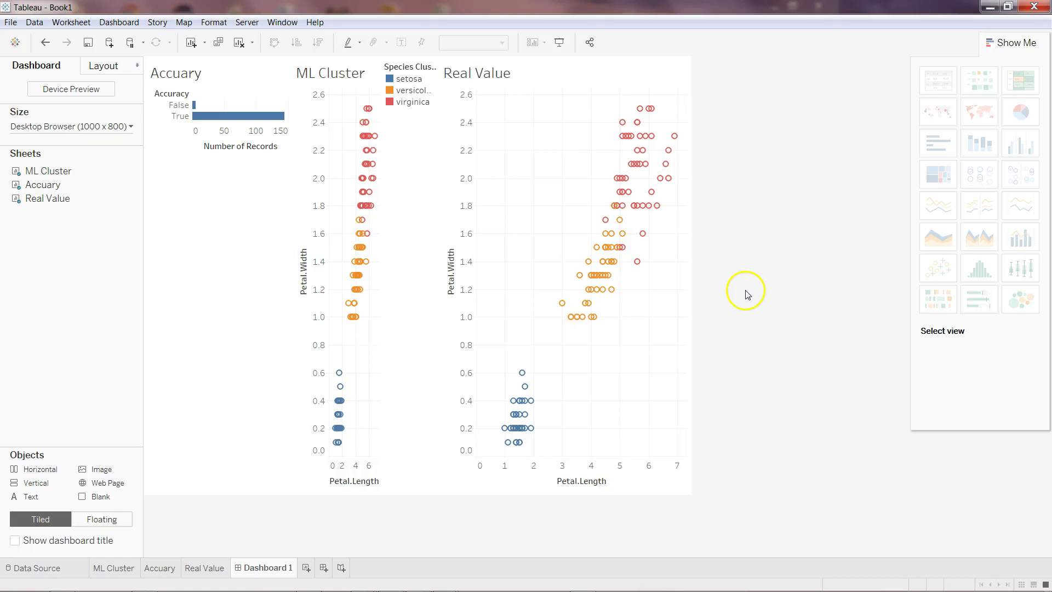
{"action": "key", "text": "alt"}
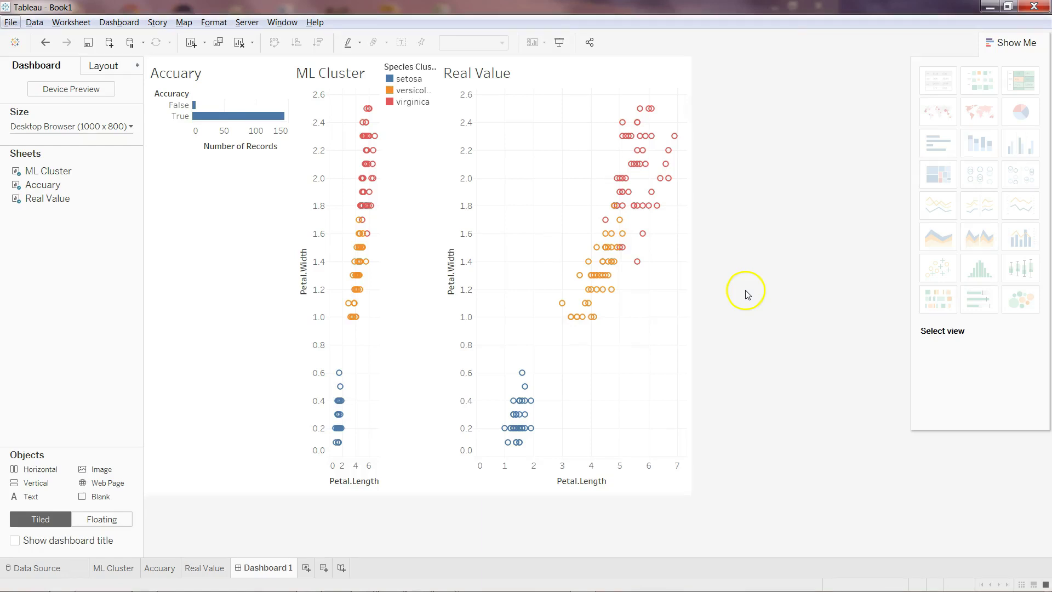